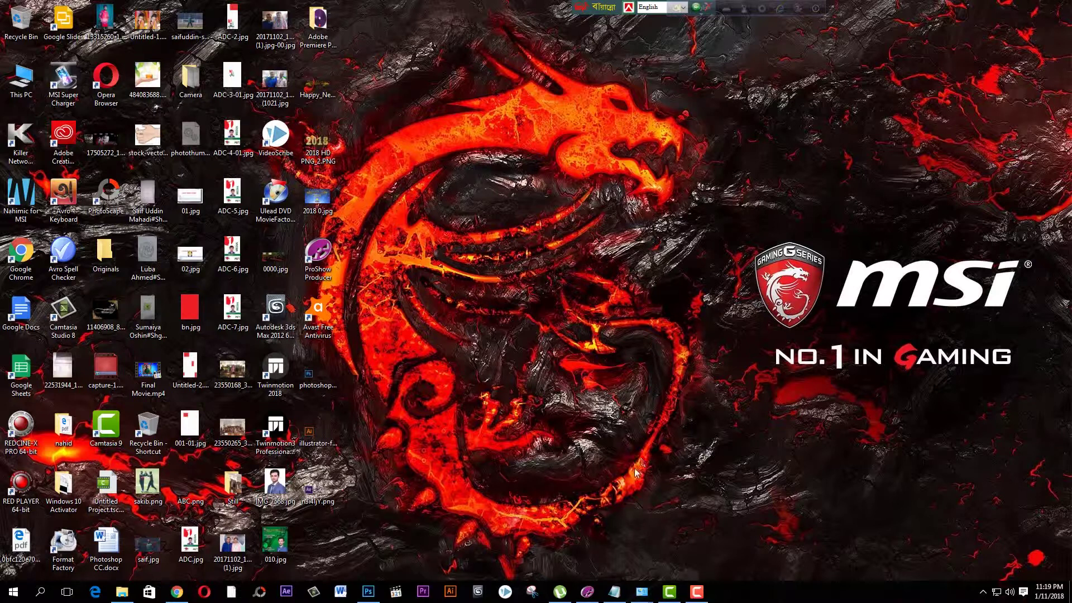
- Switch to ProShow Producer and add Holidays_06.jpg from the Backgrounds folder to the timeline as the first slide
left_click(588, 593)
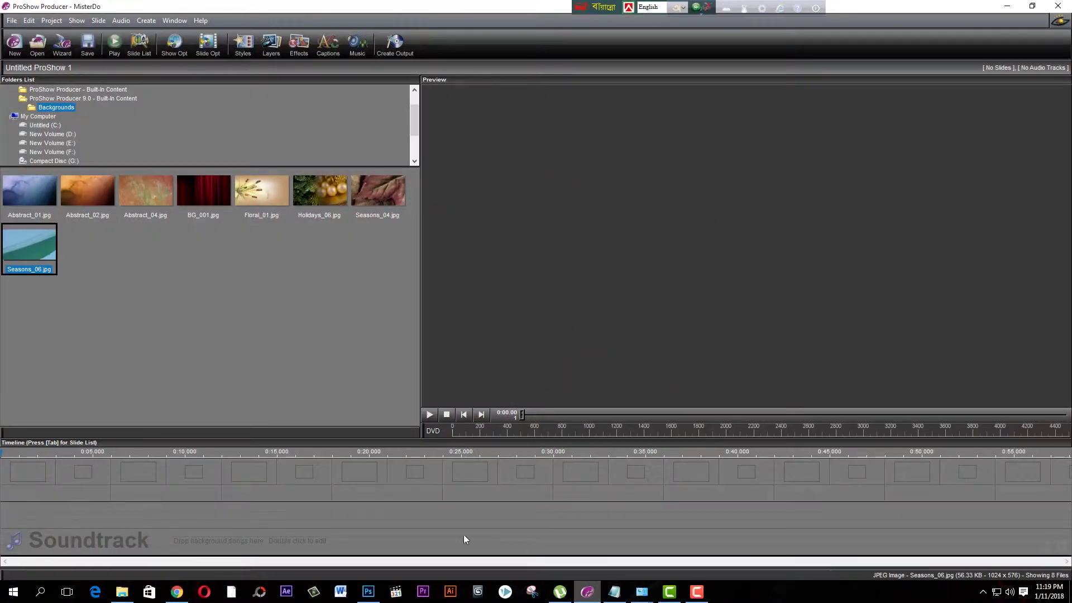
left_click(132, 339)
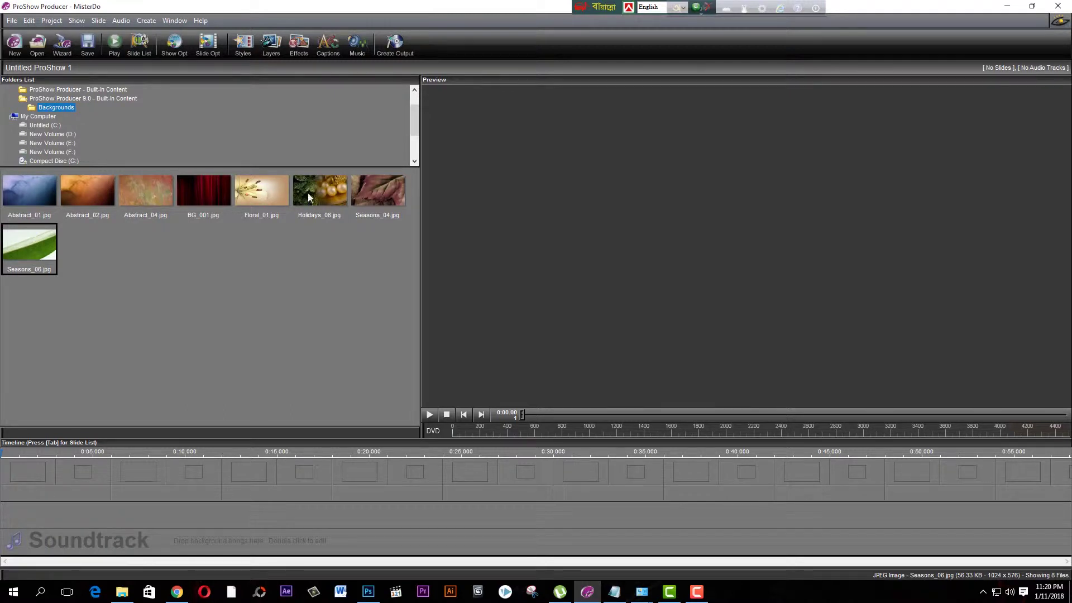
left_click(322, 194)
left_click_drag(322, 194, 32, 474)
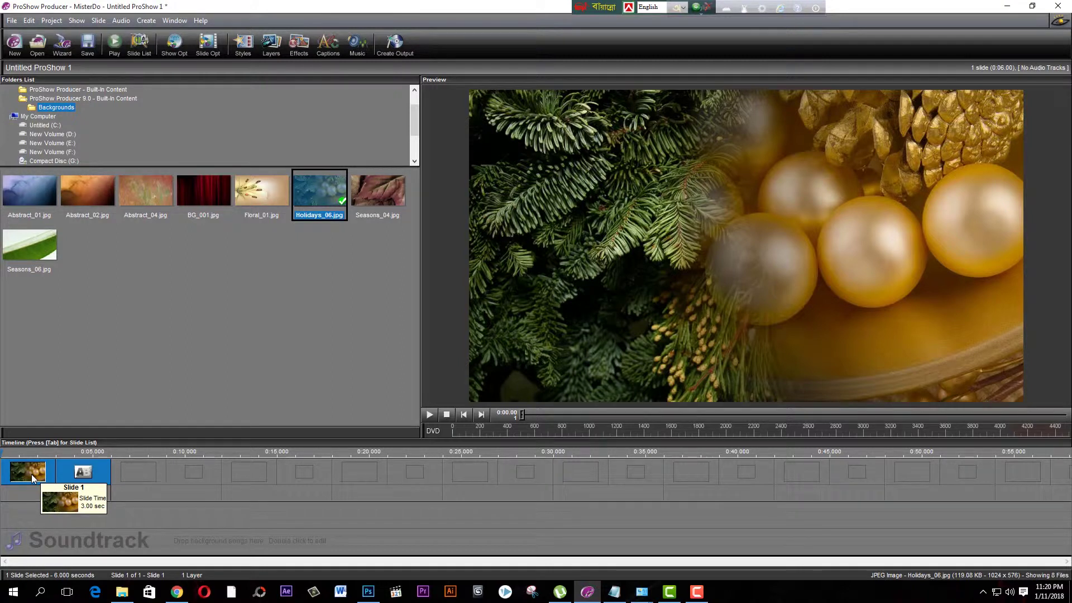
- Open the slide's options and add a caption reading "Bangla Motion"
double_click(31, 474)
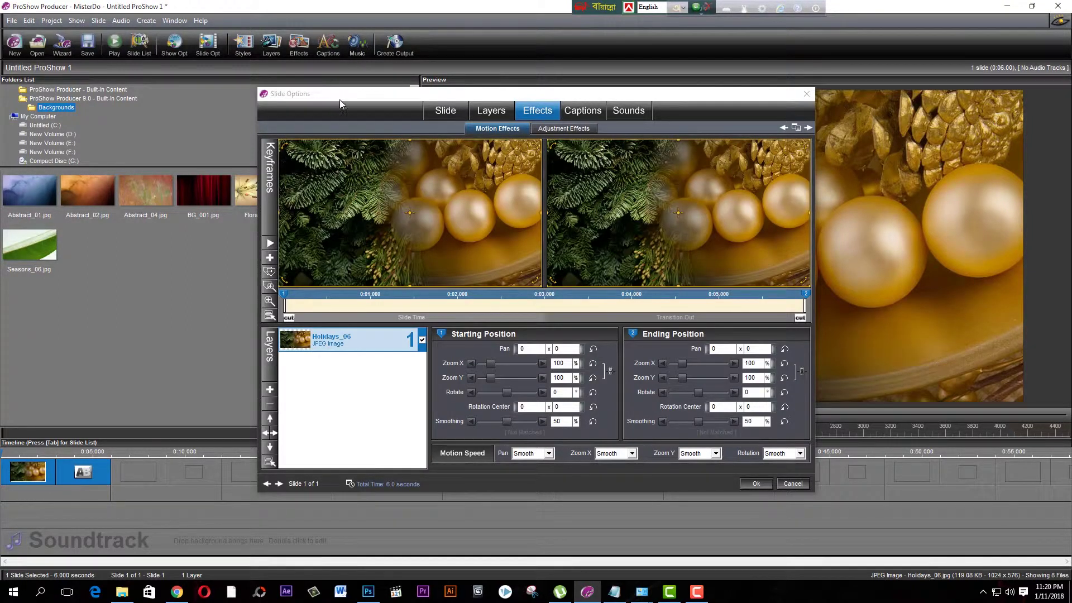
left_click_drag(345, 93, 325, 89)
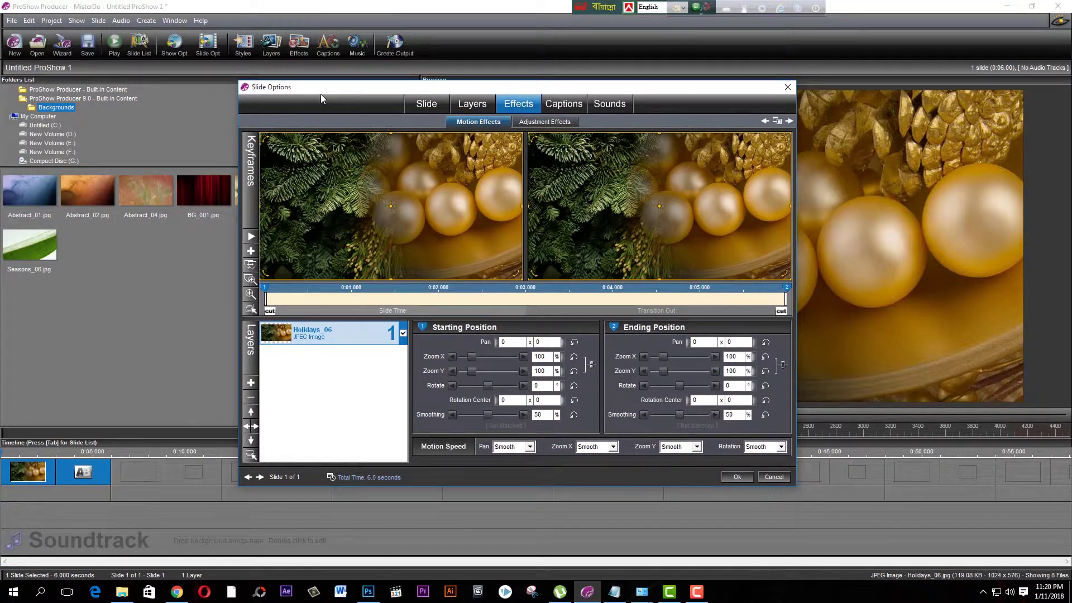
left_click(562, 103)
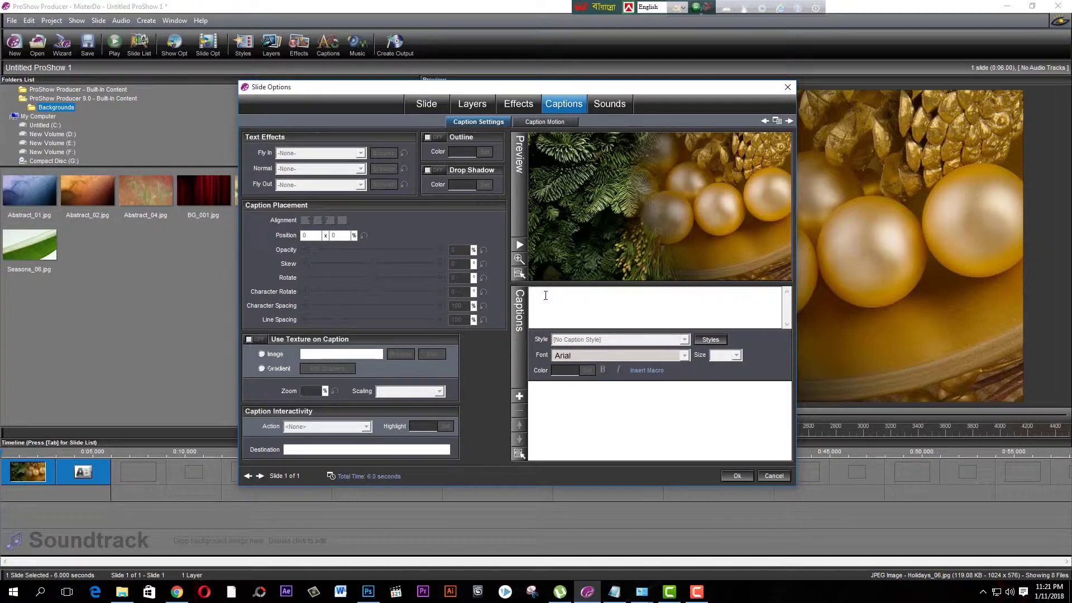
type("ang")
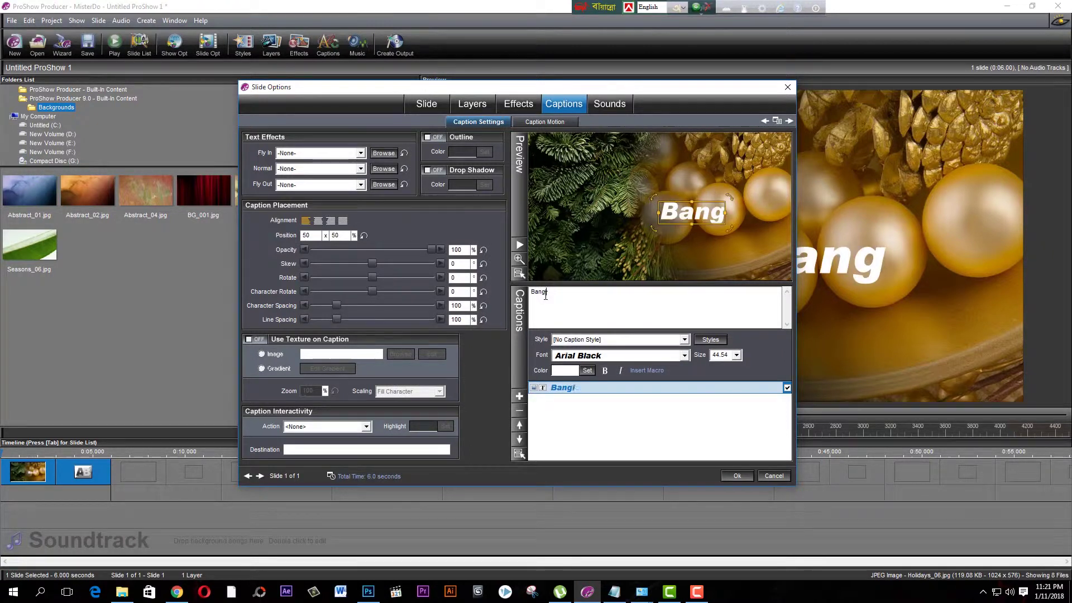
type("la Motion")
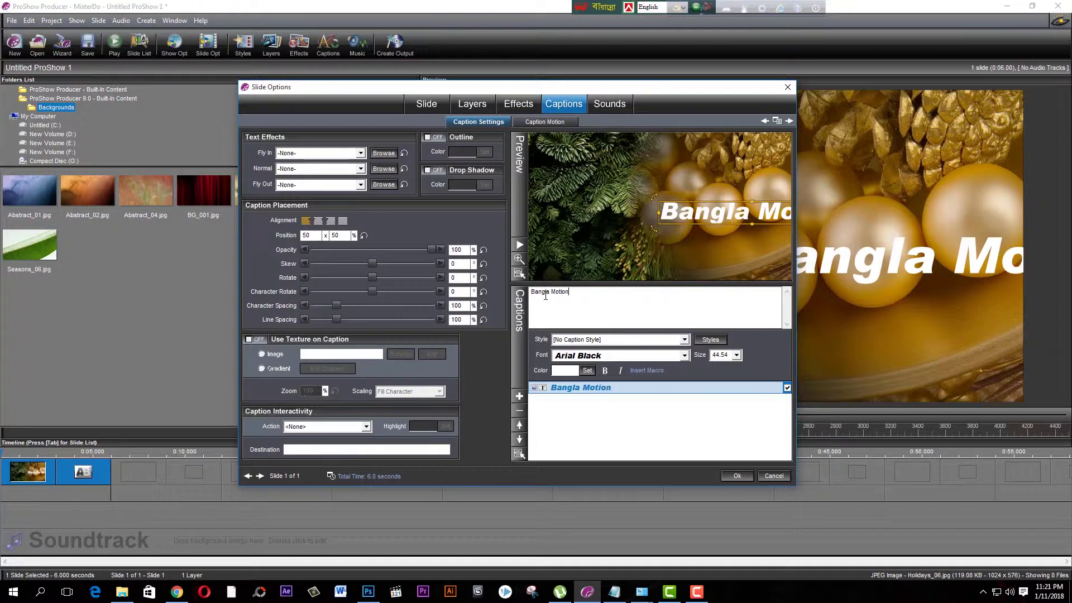
- Place the caption at about 13.56 x 41.73 on the slide and move the Slide Options window clear of the main preview
left_click_drag(698, 212, 602, 199)
left_click_drag(581, 90, 361, 76)
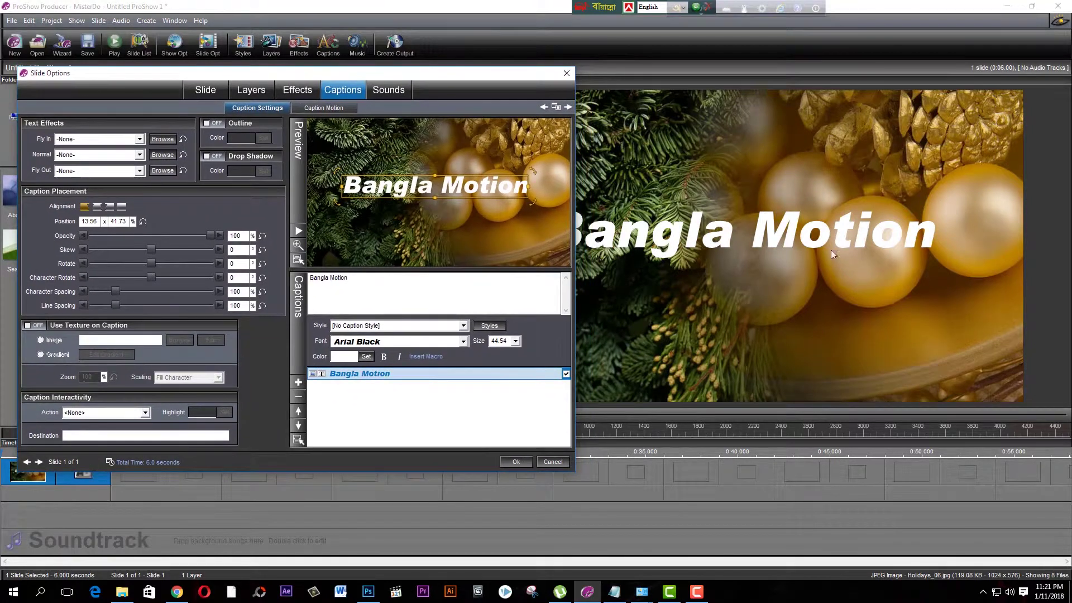
left_click(590, 467)
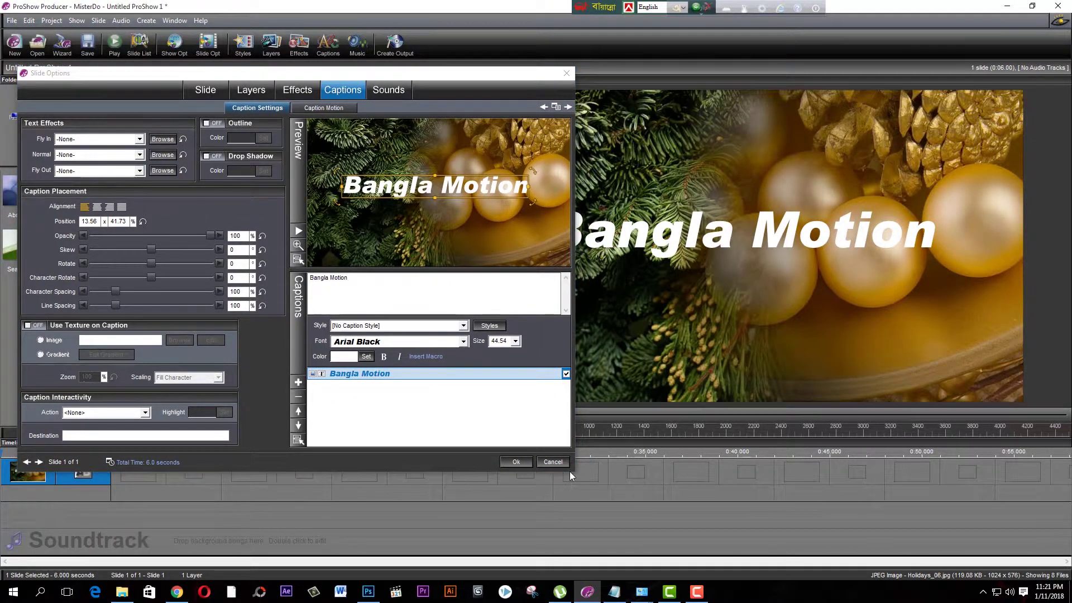
left_click_drag(456, 71, 443, 65)
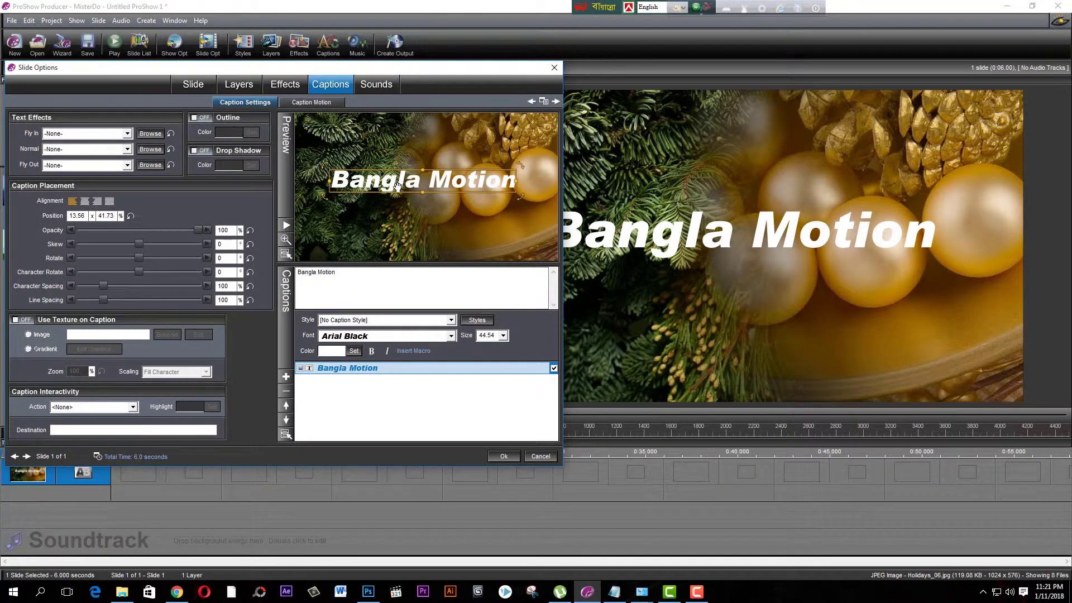
- Reposition the caption in the preview and resize it by its handles to a font size of about 44.64
left_click_drag(424, 179, 420, 167)
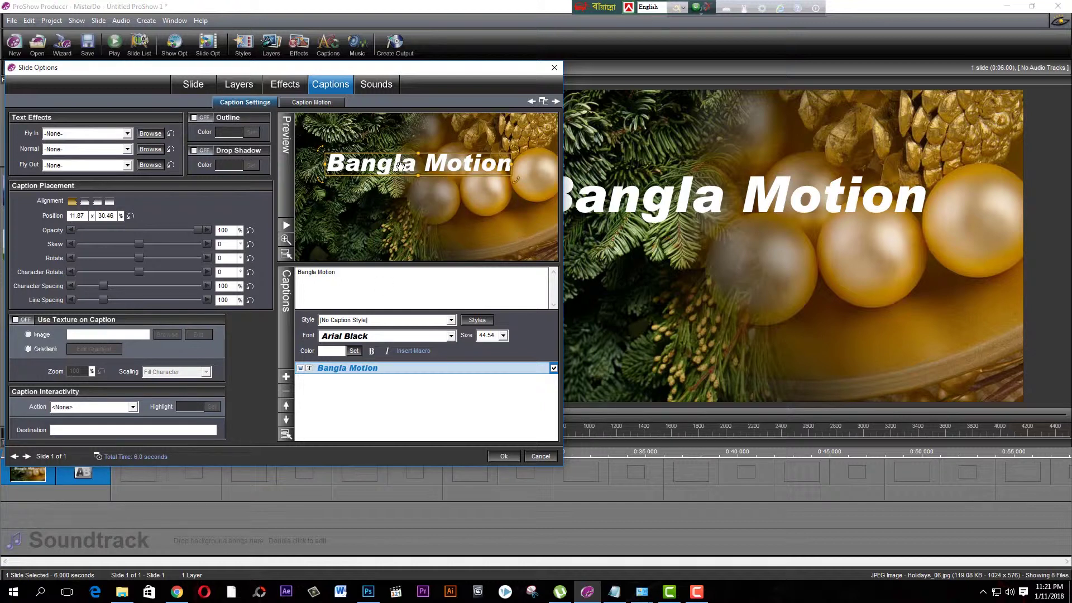
left_click_drag(400, 165, 385, 185)
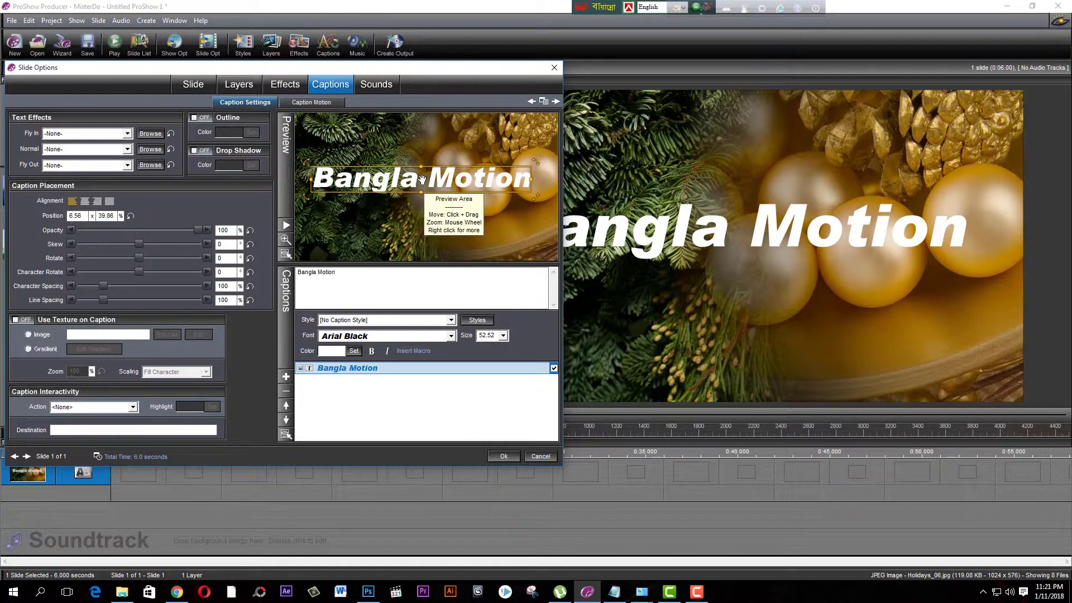
left_click_drag(389, 185, 424, 193)
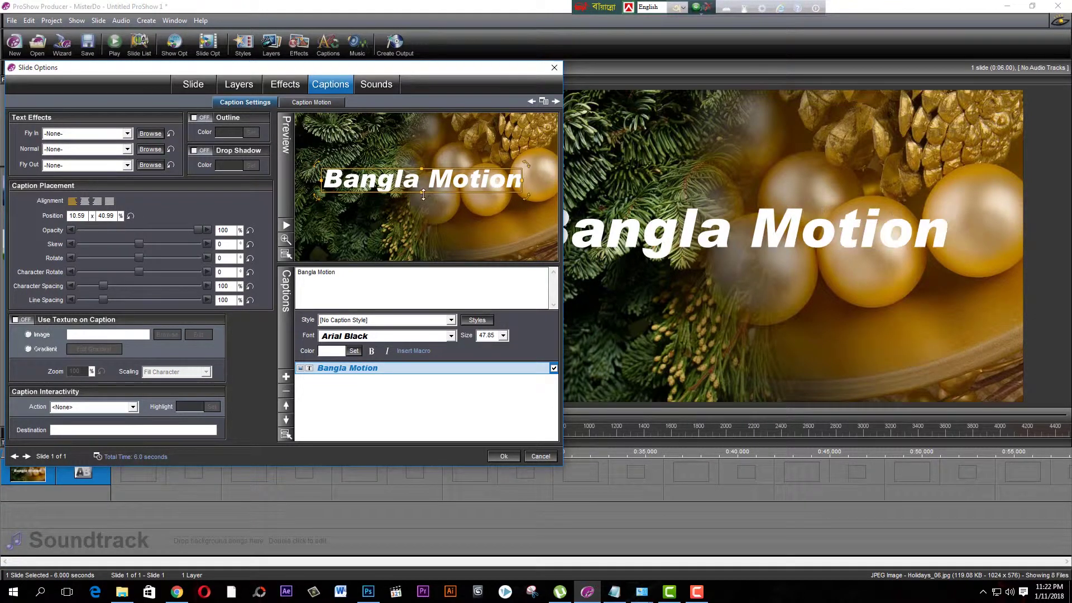
left_click_drag(321, 182, 336, 183)
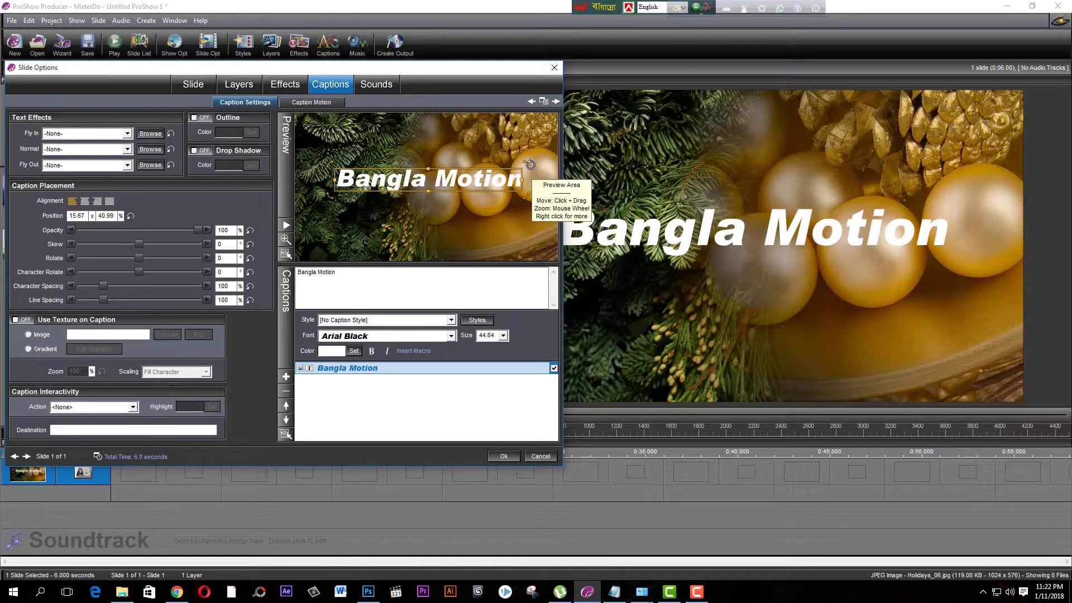
- Rotate the caption to about -2.9° and move it to about 13.55 x 33.48
mouse_move(529, 165)
left_mouse_down()
mouse_move(532, 194)
mouse_move(533, 162)
left_mouse_up()
left_click_drag(414, 185, 393, 171)
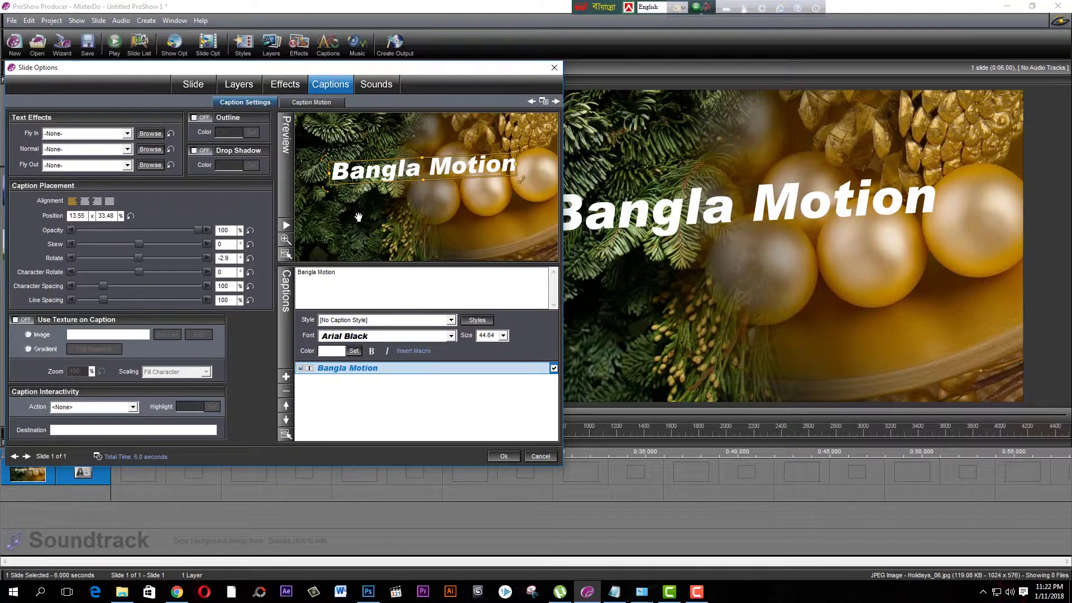
- Try a blue (0, 81, 255) and a yellow (255, 242, 0) text colour on the caption
left_click(353, 352)
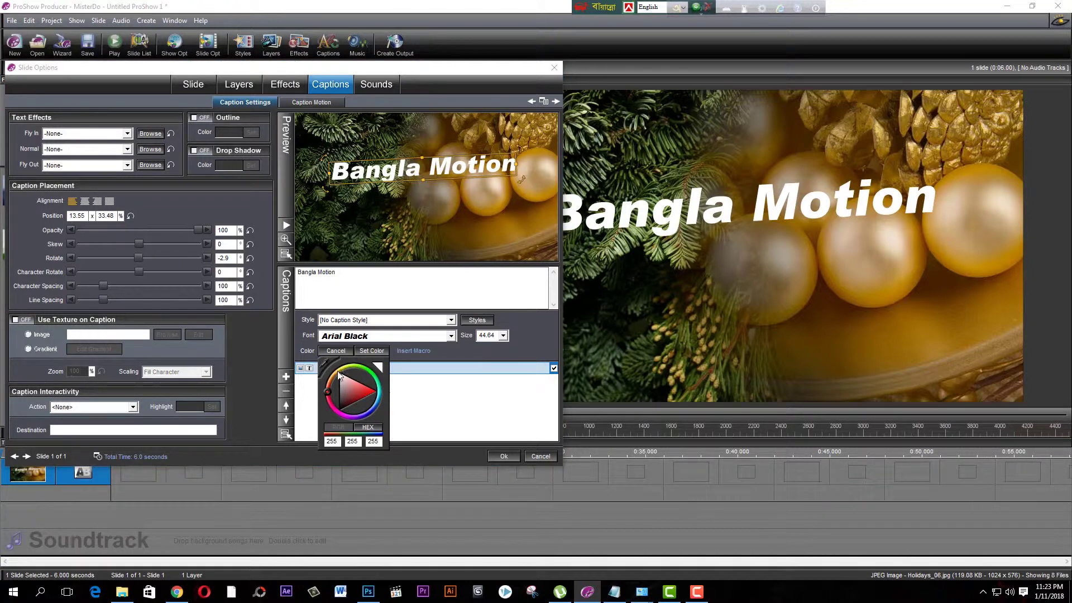
left_click_drag(328, 391, 352, 414)
left_click_drag(358, 397, 376, 392)
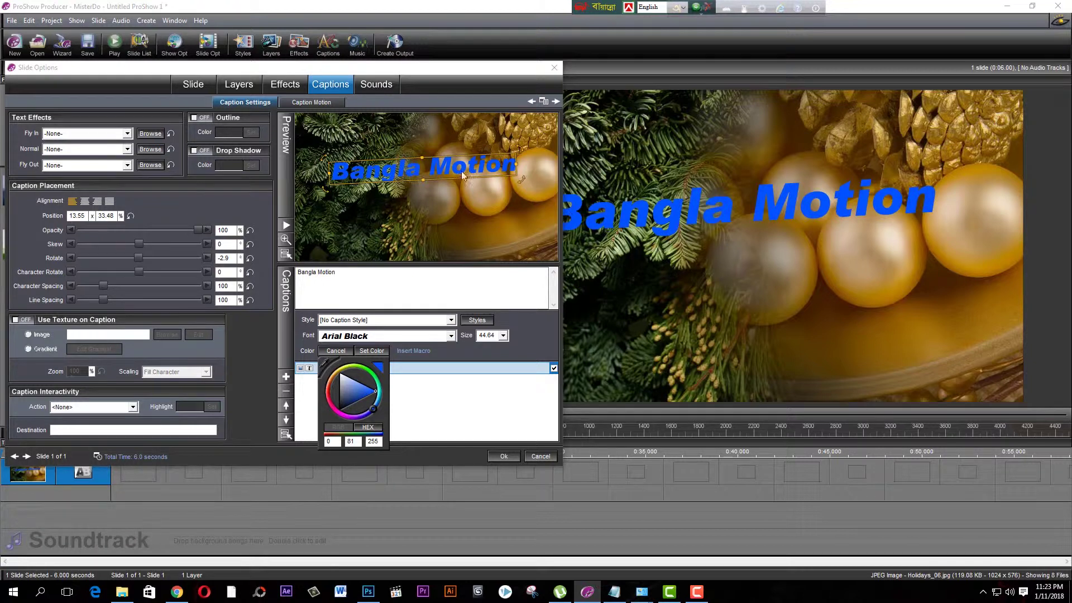
left_click_drag(377, 413, 325, 365)
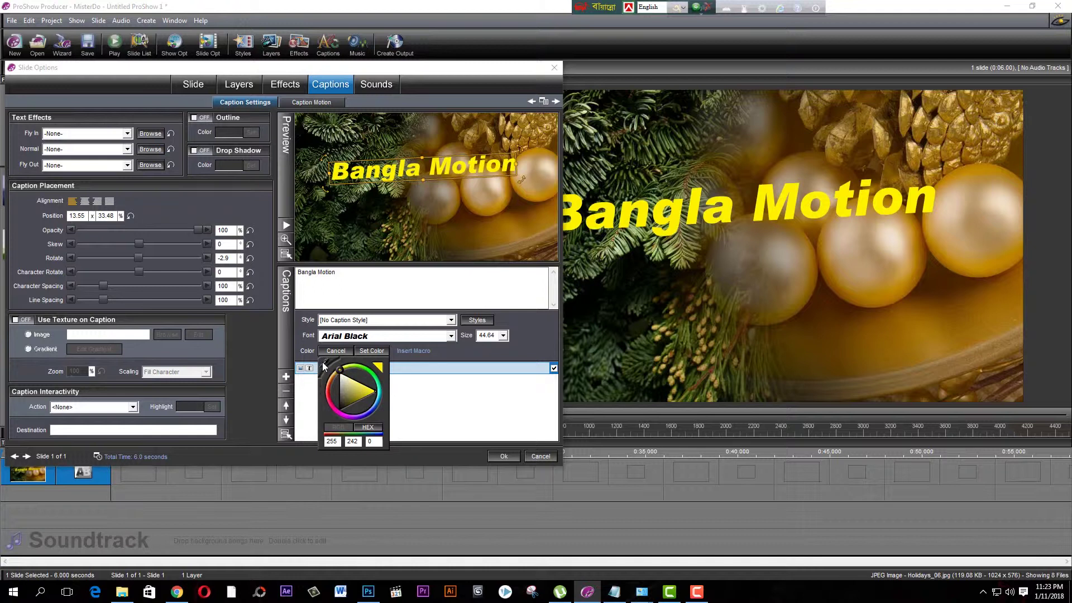
- Sample caption colours from the screen with the eyedropper, picking dark orange (120, 47, 1) and white
left_click(325, 366)
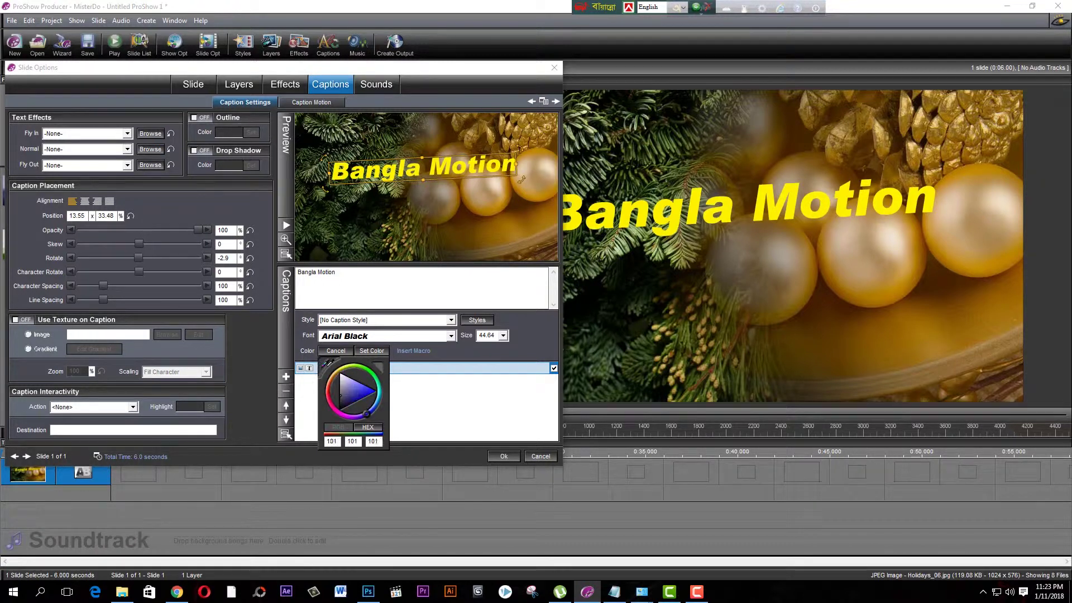
mouse_move(355, 381)
left_mouse_down()
mouse_move(373, 392)
mouse_move(333, 377)
mouse_move(346, 366)
mouse_move(329, 384)
left_mouse_up()
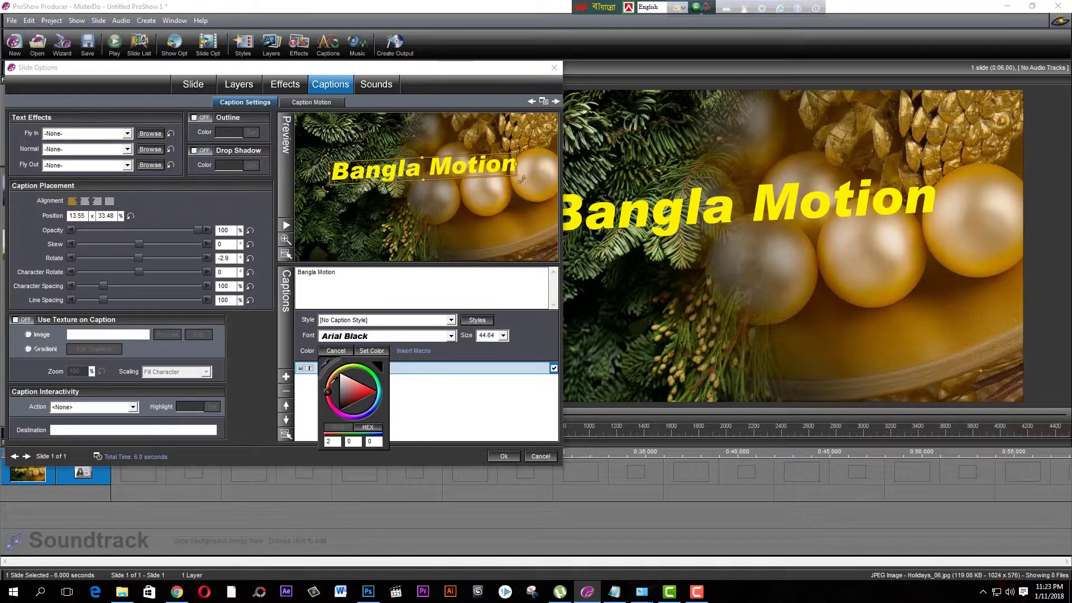
left_click(356, 393)
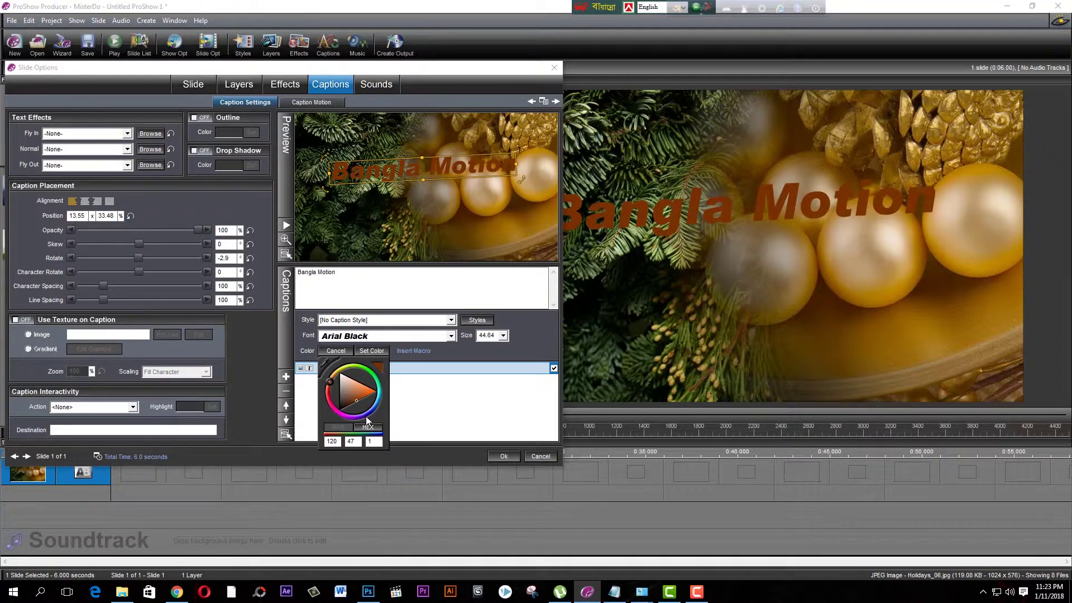
left_click(323, 364)
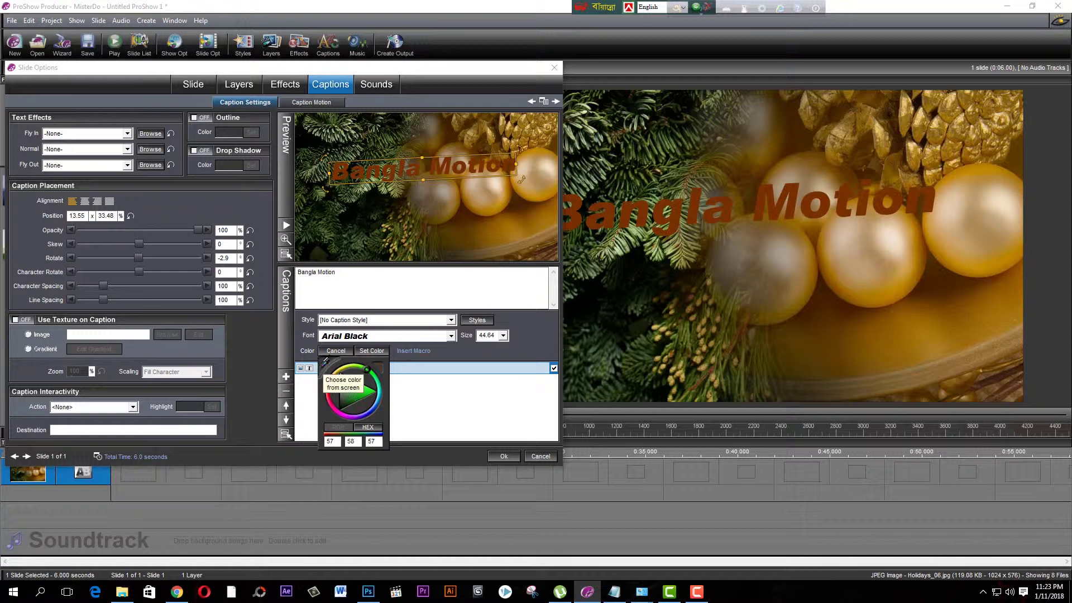
left_click(484, 405)
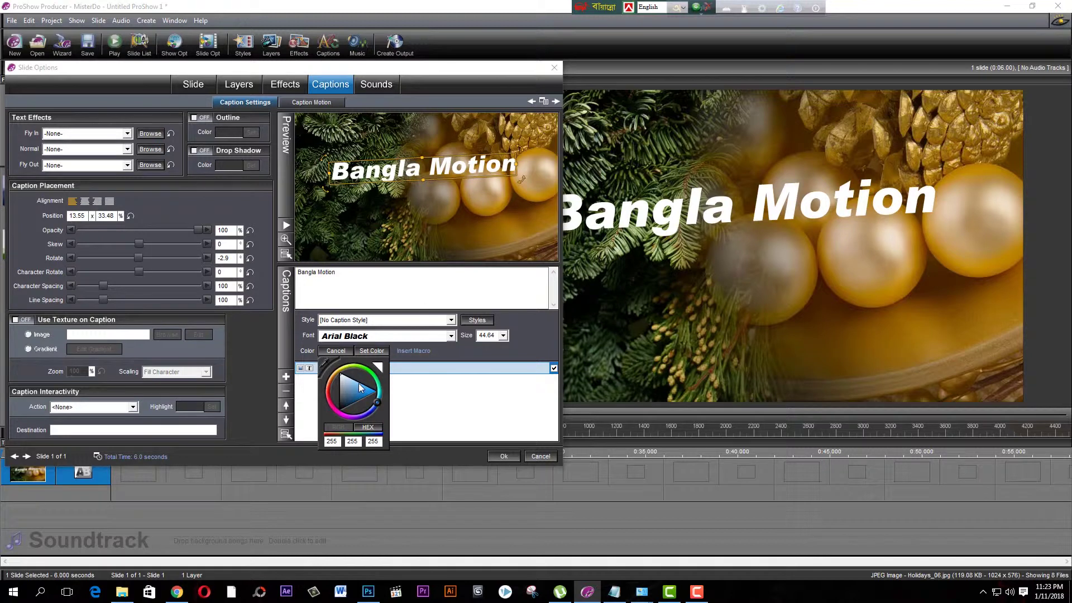
- Sample a tan colour (173, 143, 97) from the slide image, return the caption to white (255, 255, 255) and apply it
left_click(323, 364)
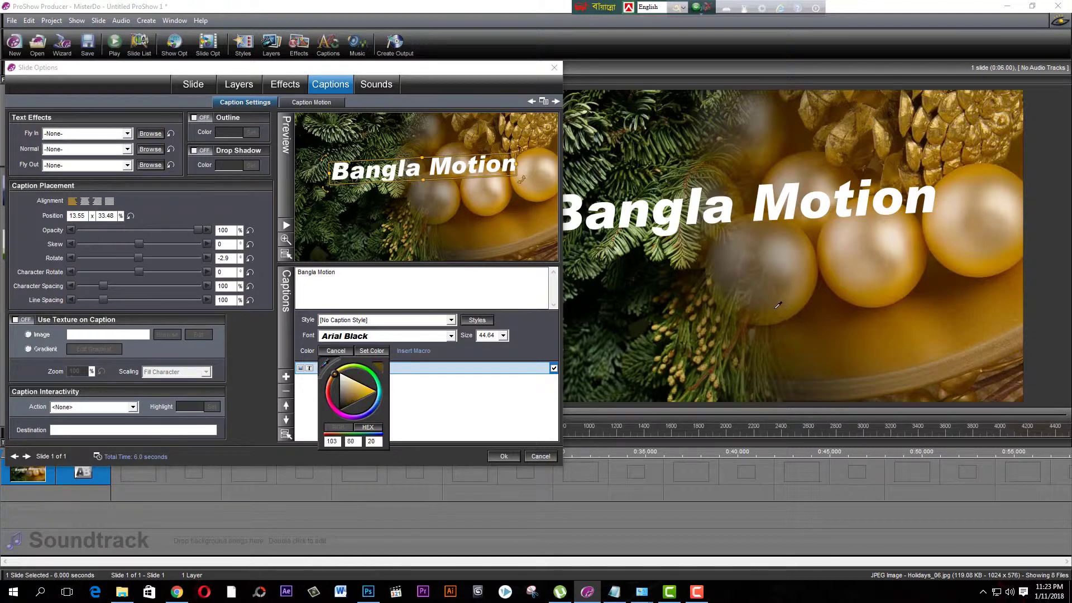
left_click(884, 251)
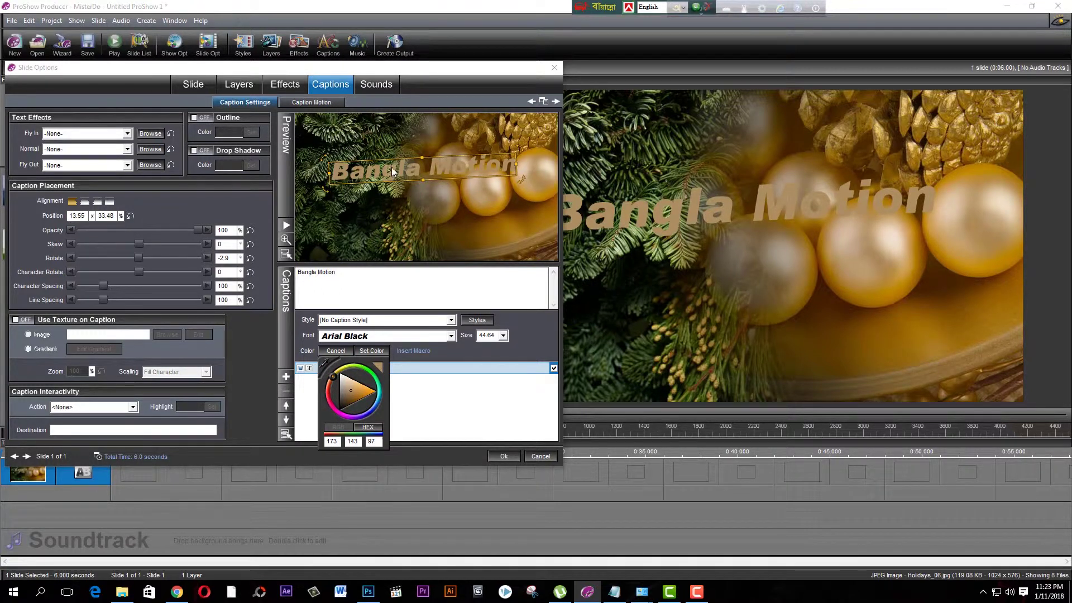
left_click(340, 377)
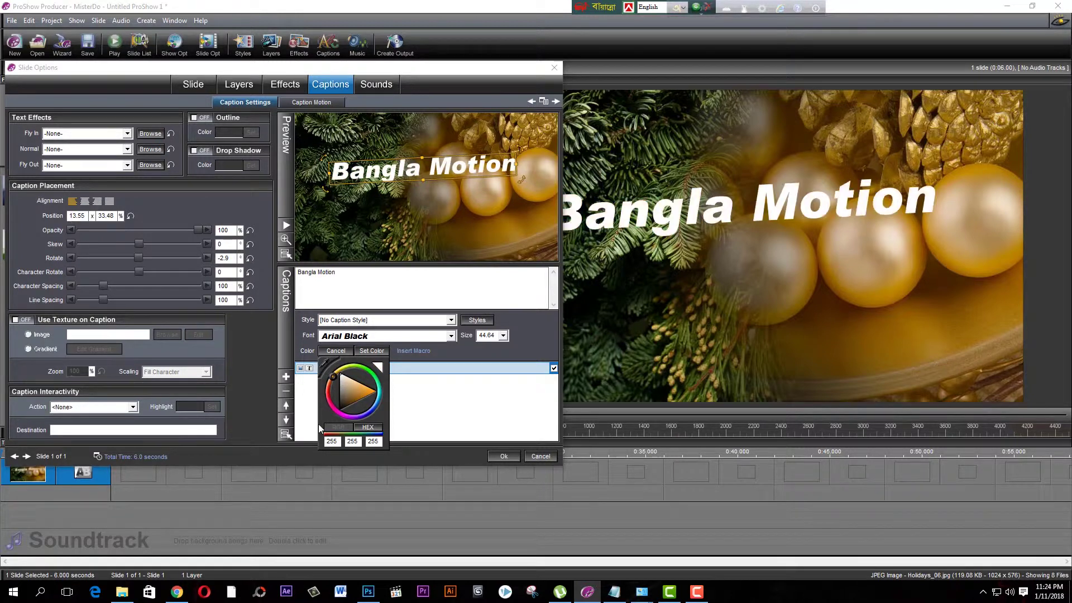
left_click(369, 354)
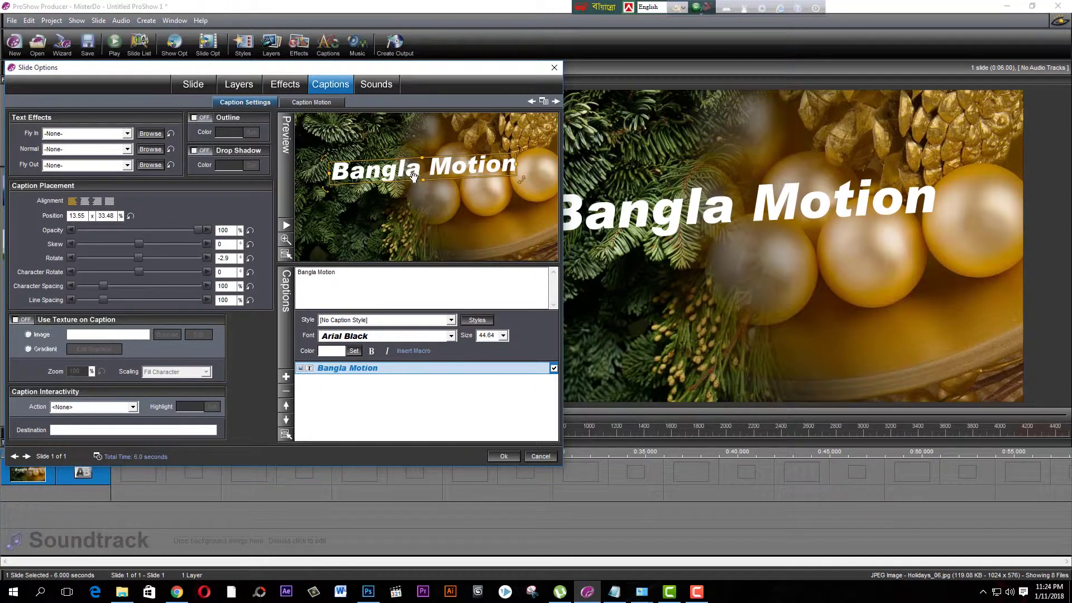
- Move the caption up to about 14.39 x 17.32 and paste a copy of its text as a second line
left_click_drag(407, 174, 409, 151)
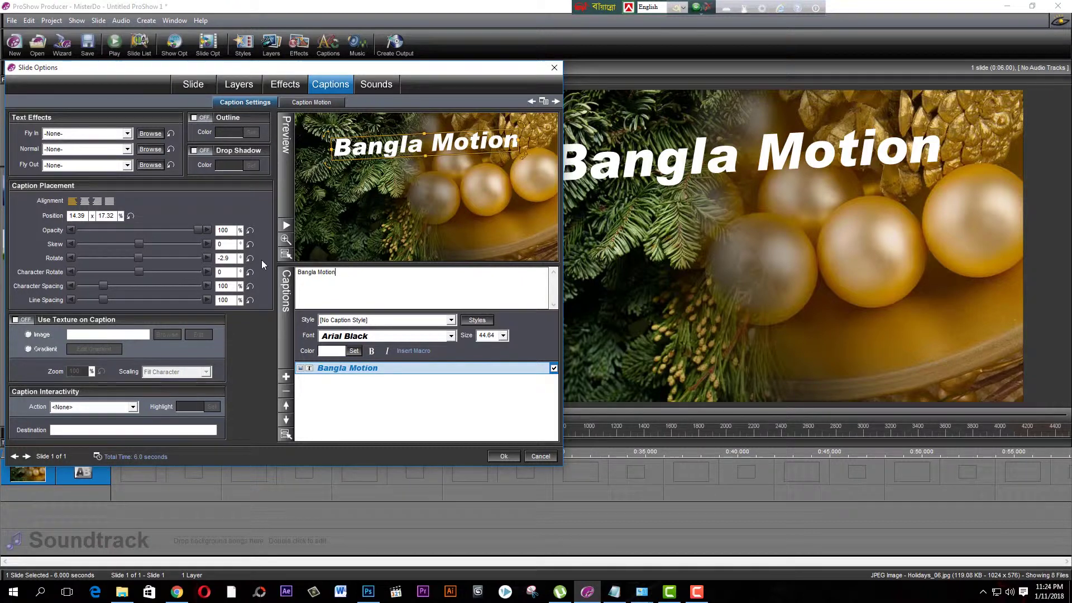
left_click_drag(356, 274, 297, 274)
key("ctrl+c")
left_click(345, 276)
key("Return")
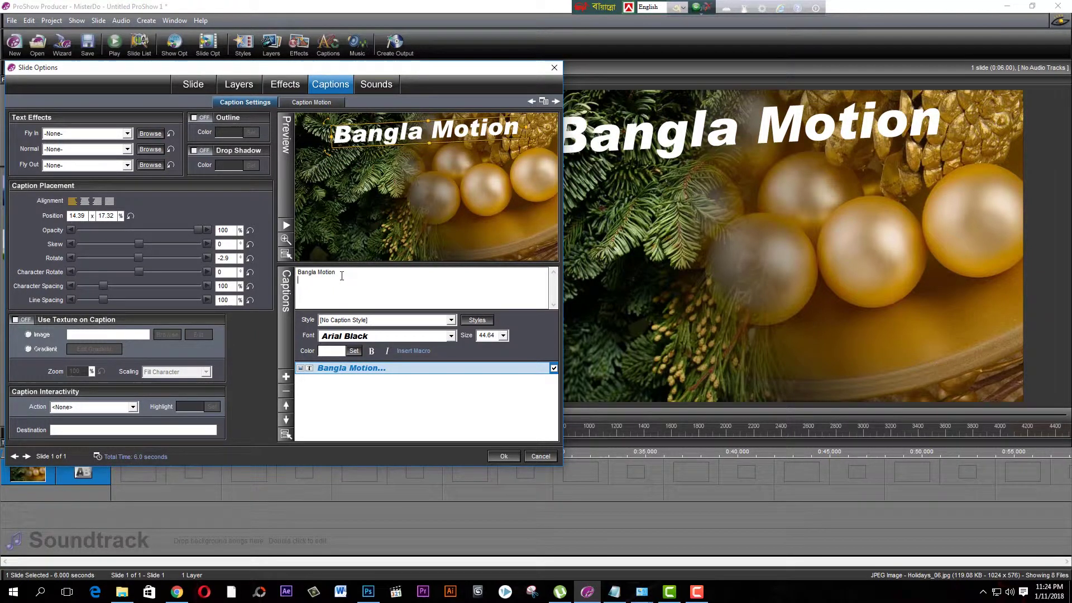
key("ctrl+v")
- Move the two-line caption to about 13.12 x 31.21 on the slide
mouse_move(412, 140)
left_mouse_down()
mouse_move(392, 169)
mouse_move(403, 153)
left_mouse_up()
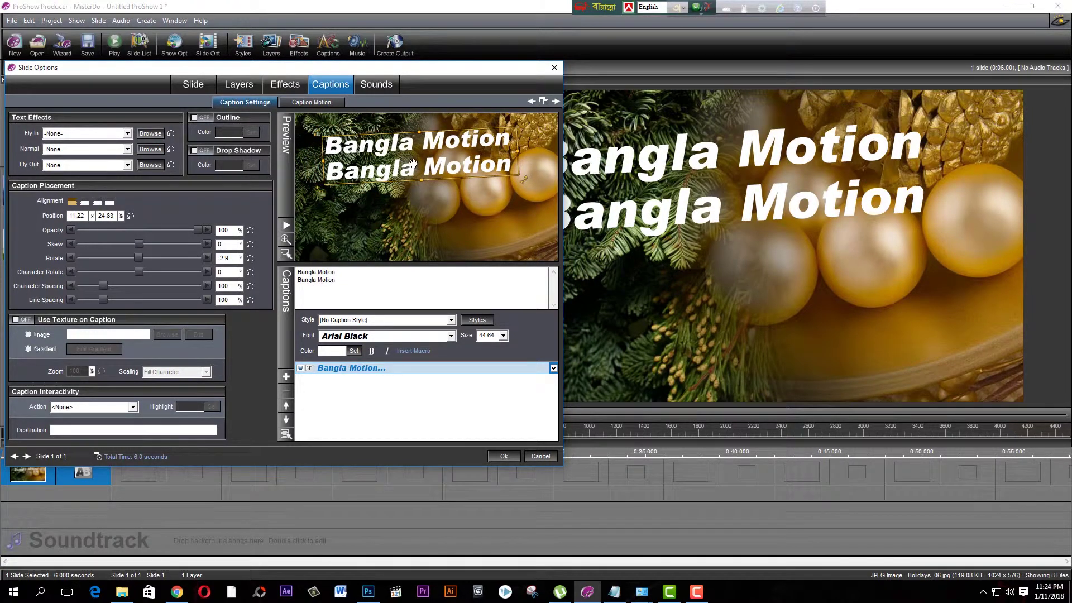
left_click_drag(402, 147, 407, 149)
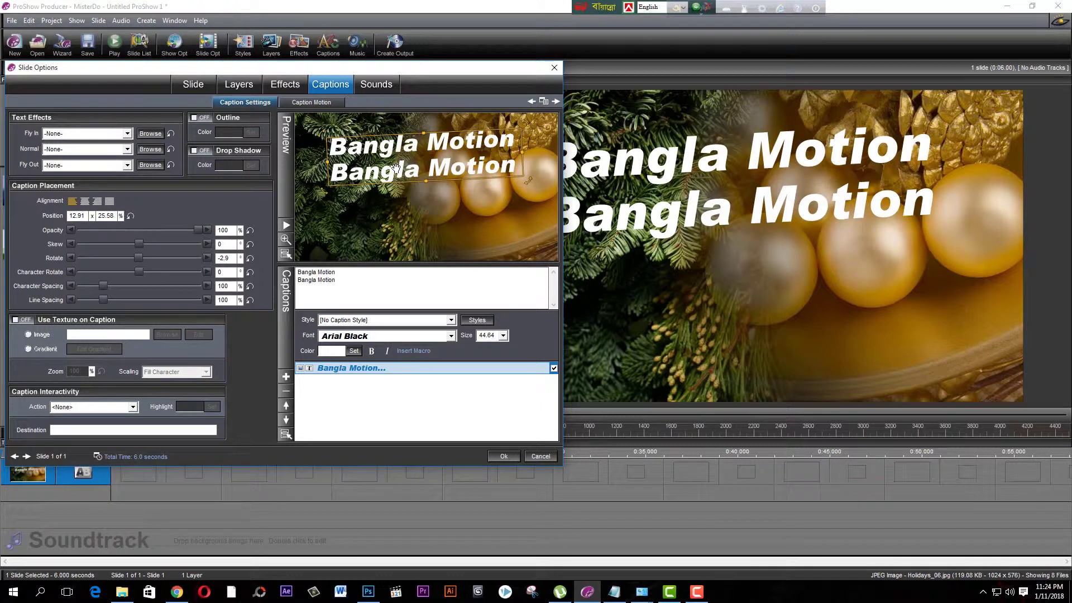
left_click_drag(398, 152, 400, 161)
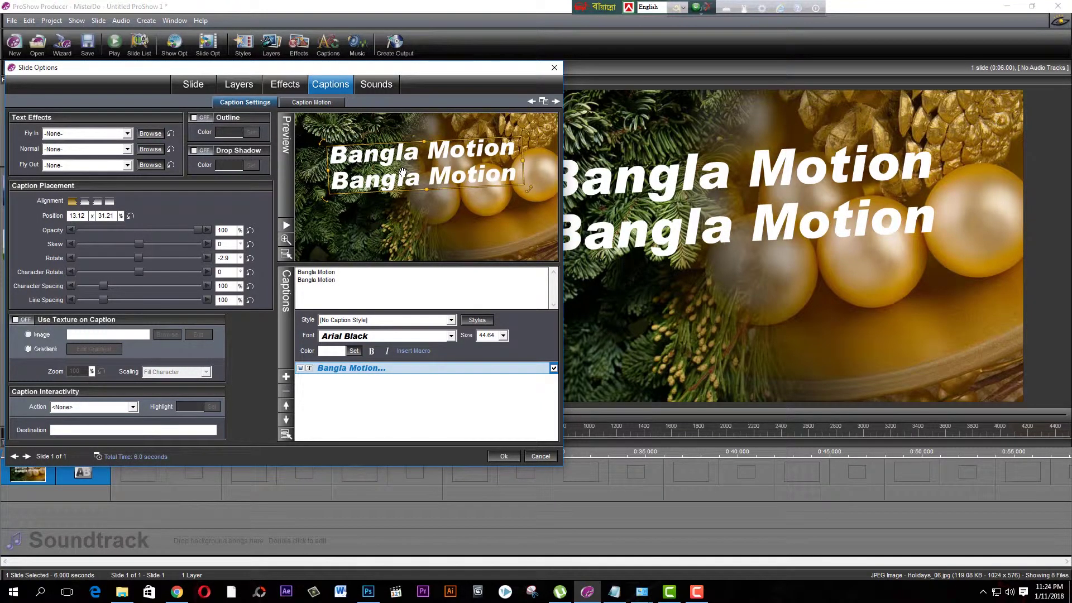
- Undo the pasted second line and move the single-line caption to about 11.85 x 27.47
key("ctrl+z")
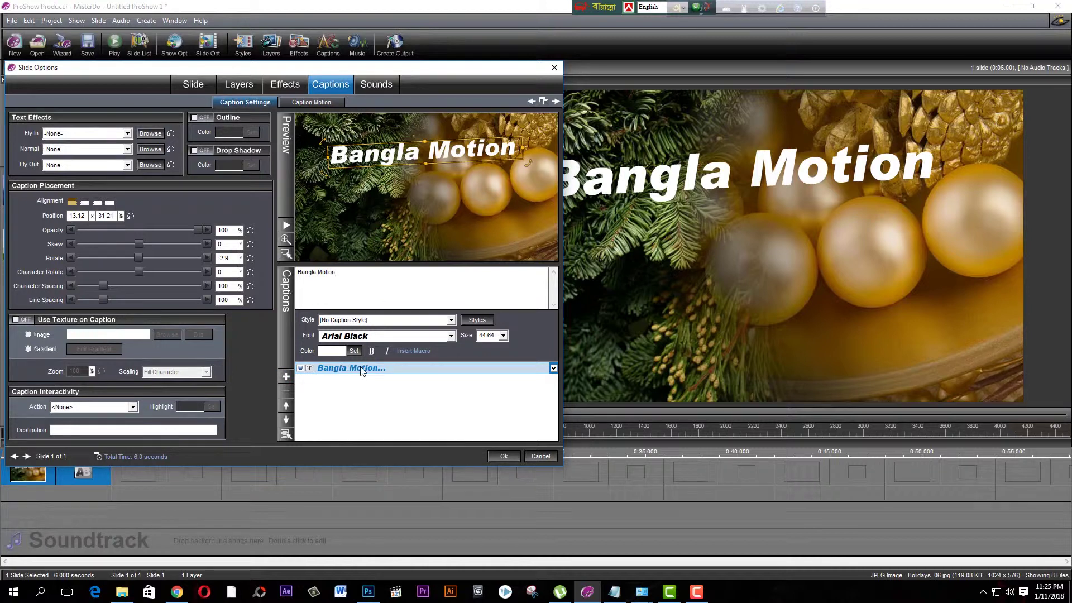
left_click_drag(417, 151, 406, 149)
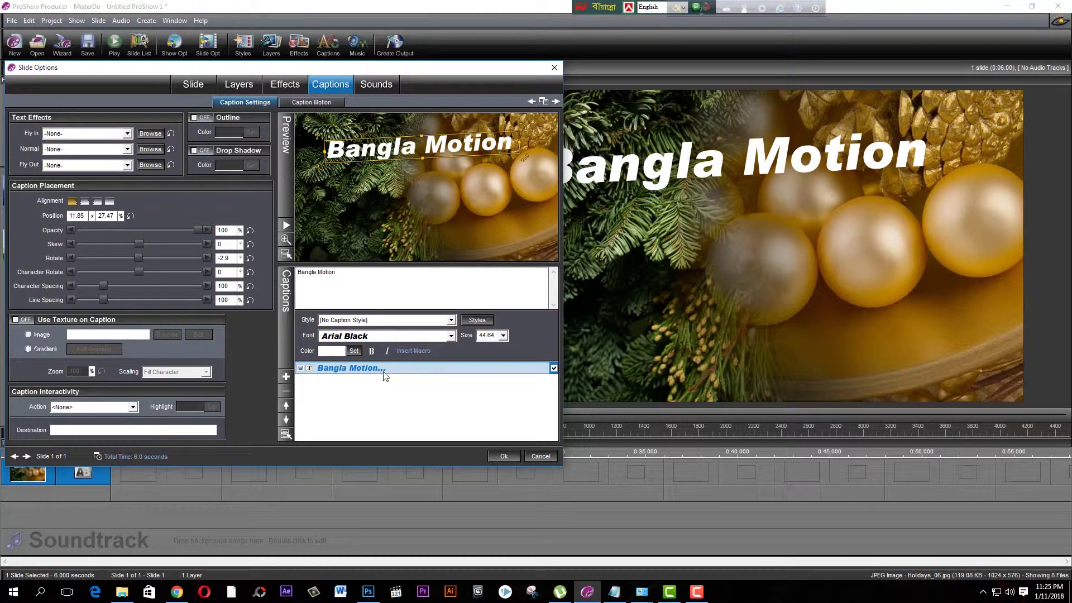
- Add a second caption with the copied "Bangla Motion" text and place it below the first at about 13.34 x 54.68
left_click(286, 378)
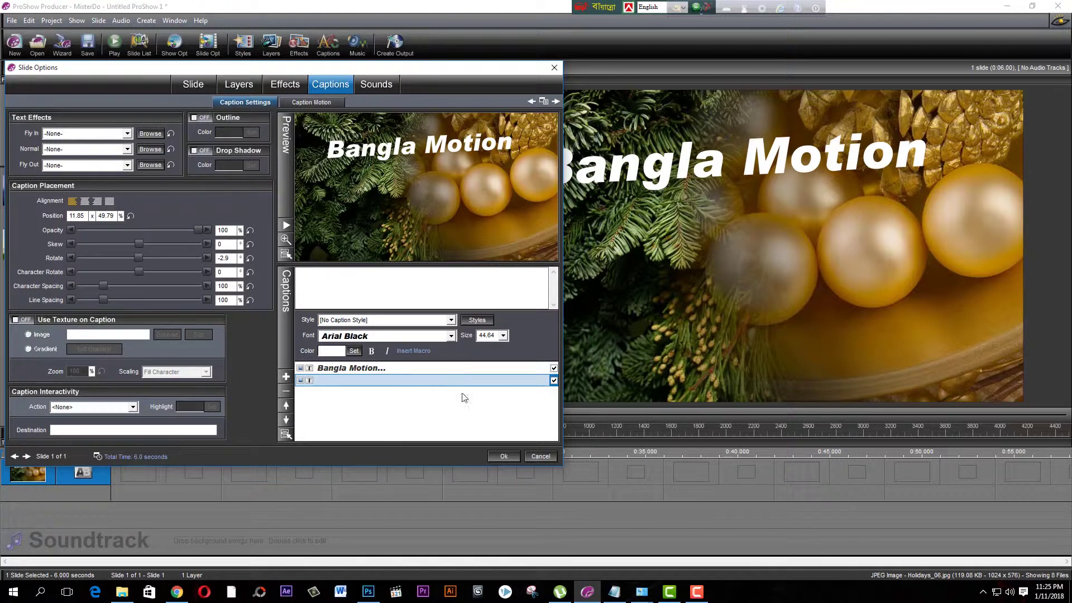
left_click(398, 367)
key("ctrl+c")
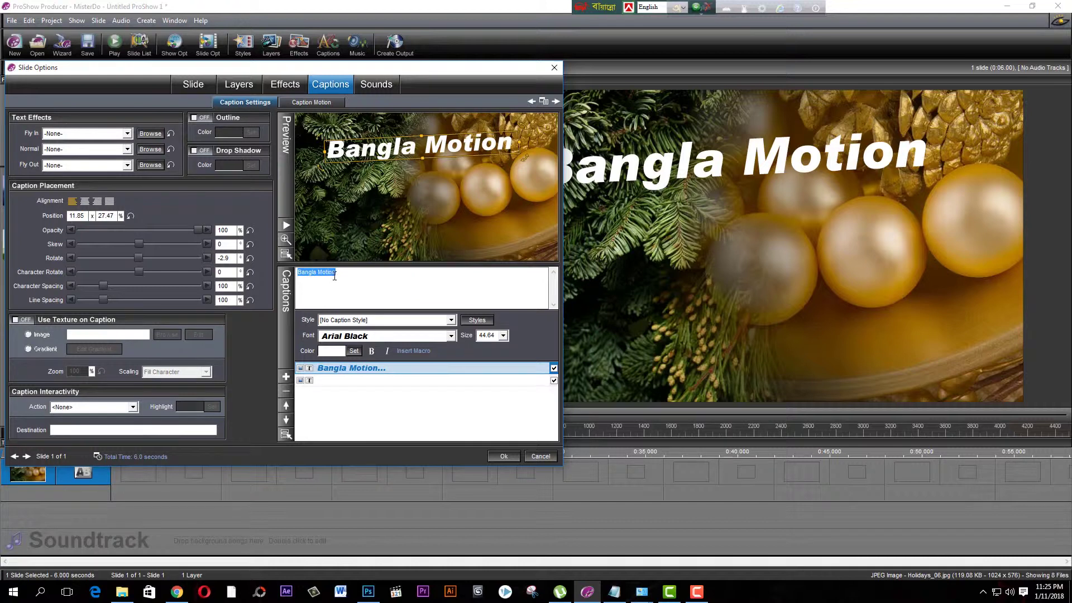
left_click(342, 380)
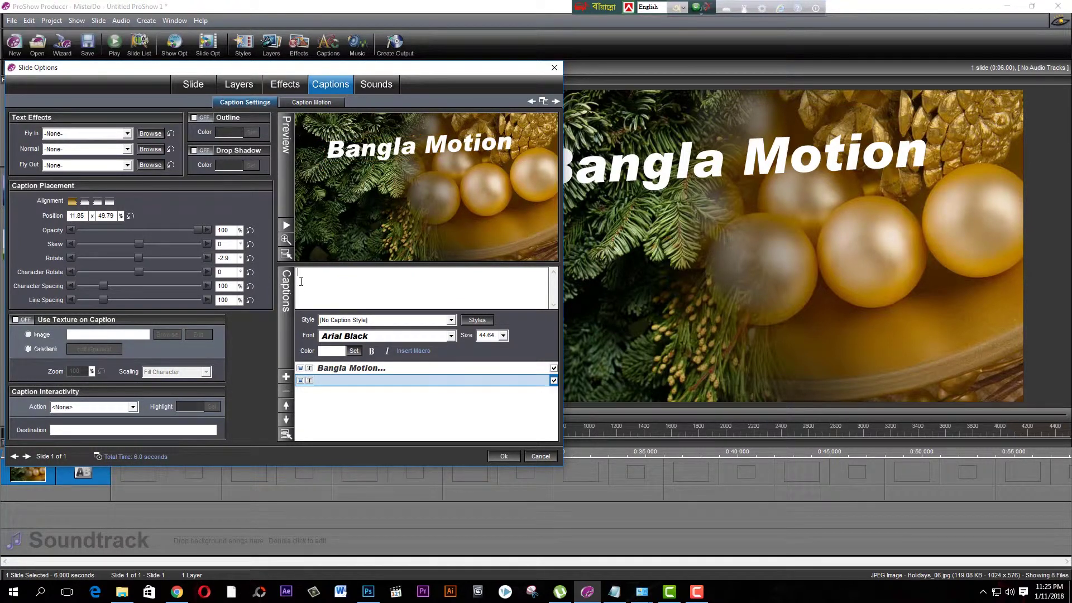
key("ctrl+v")
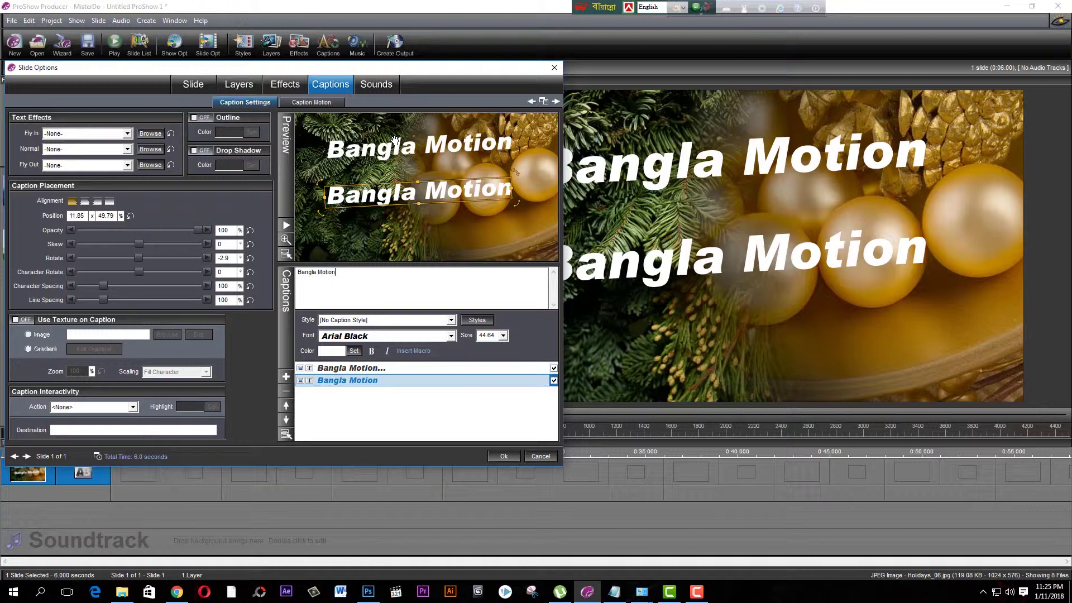
mouse_move(389, 204)
left_mouse_down()
mouse_move(387, 189)
mouse_move(394, 198)
left_mouse_up()
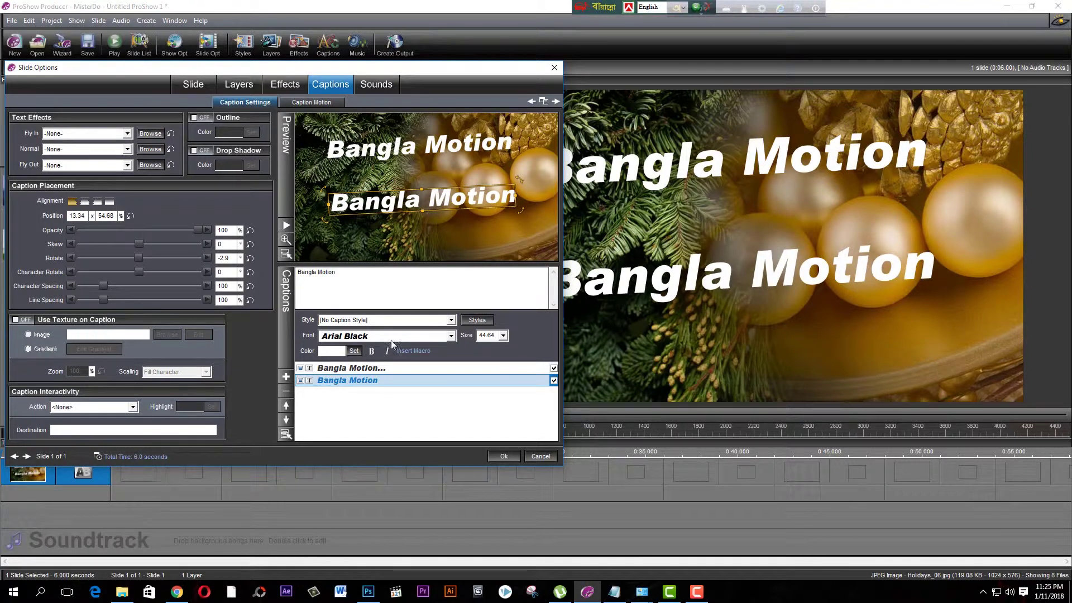
- Move the upper "Bangla Motion" caption to about 13.12 x 33.1 and lower its opacity to 30%
left_click(386, 369)
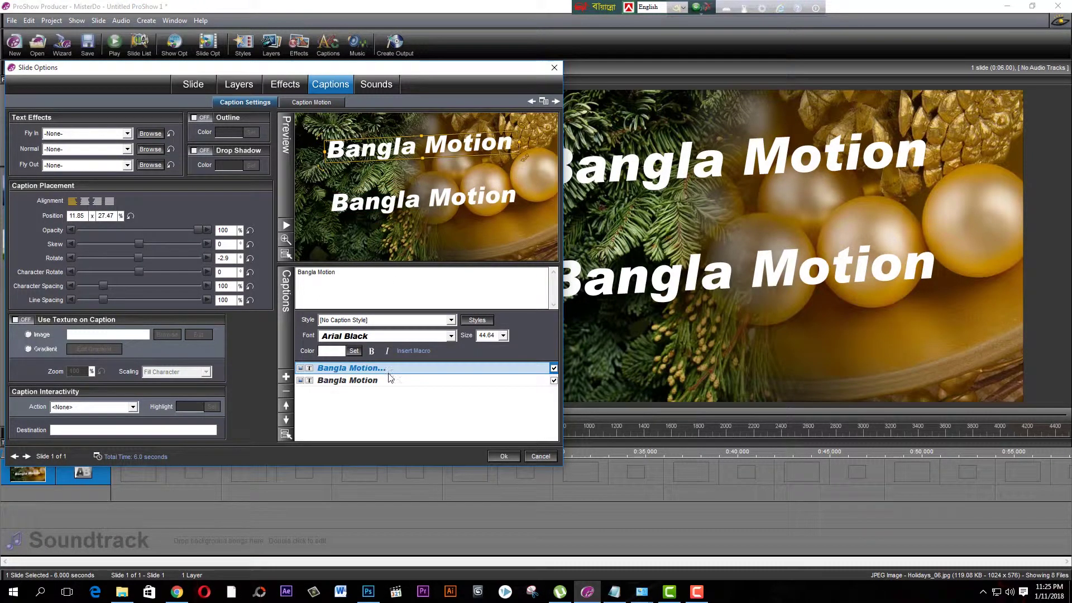
left_click_drag(380, 159, 385, 162)
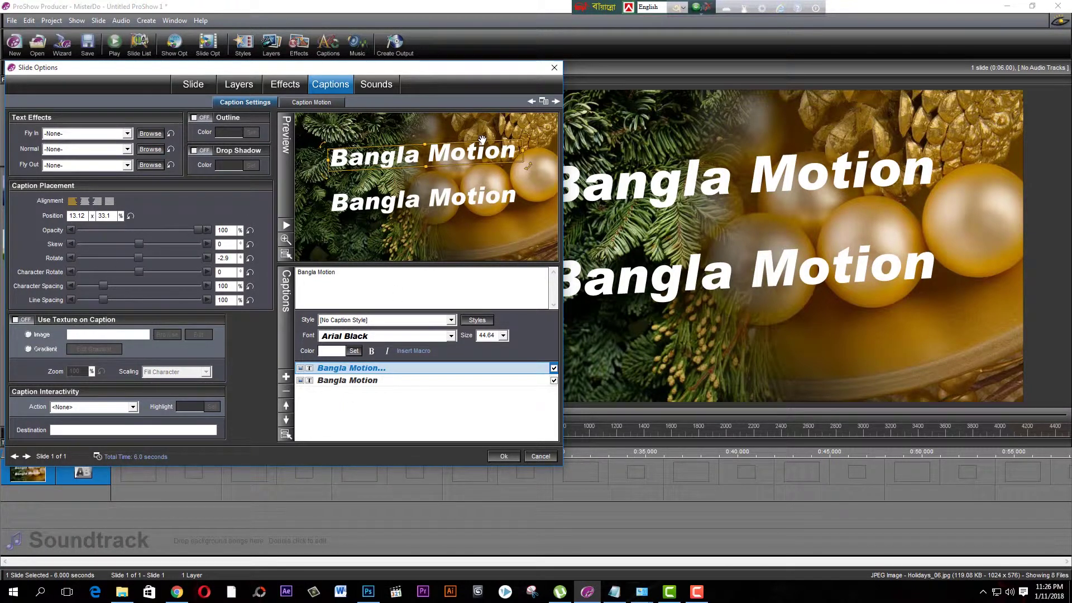
left_click_drag(195, 230, 113, 230)
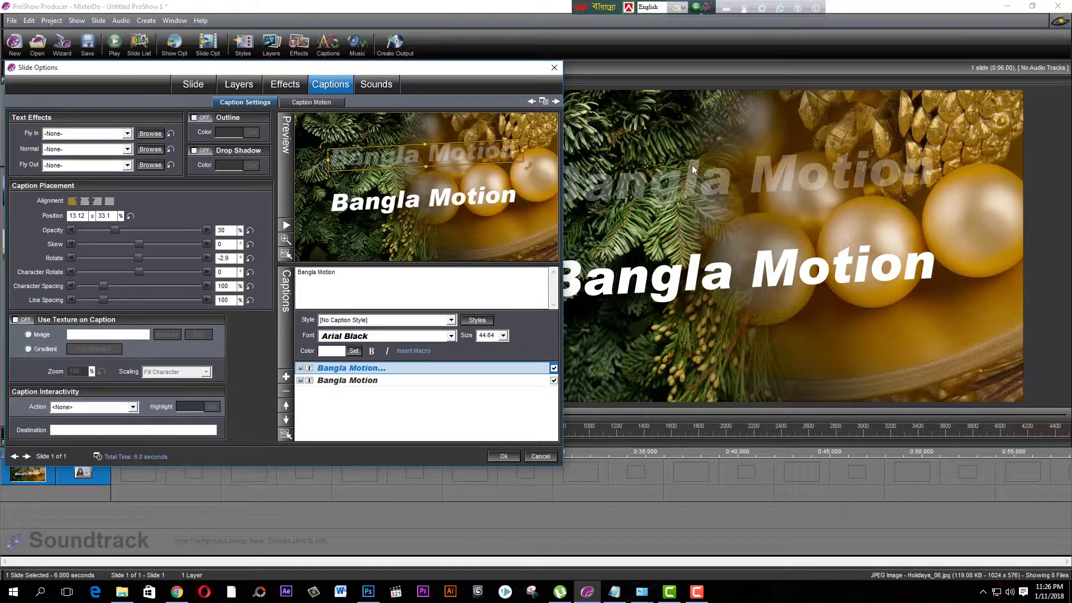
- Restore the upper caption's opacity to 100% and set its skew to about 47.5° with a rotation of 0°
left_click_drag(472, 70, 519, 83)
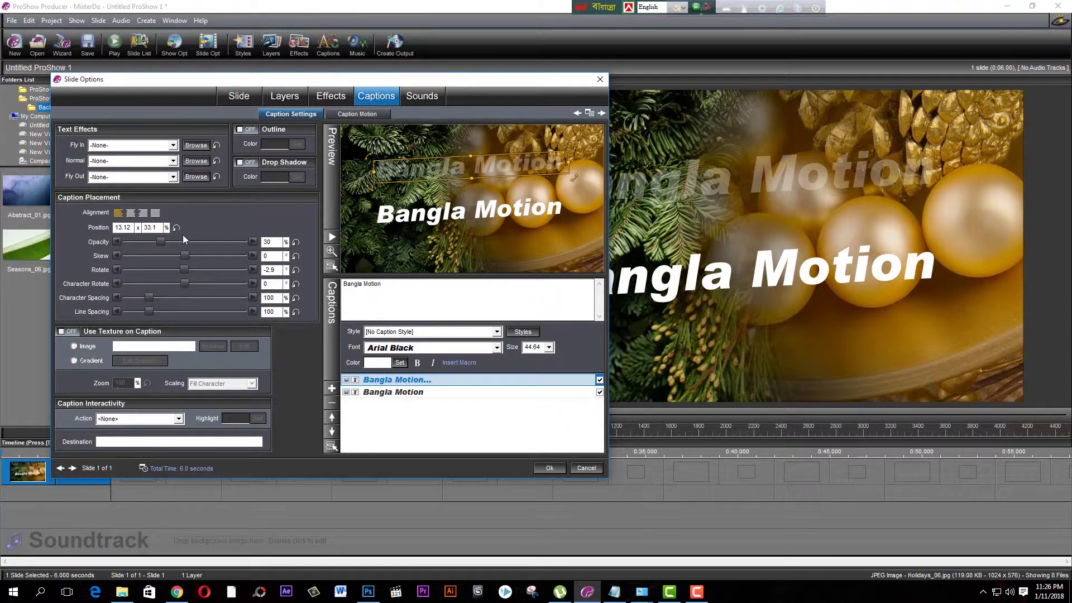
left_click_drag(159, 242, 253, 241)
mouse_move(187, 256)
left_mouse_down()
mouse_move(176, 256)
mouse_move(190, 255)
left_mouse_up()
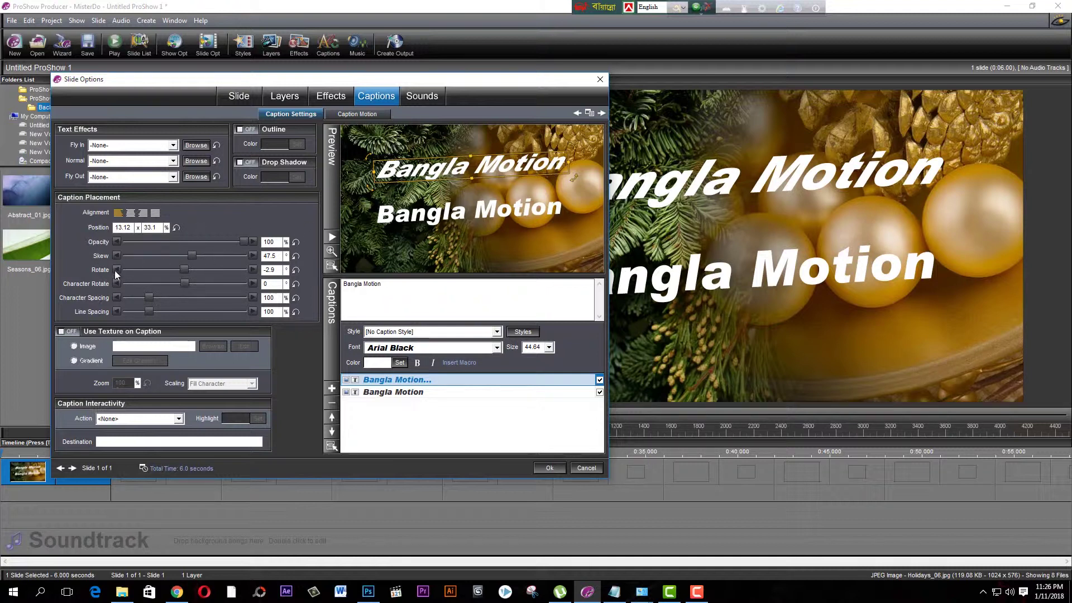
left_click(182, 270)
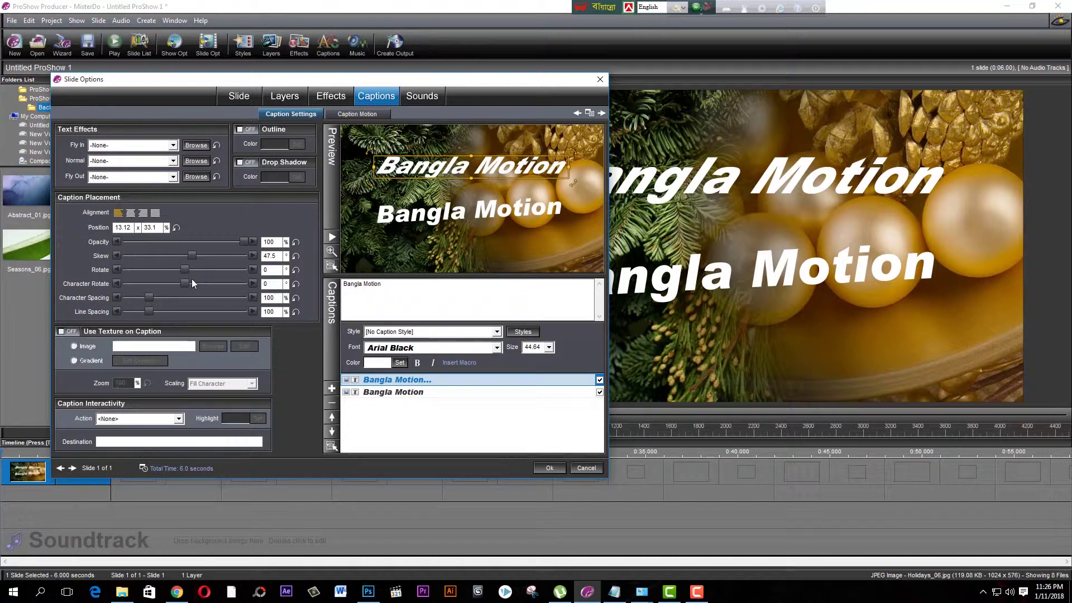
- Try a 20.4° rotation, -67.9° character rotation and 118.7% character spacing on the upper caption, and increase its line spacing
left_click_drag(189, 269, 174, 287)
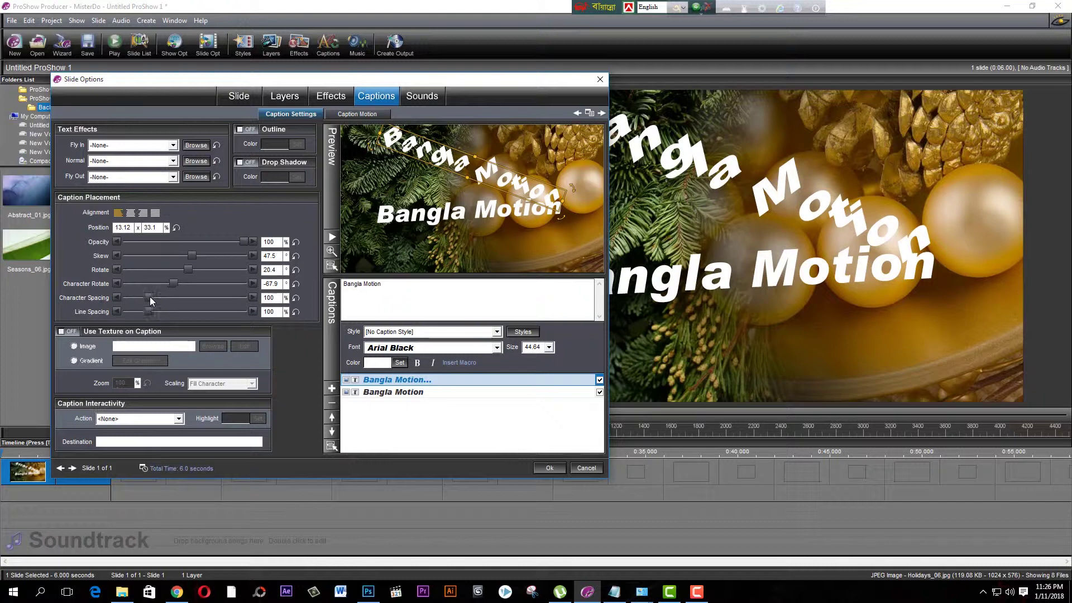
mouse_move(149, 297)
left_mouse_down()
mouse_move(168, 298)
mouse_move(144, 298)
mouse_move(155, 303)
left_mouse_up()
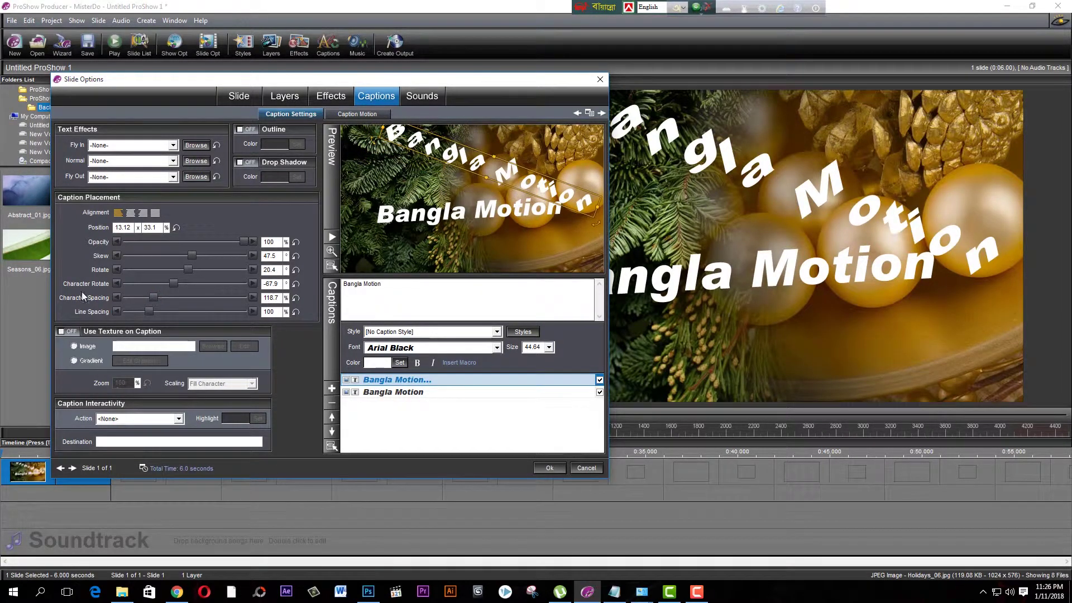
mouse_move(151, 313)
left_mouse_down()
mouse_move(182, 314)
mouse_move(136, 312)
mouse_move(173, 313)
mouse_move(161, 313)
left_mouse_up()
- Undo the latest rotation and spacing changes on the upper caption
key("ctrl+z")
key("ctrl+z")
key("ctrl+z")
key("ctrl+z")
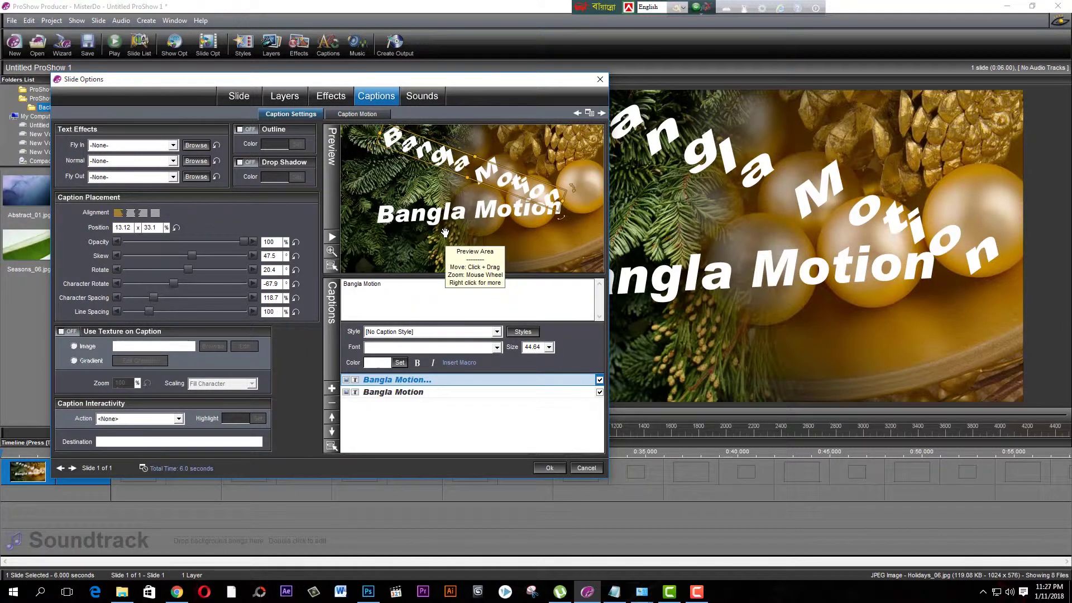
- Paste a second "Bangla Motion" line into the upper caption, placed at about 11.43 x 22.95, and set line spacing to about 111.6%
triple_click(372, 285)
key("ctrl+c")
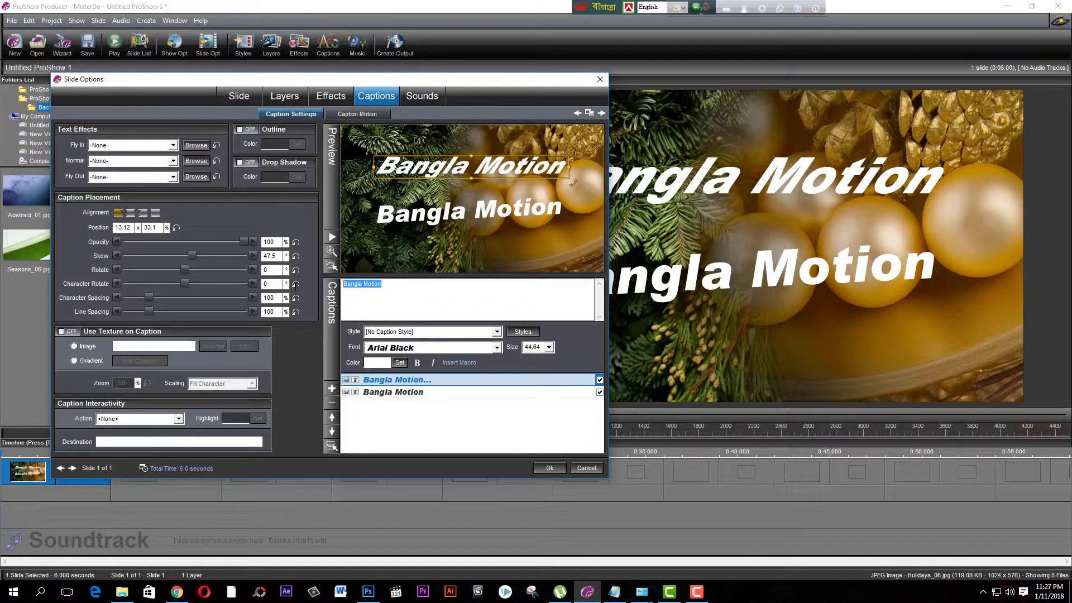
left_click(392, 286)
key("ctrl+v")
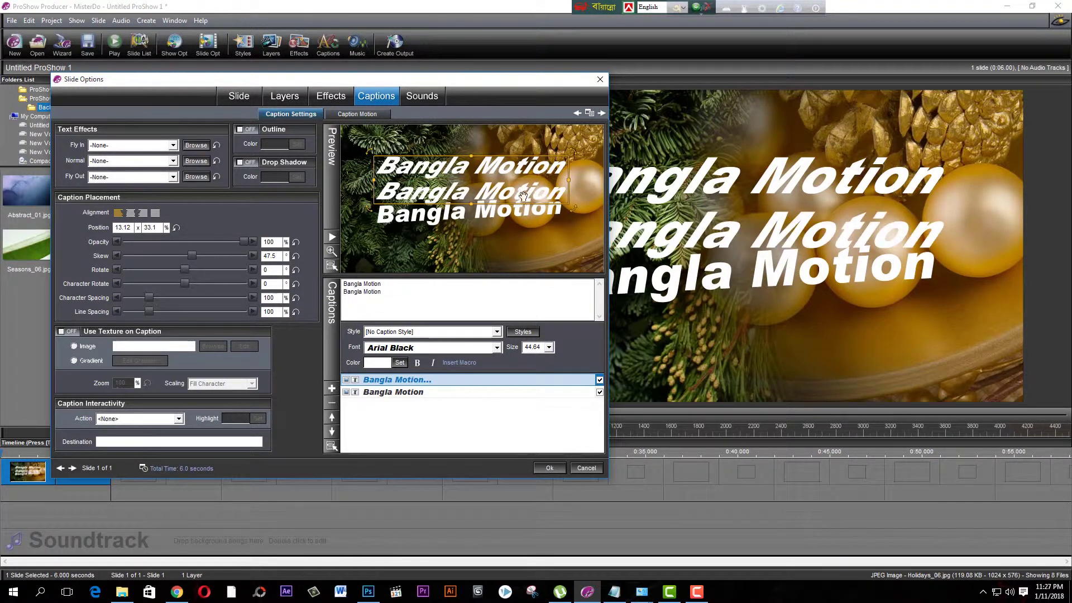
left_click_drag(449, 180, 444, 163)
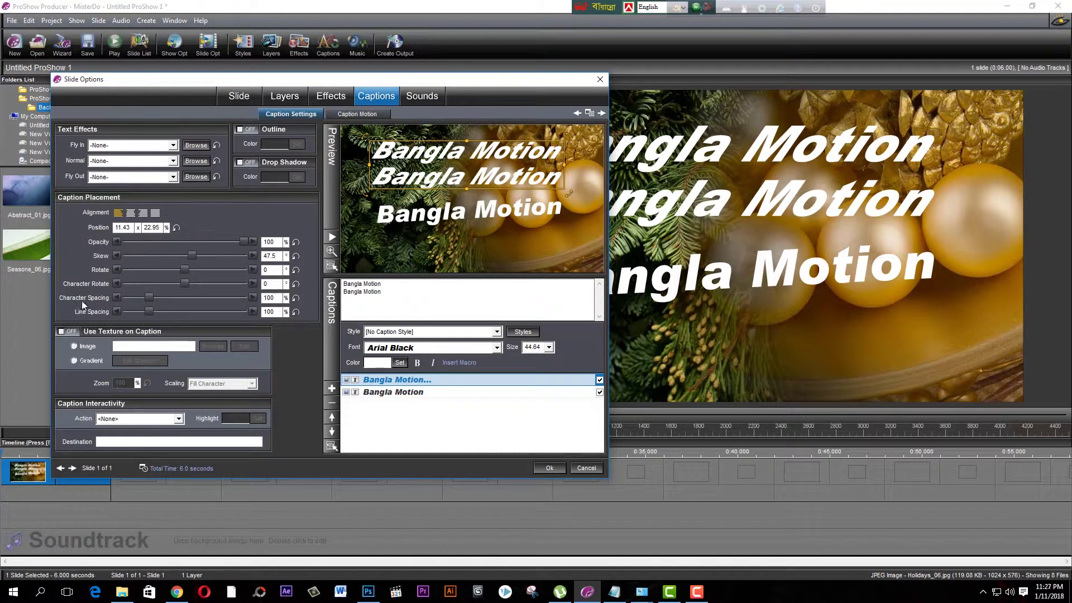
mouse_move(150, 313)
left_mouse_down()
mouse_move(163, 314)
mouse_move(139, 313)
mouse_move(166, 313)
mouse_move(151, 312)
left_mouse_up()
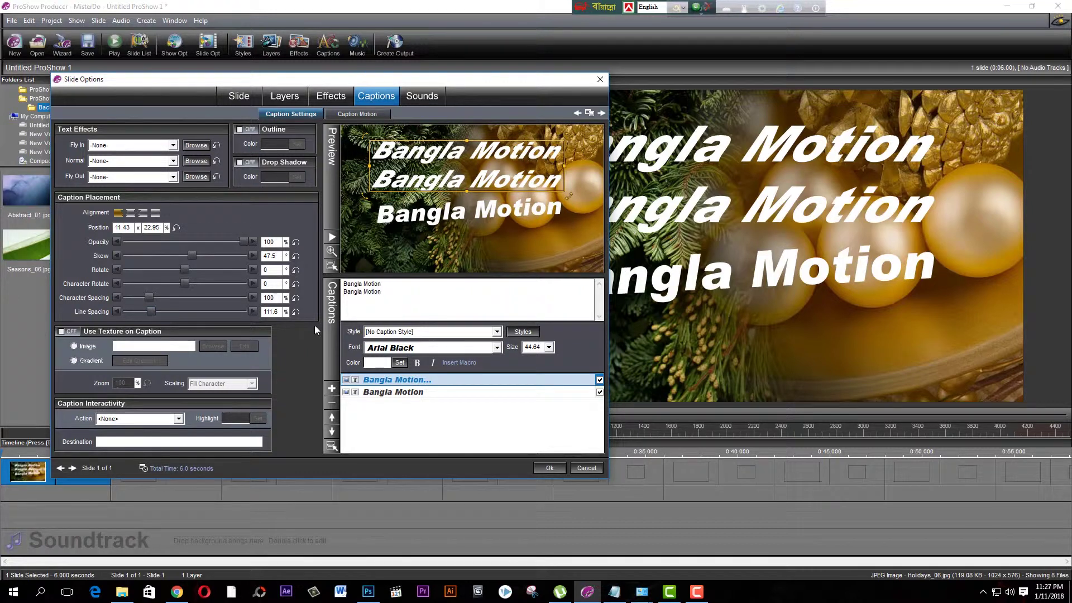
- Delete the second line of the upper caption and move the caption to about 11.65 x 34.6
left_click_drag(395, 291, 343, 292)
key("BackSpace")
key("BackSpace")
left_click_drag(422, 156, 427, 164)
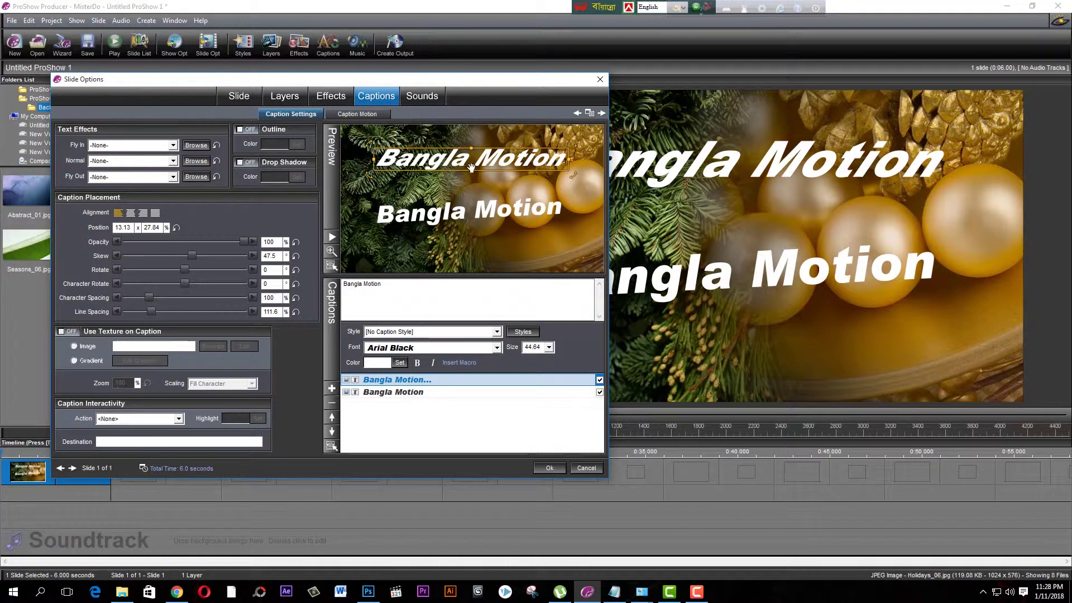
left_click_drag(459, 161, 457, 171)
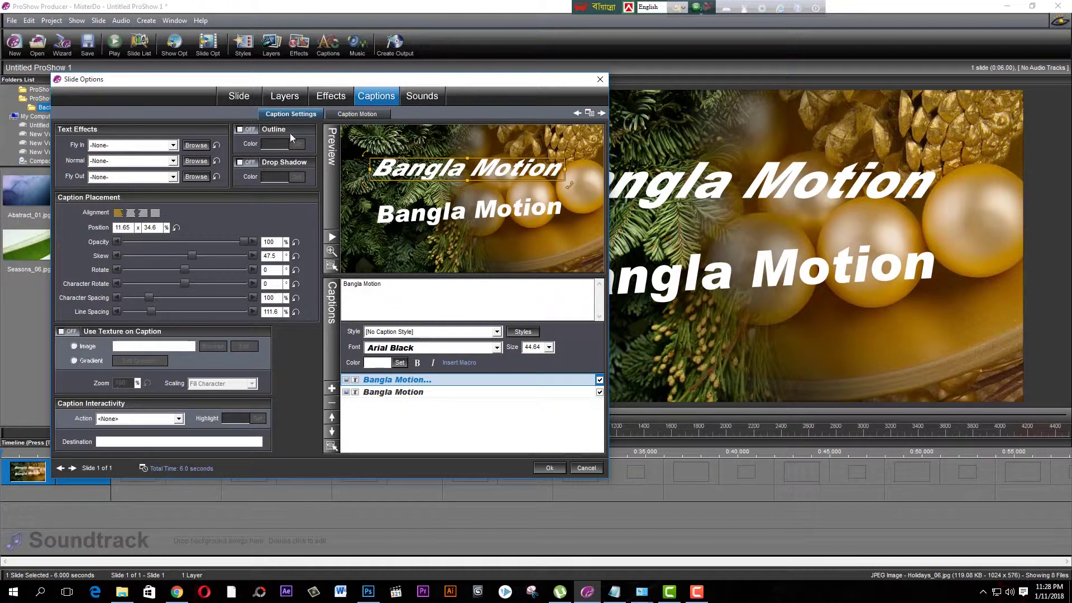
- Turn on the upper caption's outline and try red (255, 0, 0) and a brown sampled from the slide (157, 109, 5)
left_click(240, 129)
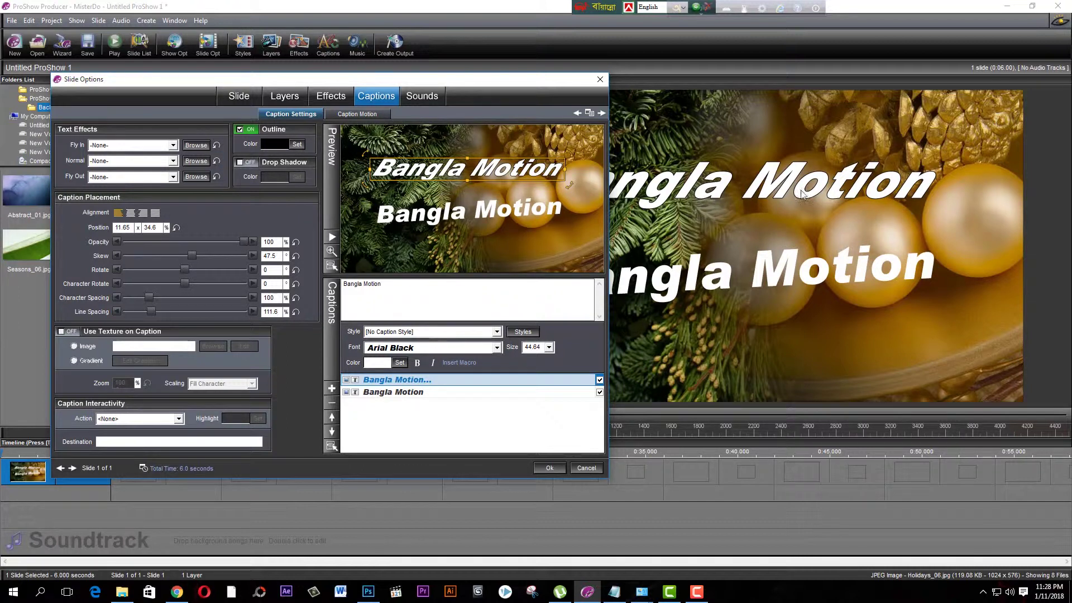
left_click(297, 145)
left_click_drag(307, 195, 320, 187)
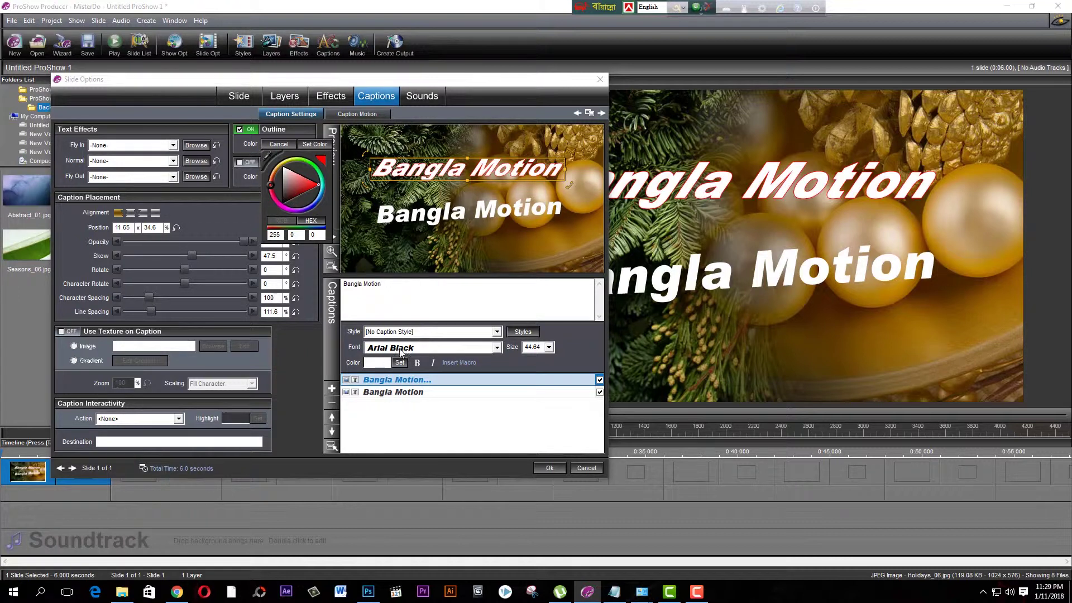
left_click(268, 155)
left_click(563, 241)
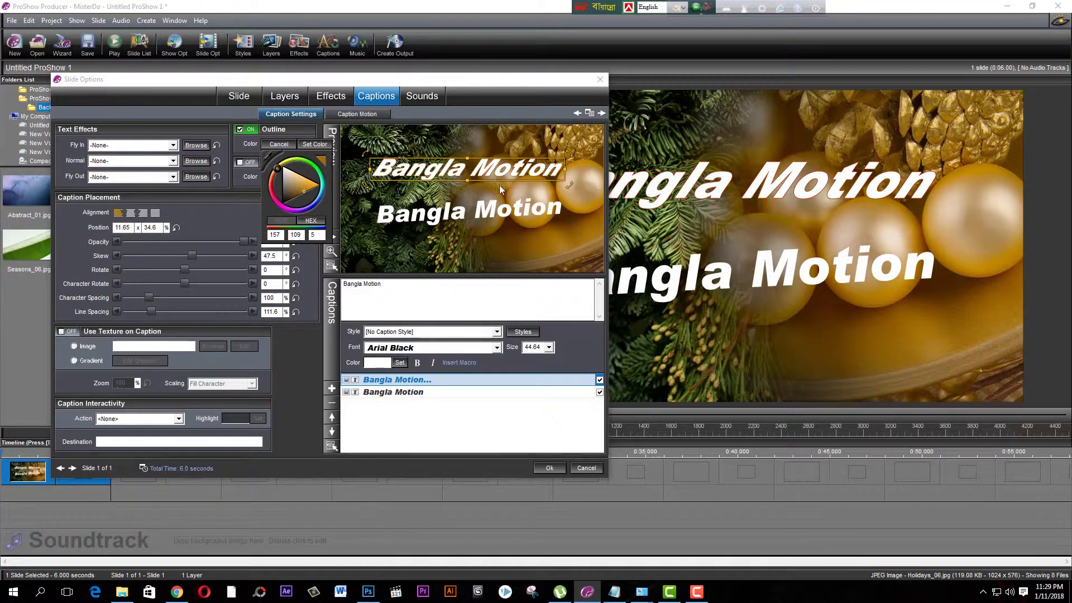
- Set the upper caption's outline colour to red (255, 0, 0) and turn on its drop shadow
left_click(268, 156)
left_click(647, 210)
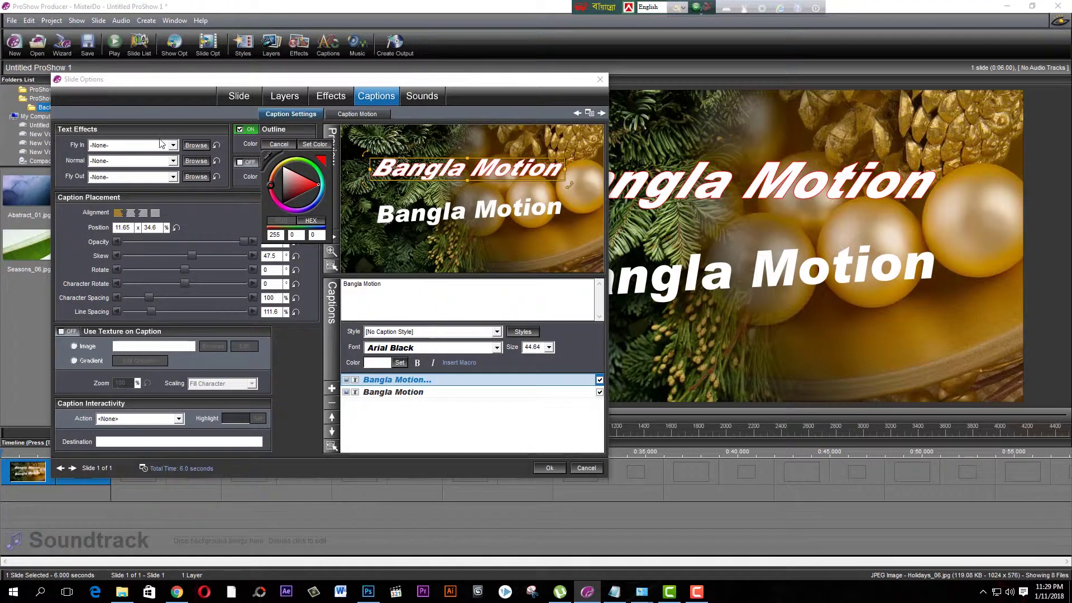
left_click(247, 162)
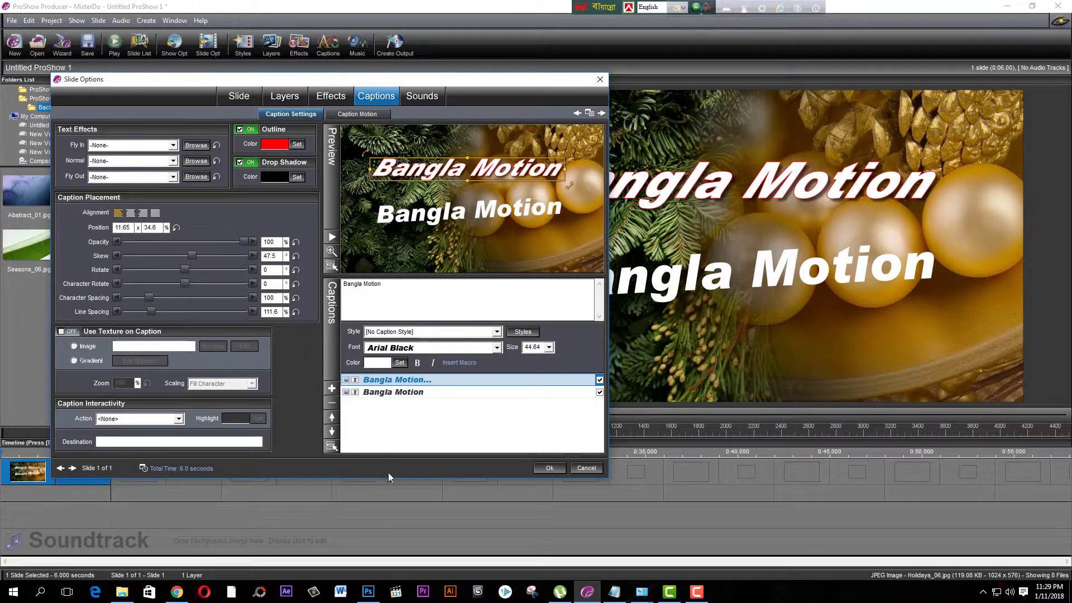
- Switch to Photoshop, enable Outer Glow on the "Bangla Motion" text layer and open the effect's settings
left_click(368, 592)
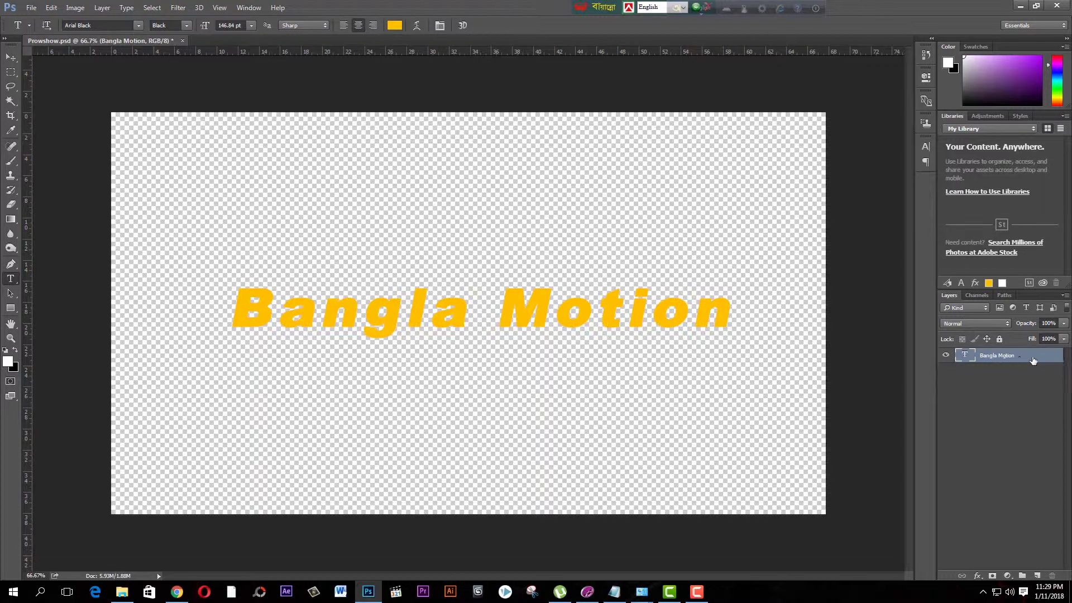
double_click(1032, 360)
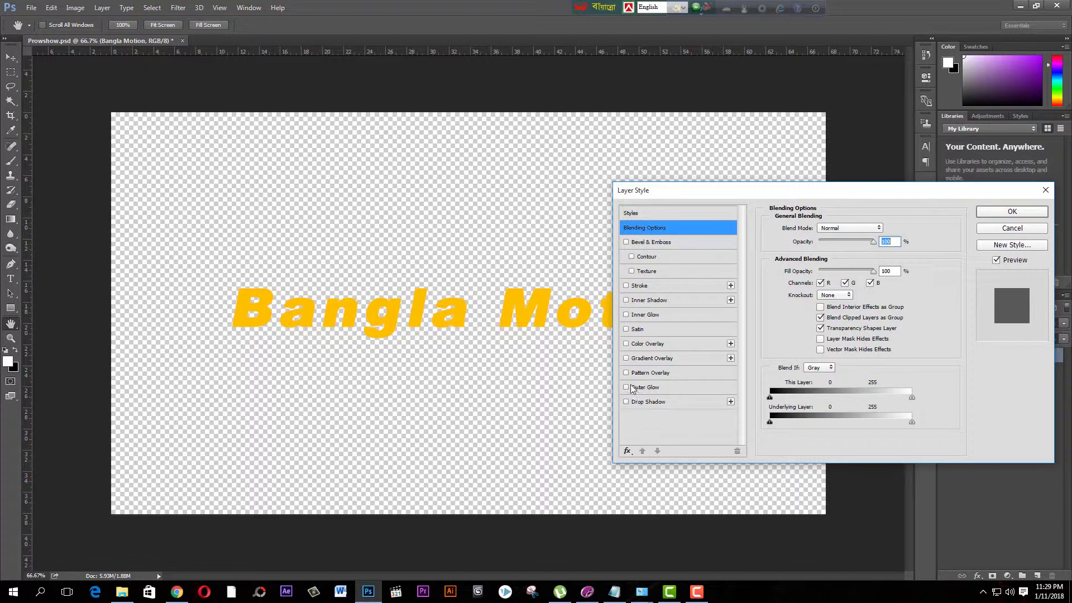
left_click(627, 387)
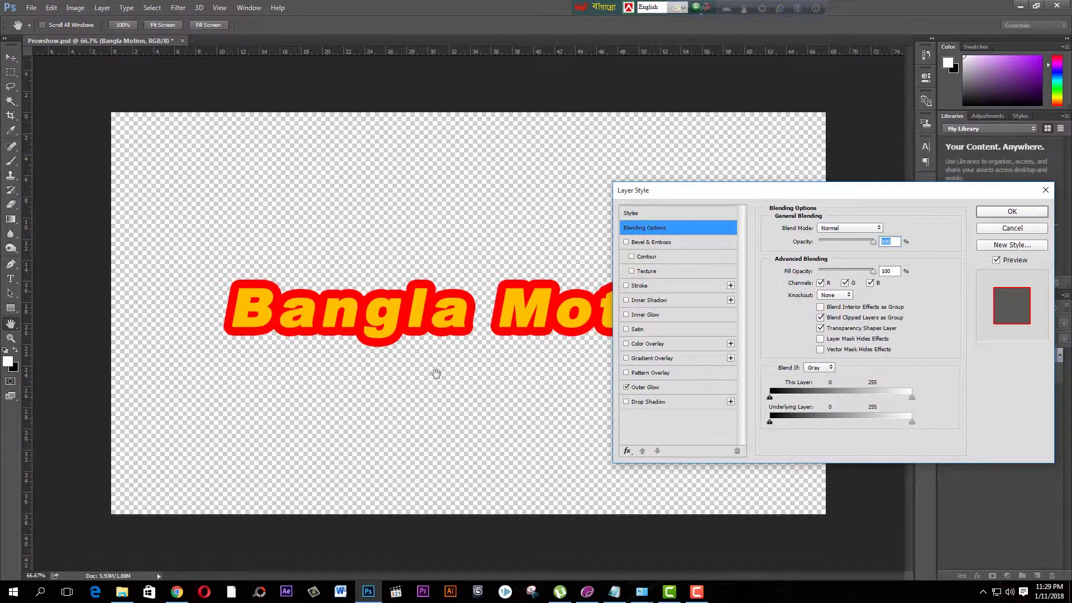
left_click_drag(642, 190, 709, 183)
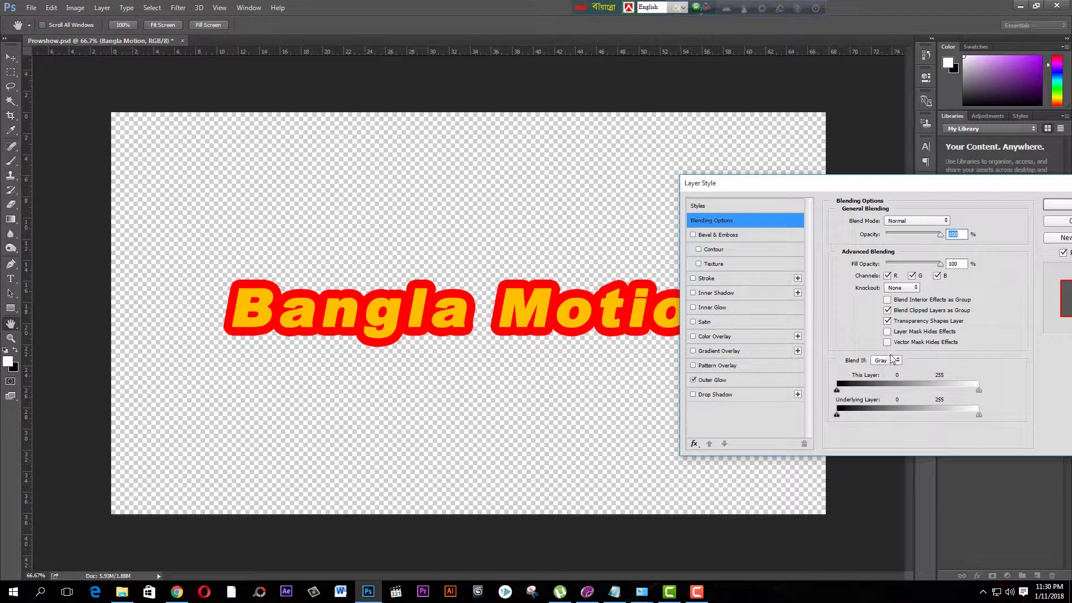
left_click(764, 382)
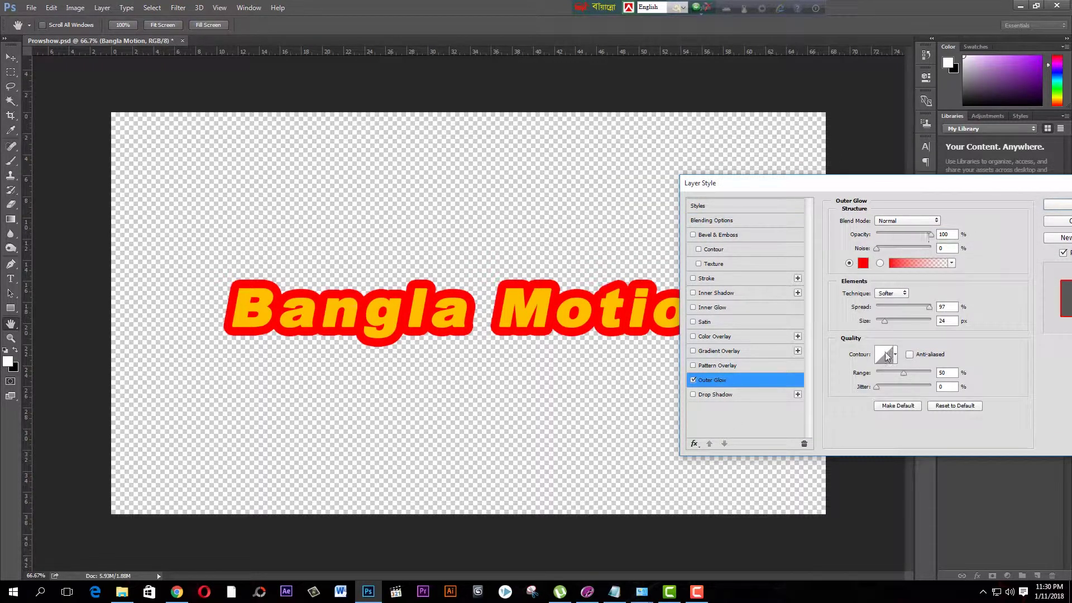
- Set the Outer Glow spread to 100% and its size to about 24 px, and apply the layer style
left_click_drag(927, 308, 881, 321)
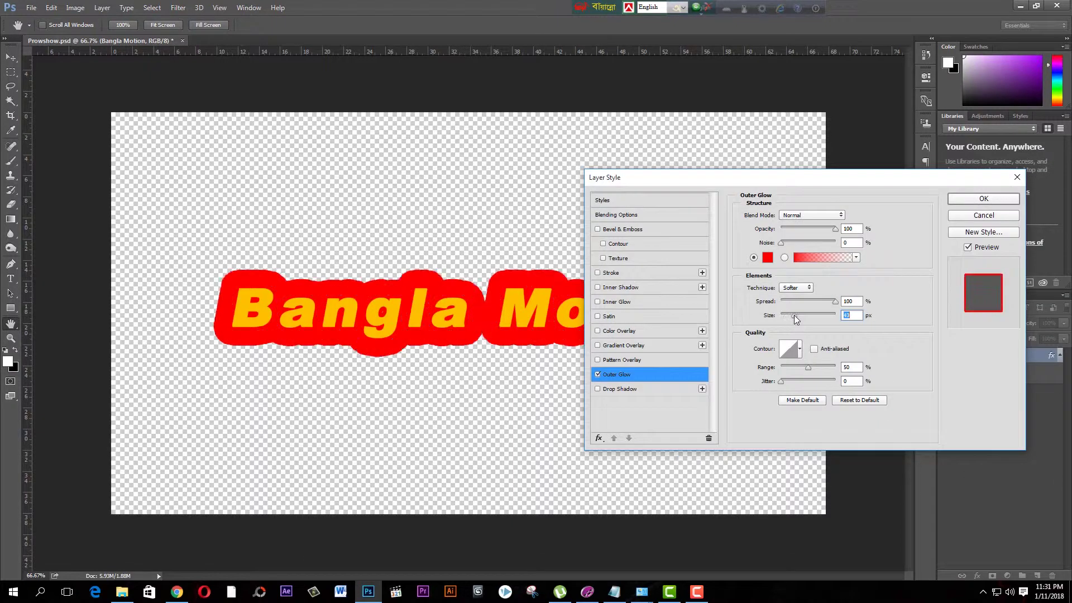
left_click_drag(793, 314, 788, 316)
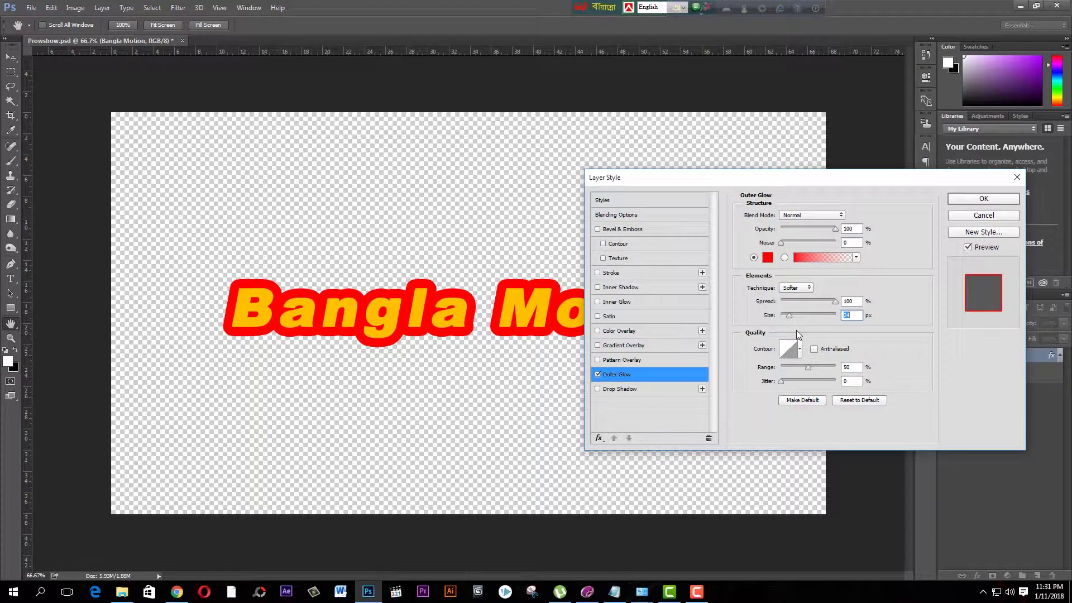
left_click_drag(742, 182, 920, 205)
left_click_drag(933, 166, 875, 187)
left_click(1041, 206)
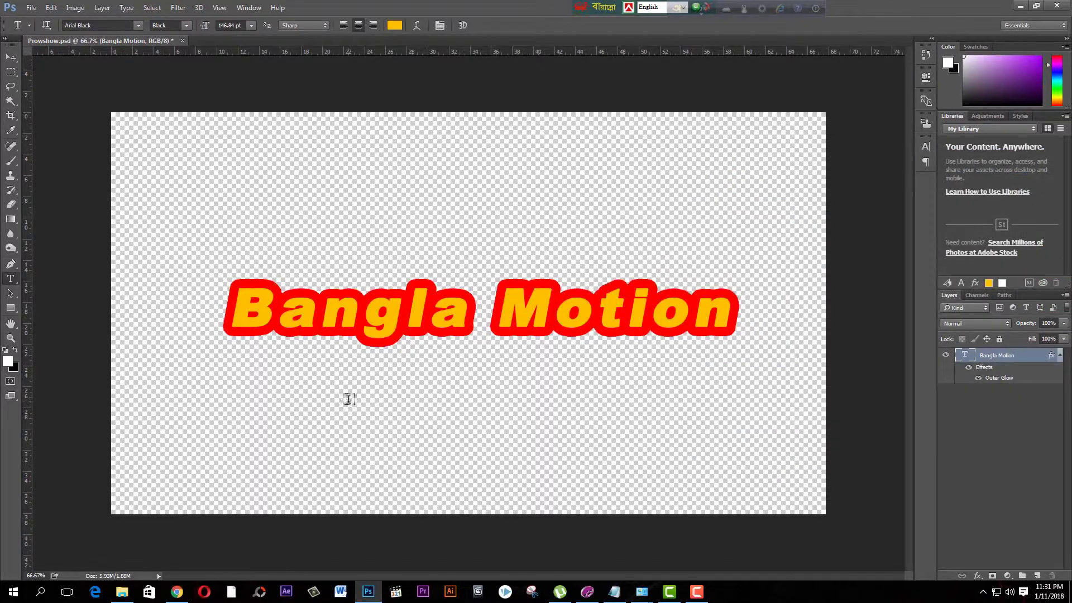
left_click(32, 11)
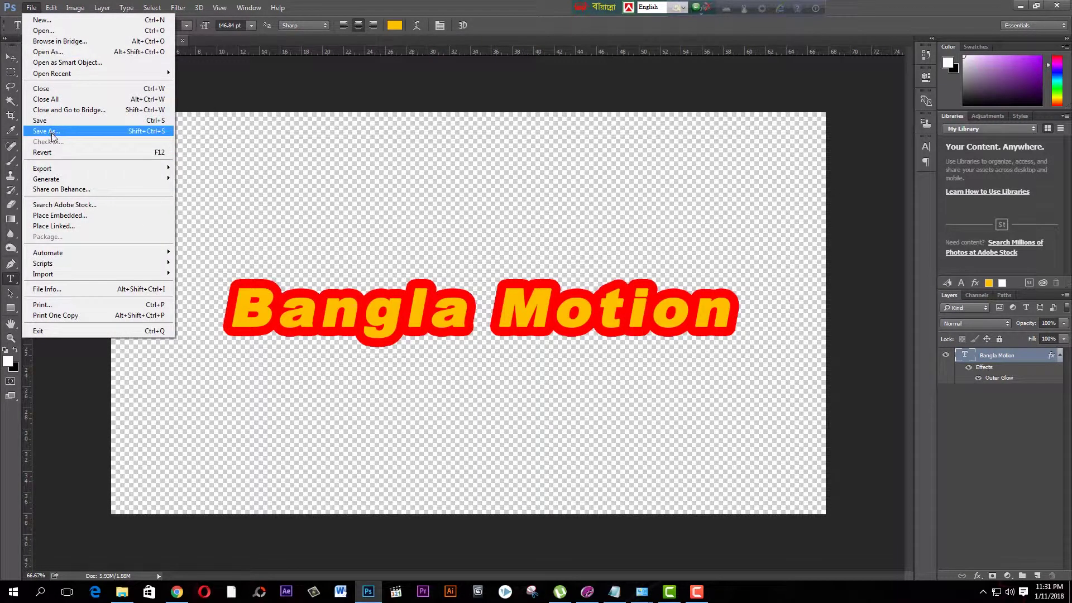
left_click(211, 196)
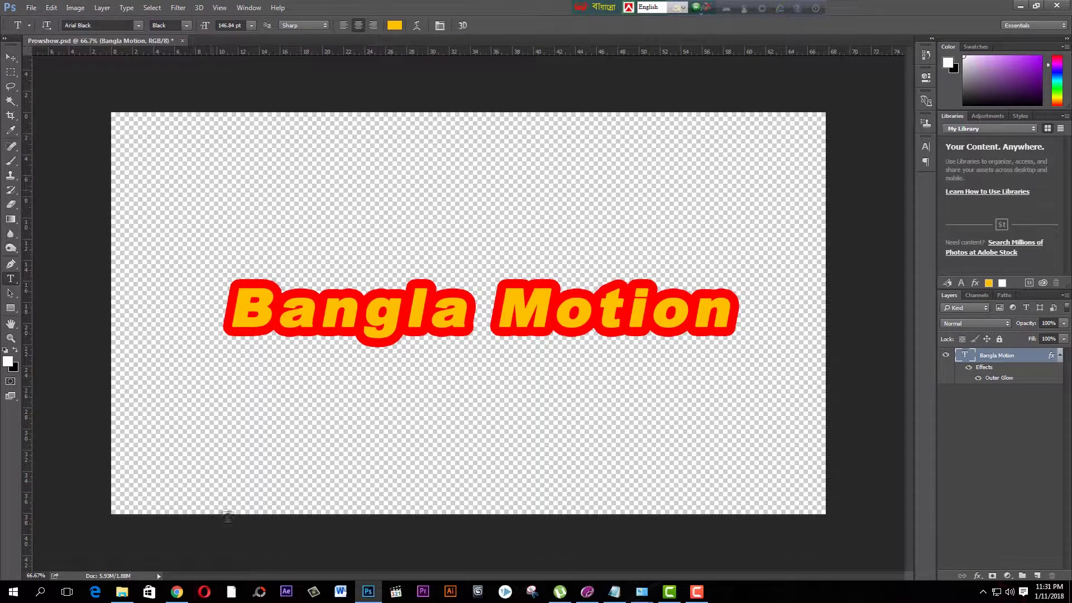
- Switch to ProShow Producer, turn off the upper caption's drop shadow and check its outline colour
left_click(587, 591)
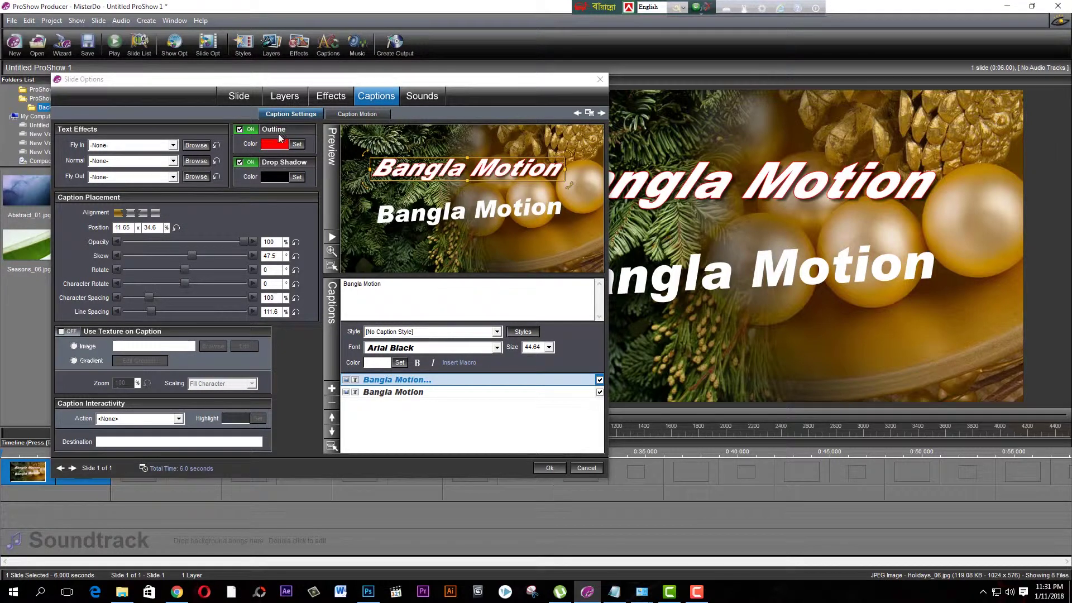
left_click(240, 162)
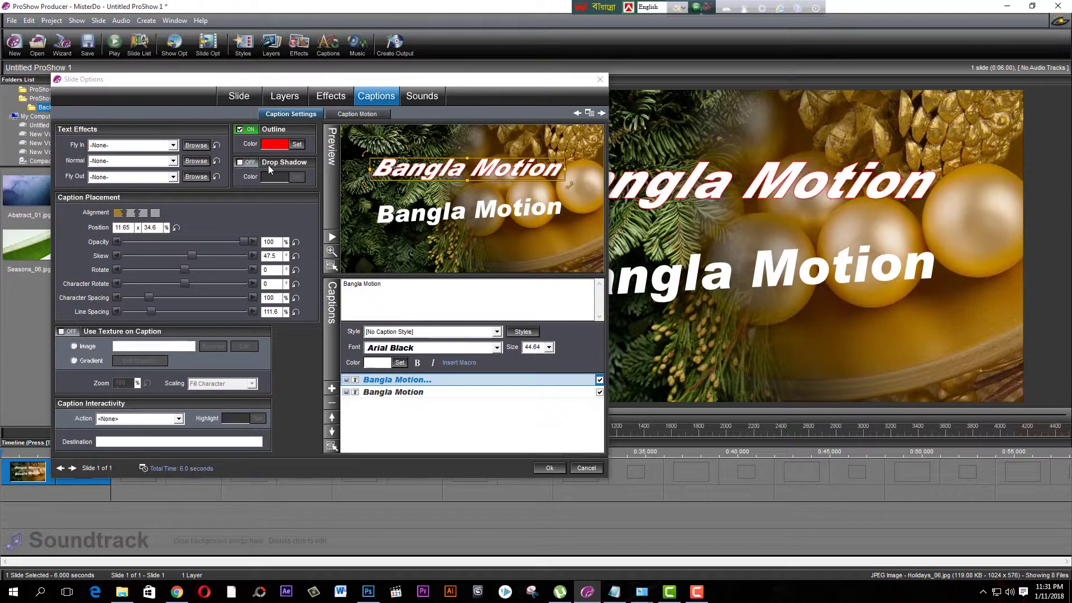
left_click(298, 145)
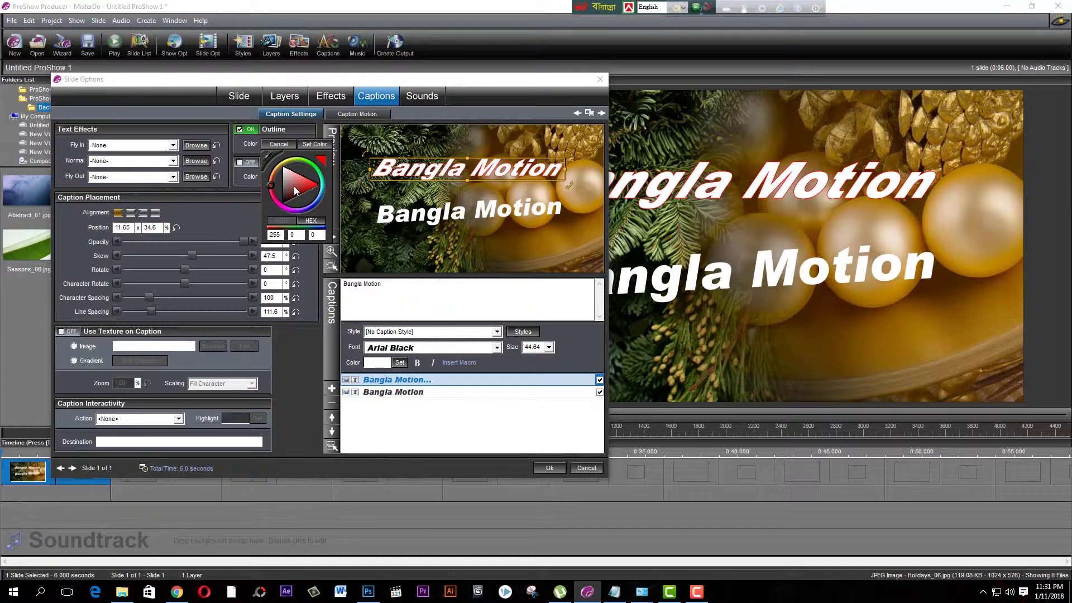
left_click(249, 132)
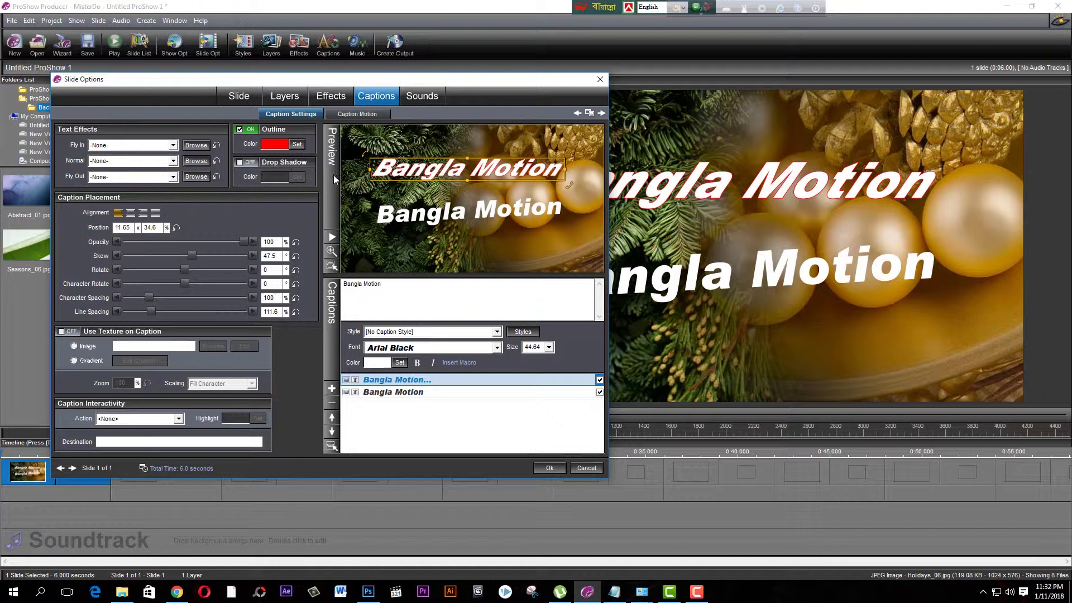
- Turn off the upper caption's outline, turn on its drop shadow and set the shadow colour to red (255, 0, 0)
left_click(239, 130)
left_click(239, 163)
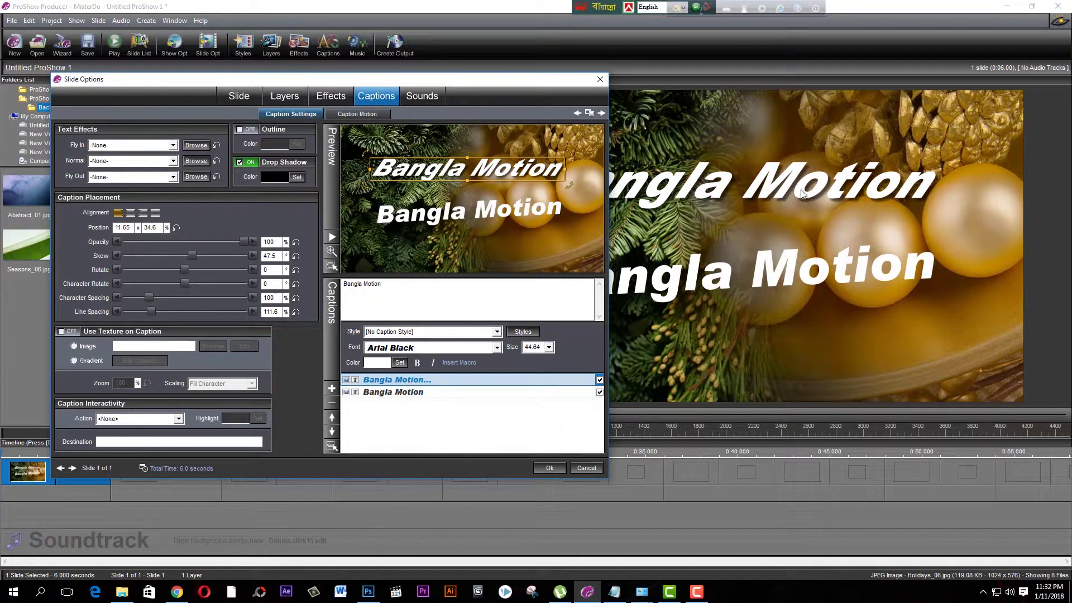
left_click(297, 176)
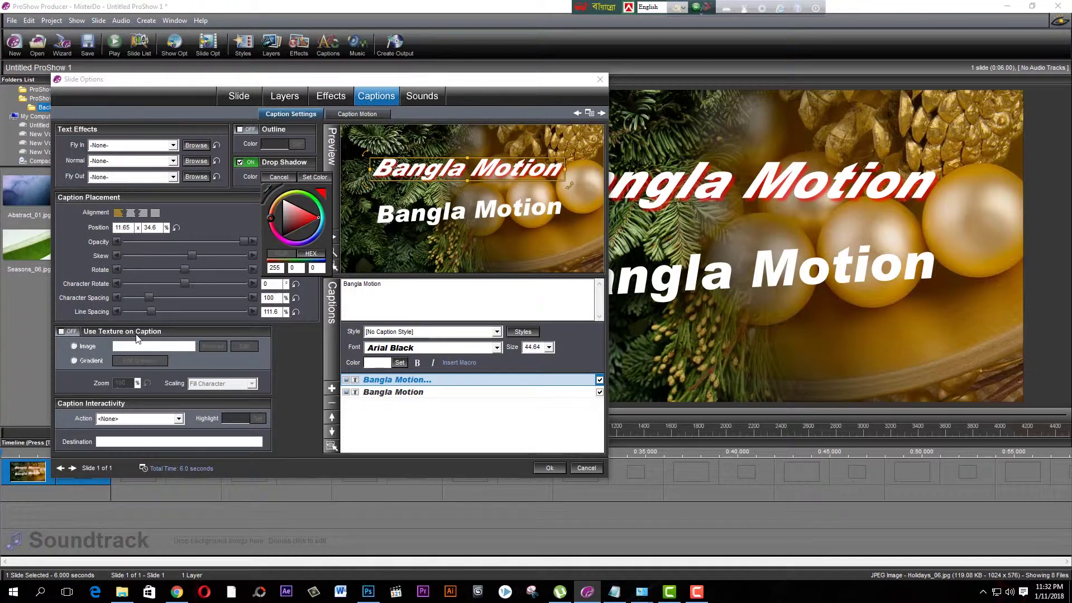
- Enable the texture on the upper caption with a gradient fill and open the gradient for editing
left_click(63, 331)
left_click(62, 331)
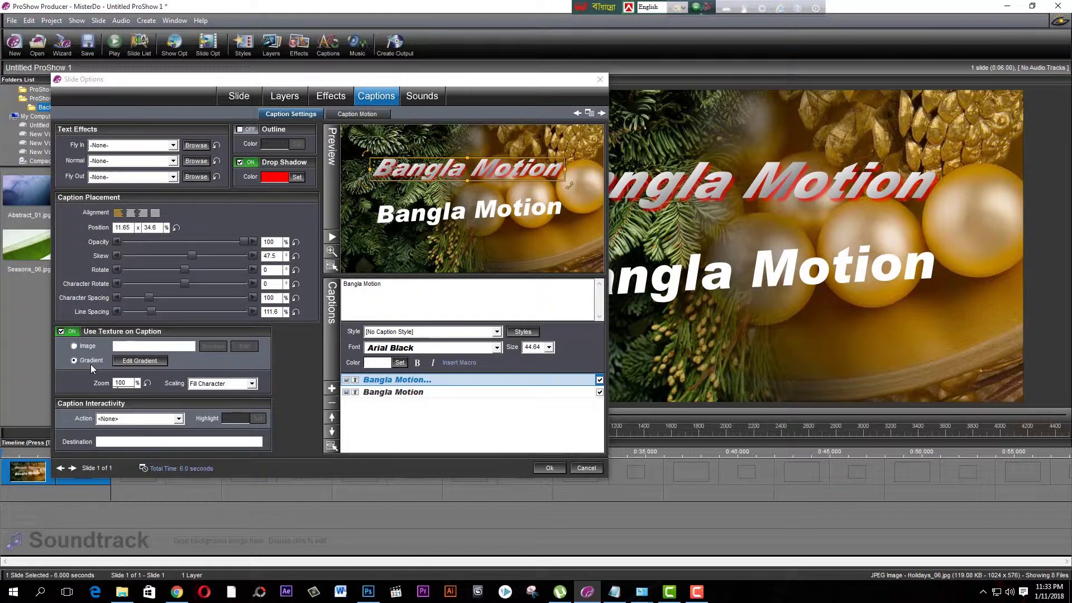
left_click(125, 361)
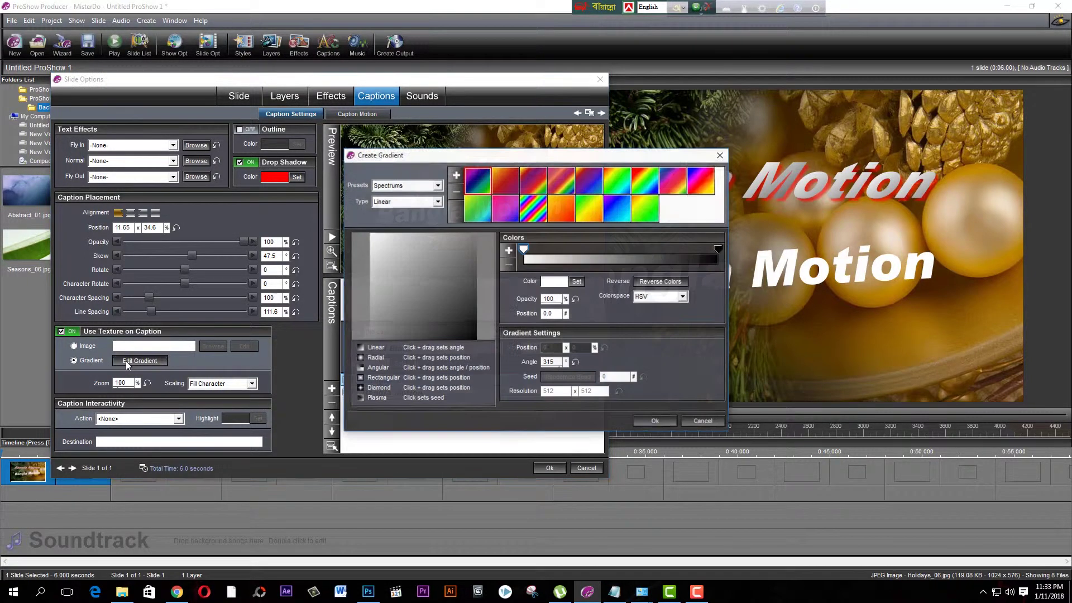
- Try several Spectrums presets, apply the yellow, red and purple one, and move the upper caption to about 12.92 x 34.23%
left_click(570, 189)
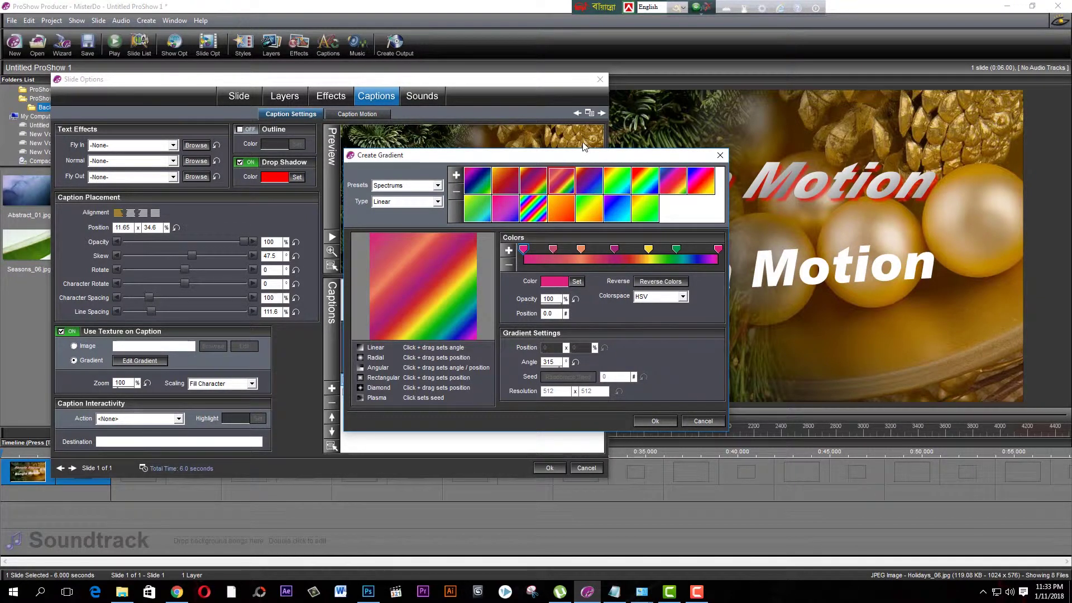
left_click_drag(586, 156, 690, 273)
left_click(639, 329)
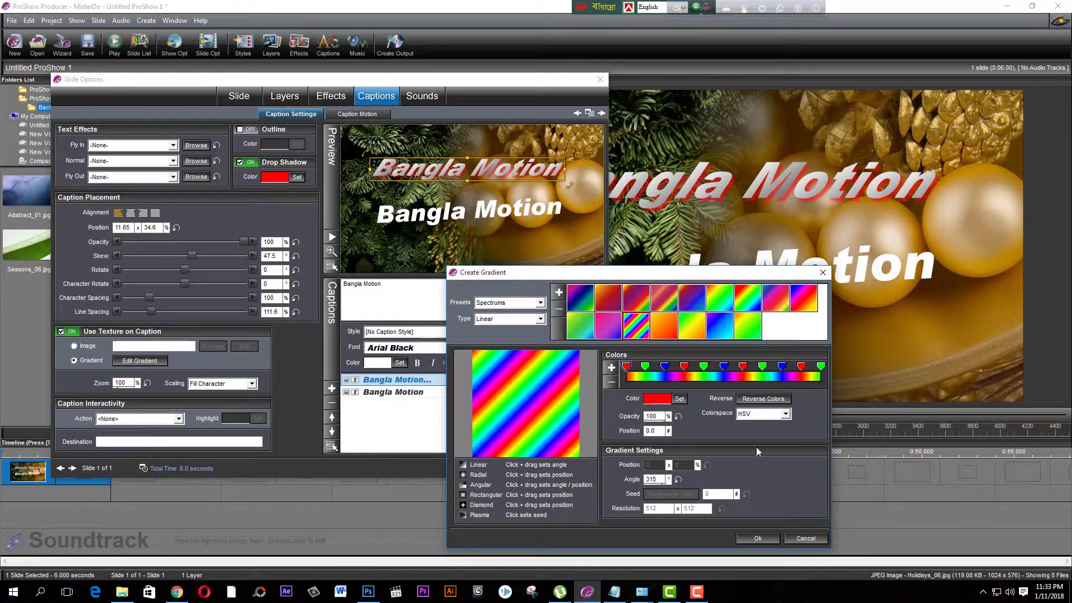
left_click(700, 333)
left_click(646, 306)
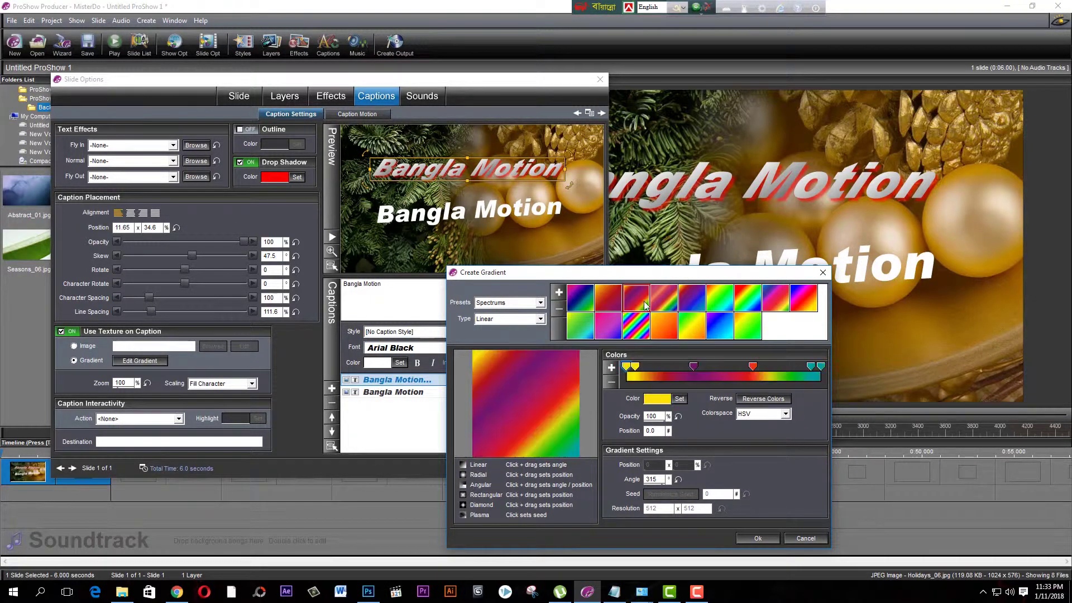
left_click(758, 538)
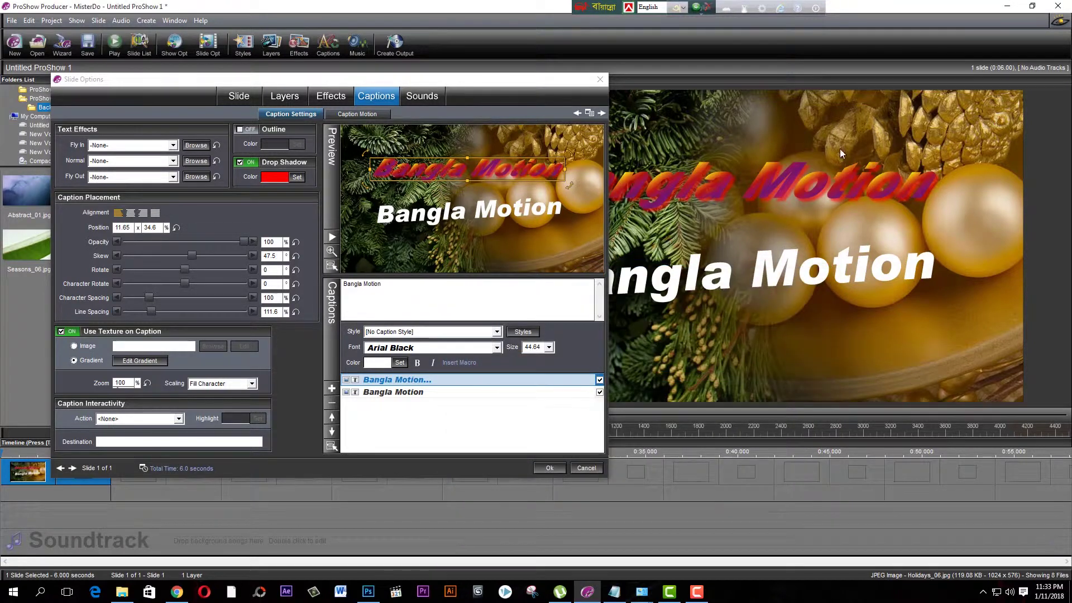
left_click_drag(507, 170, 511, 170)
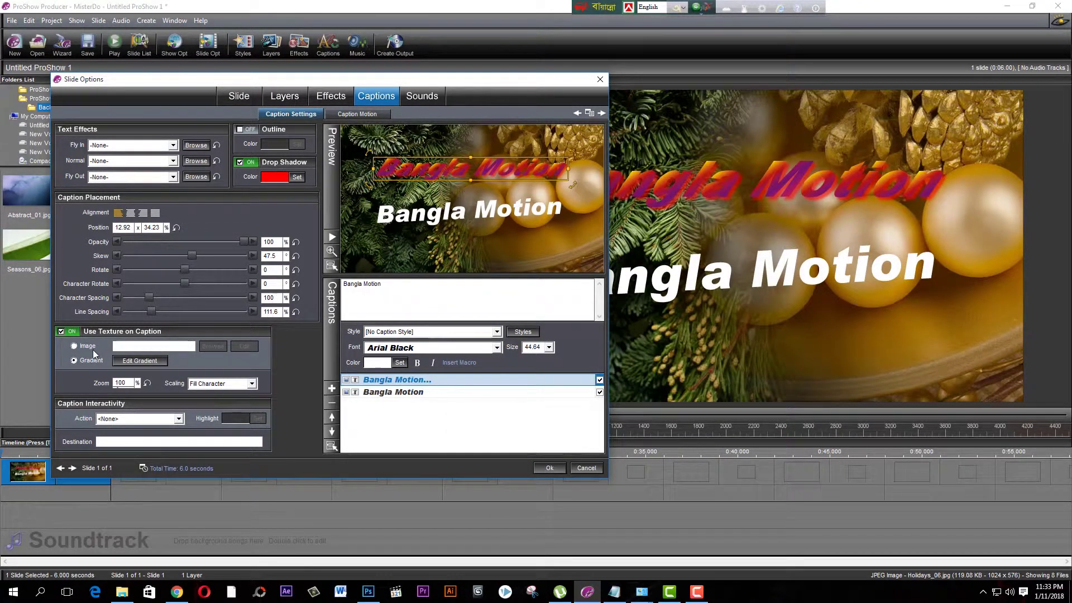
- Change the caption's gradient to the green, yellow and orange Spectrums preset and set its middle colour stop to blue (0, 78, 255)
left_click(140, 361)
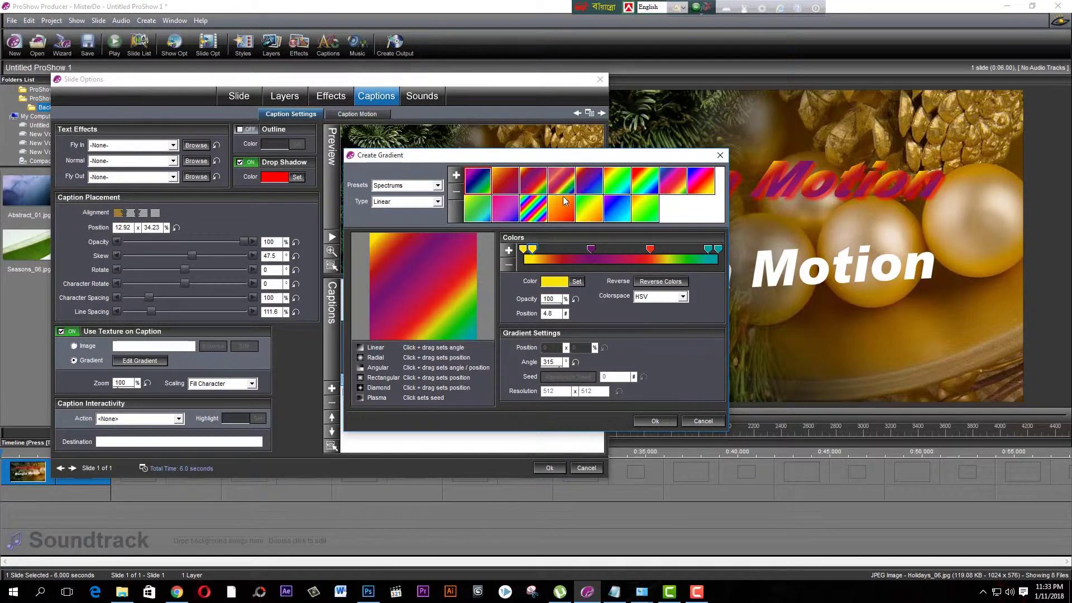
left_click(596, 212)
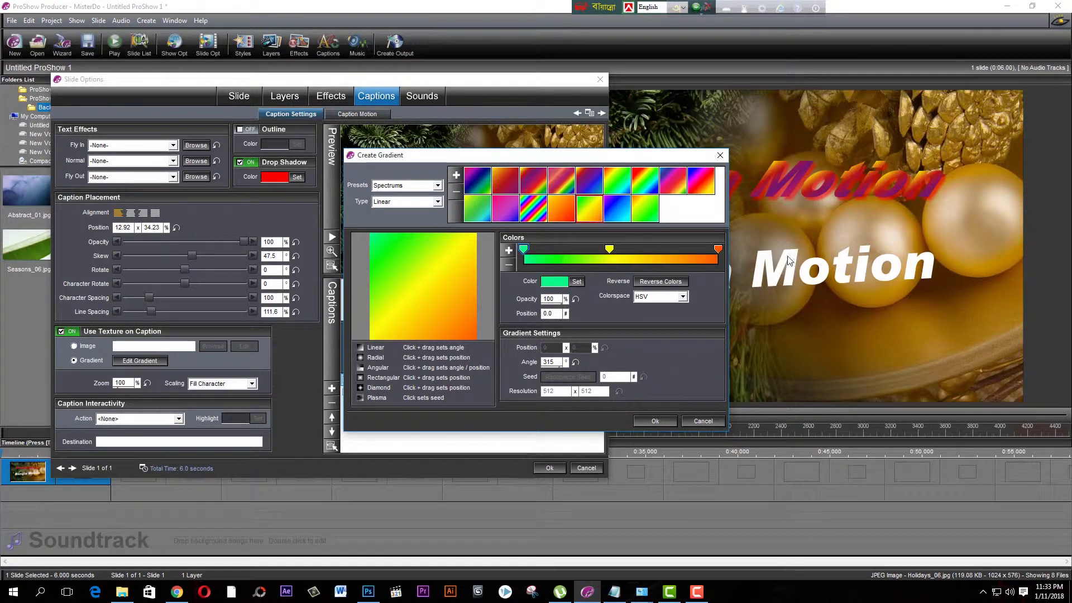
left_click_drag(580, 159, 364, 231)
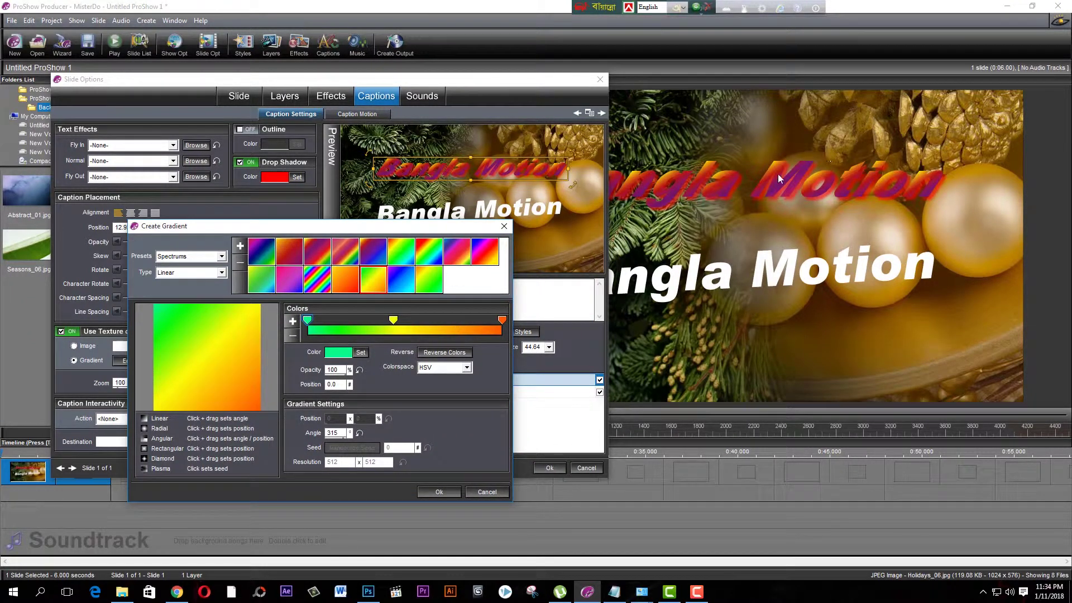
left_click(393, 320)
left_click(362, 352)
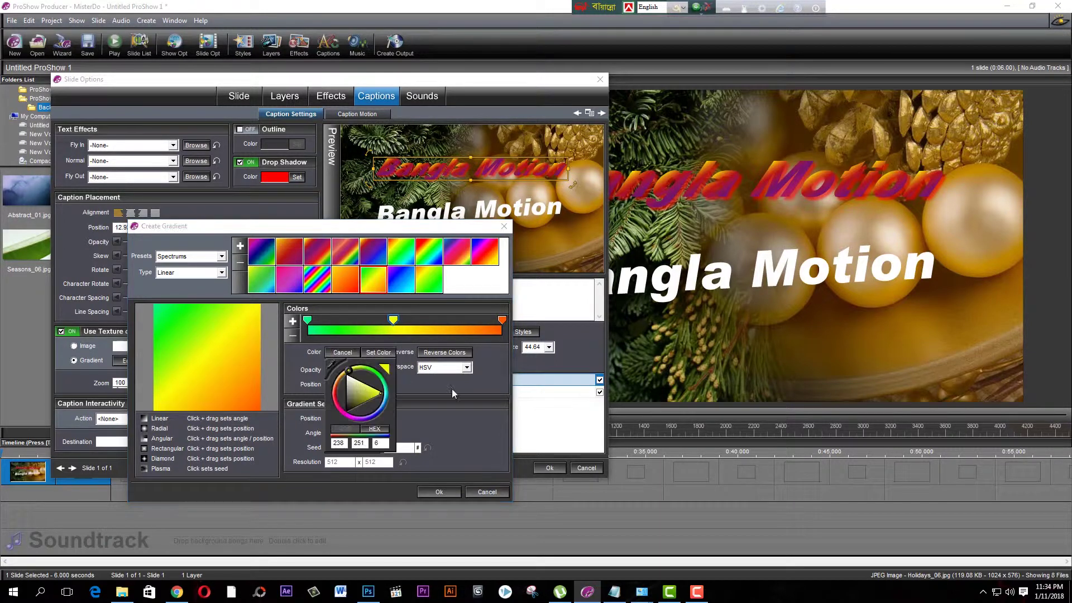
left_click(380, 412)
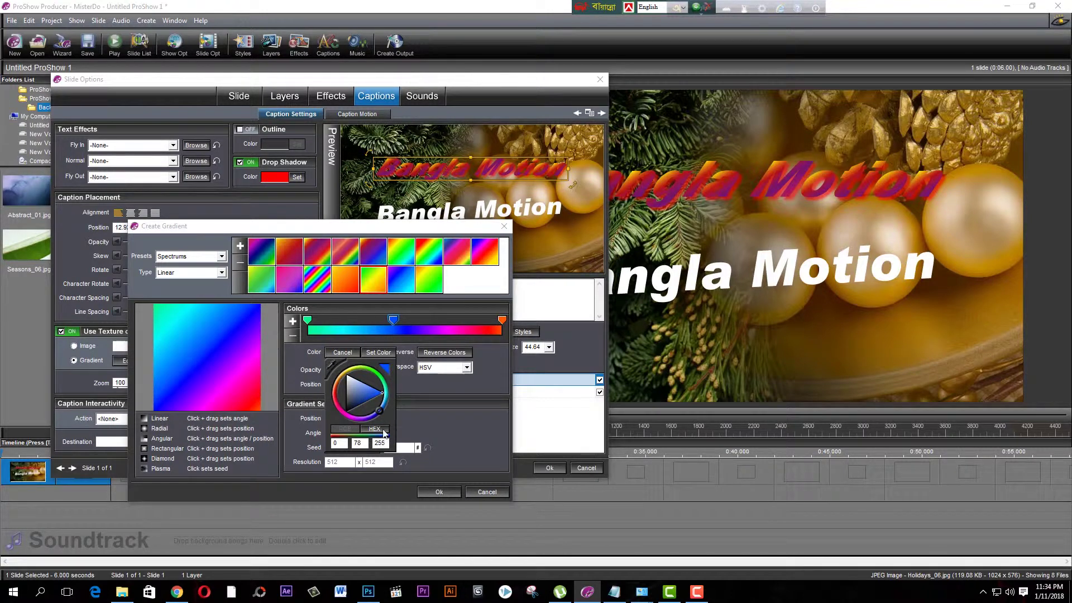
- Set the gradient's end colour stop to red (255, 0, 0)
left_click(502, 322)
left_click(502, 322)
left_click(360, 353)
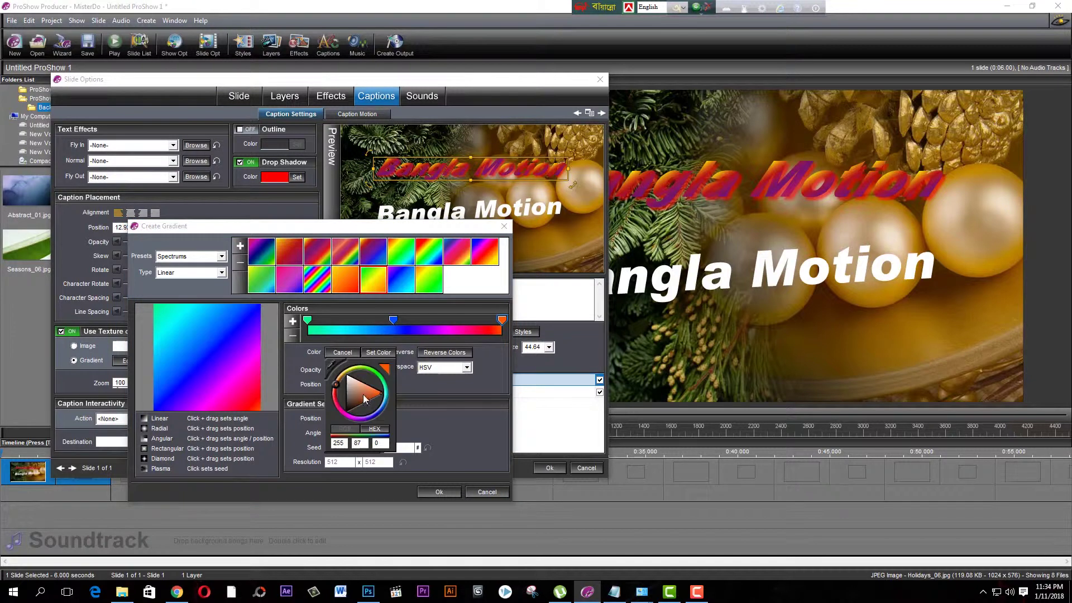
left_click(338, 404)
left_click_drag(337, 405, 334, 393)
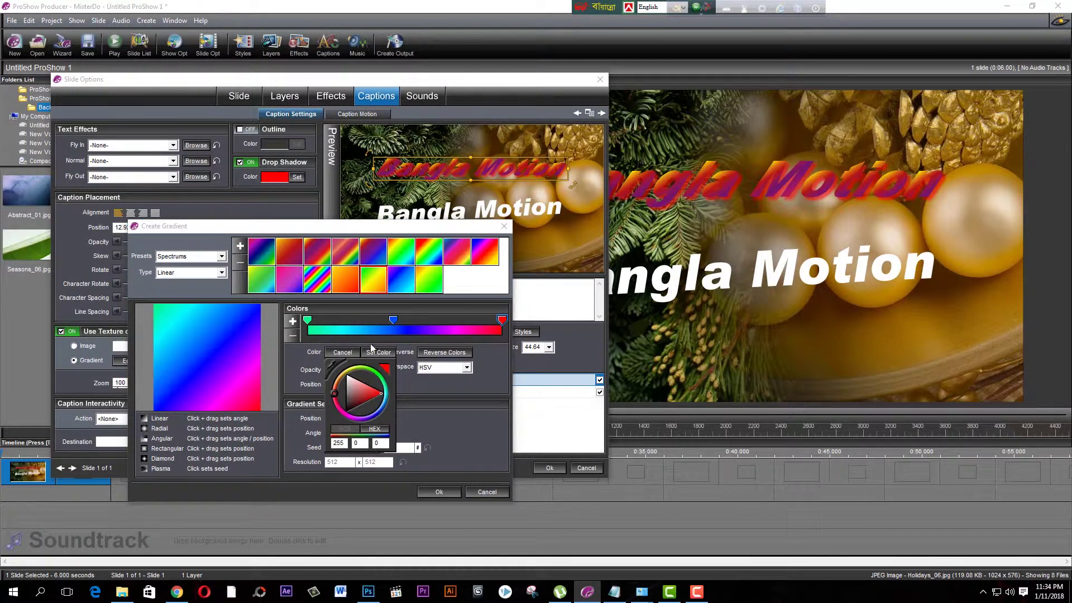
- Set the gradient's start colour stop to yellow (255, 202, 0) and apply the gradient to the caption
left_click(308, 319)
left_click(308, 319)
left_click(360, 352)
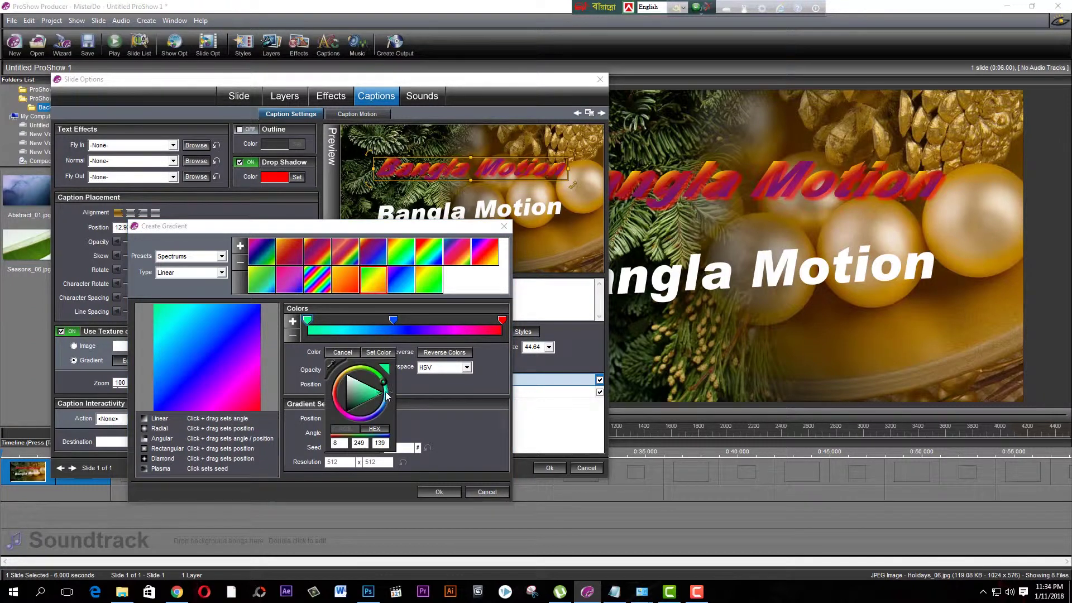
mouse_move(383, 385)
left_mouse_down()
mouse_move(353, 368)
mouse_move(392, 394)
mouse_move(342, 374)
left_mouse_up()
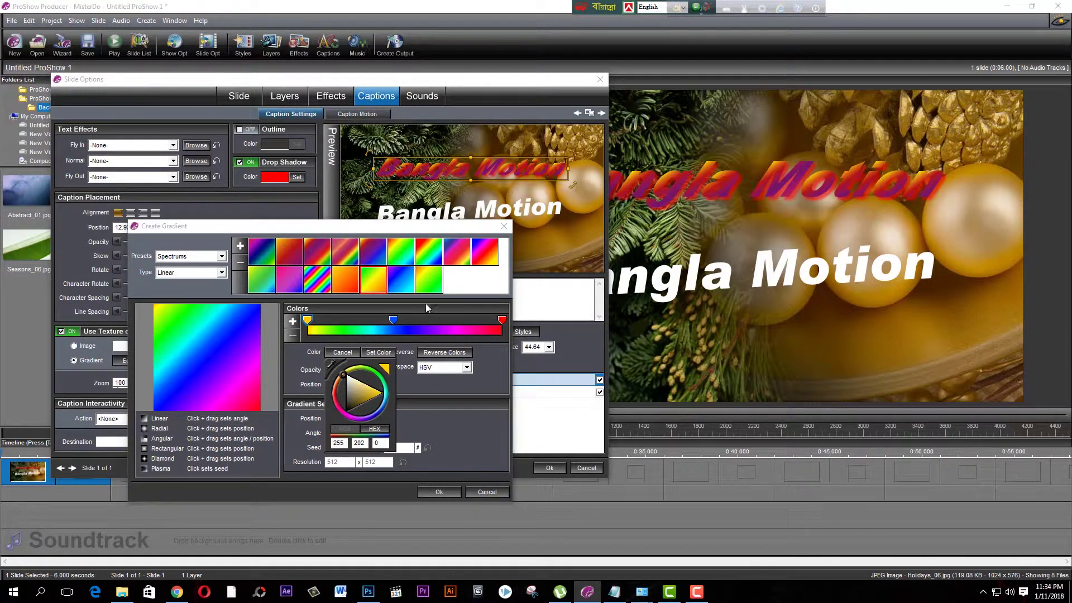
left_click(461, 412)
left_click(438, 491)
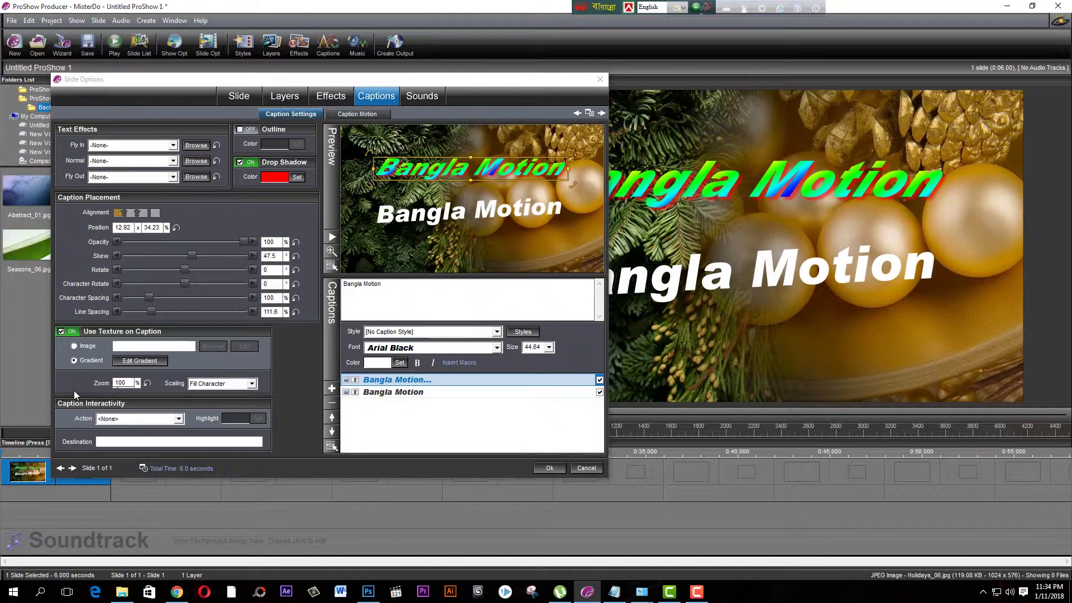
- Switch the upper caption's texture to an image and load 1200x630bb.jpg from the ProShow Producer folder
left_click(75, 345)
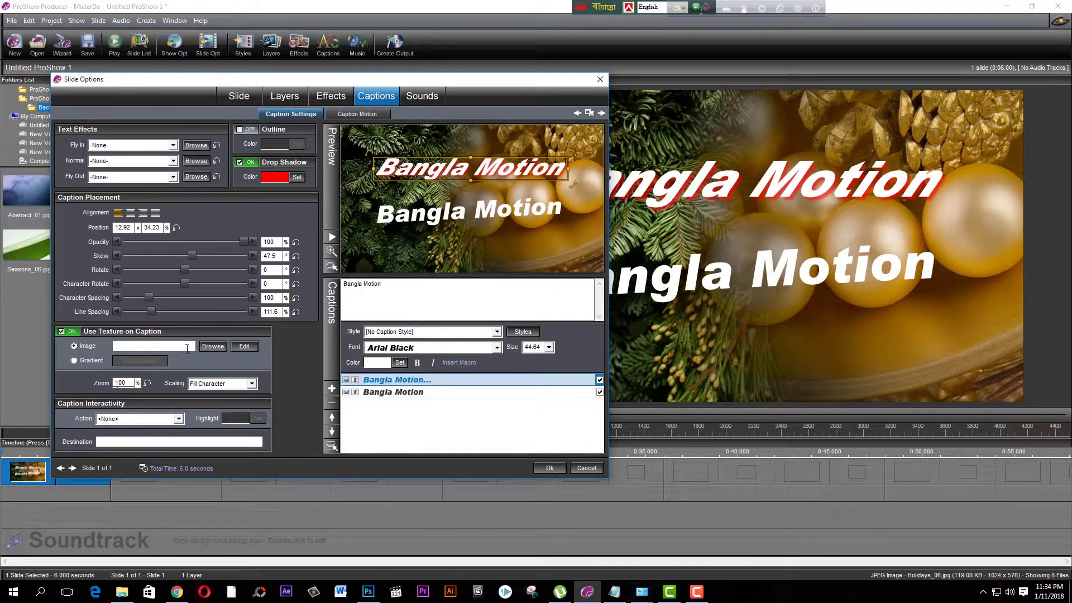
left_click(206, 347)
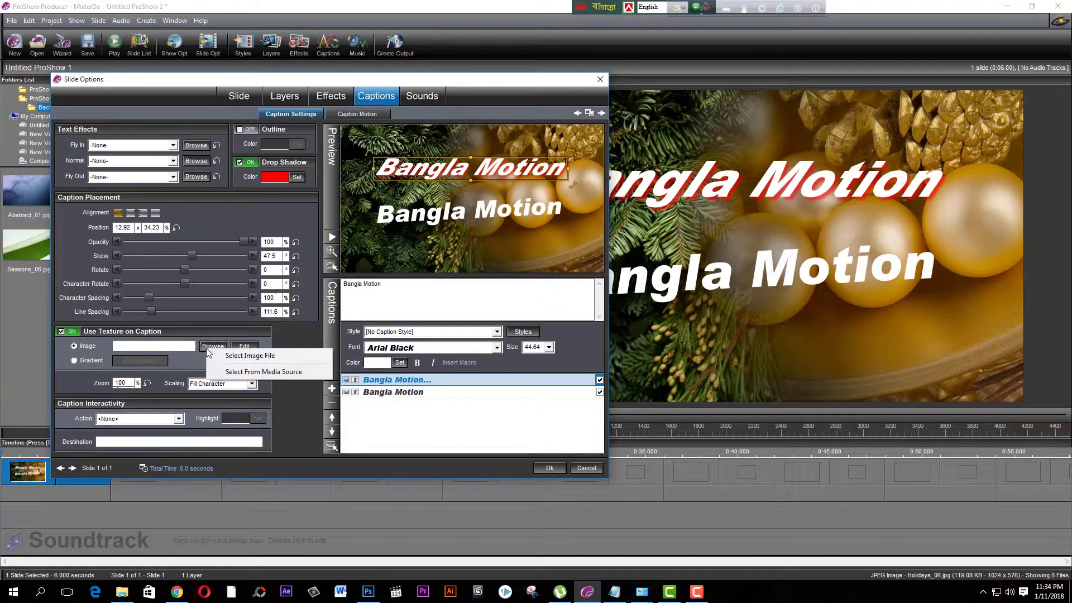
left_click(204, 348)
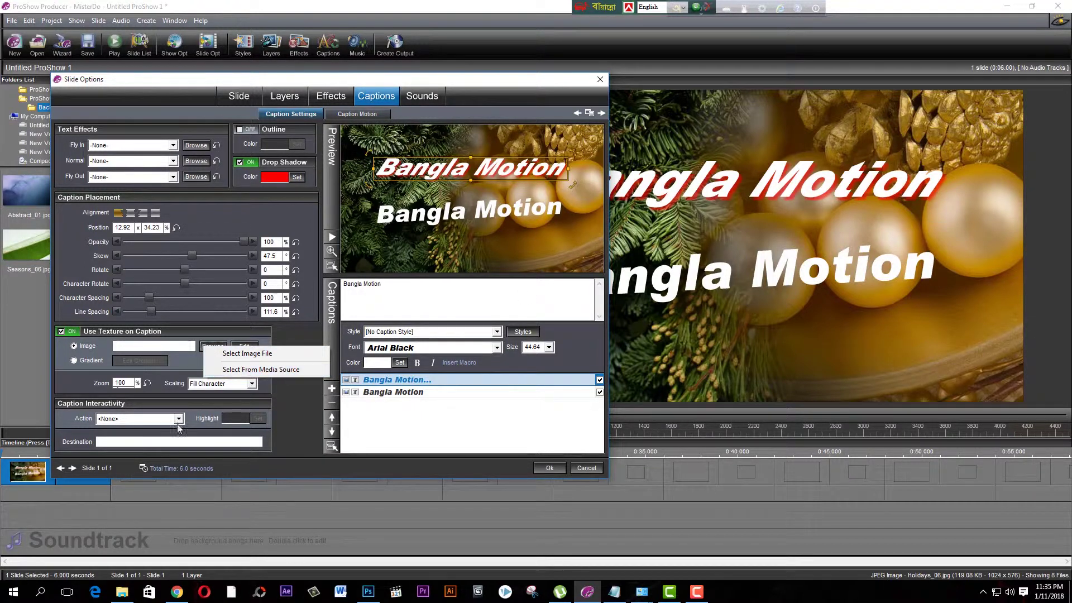
left_click(244, 352)
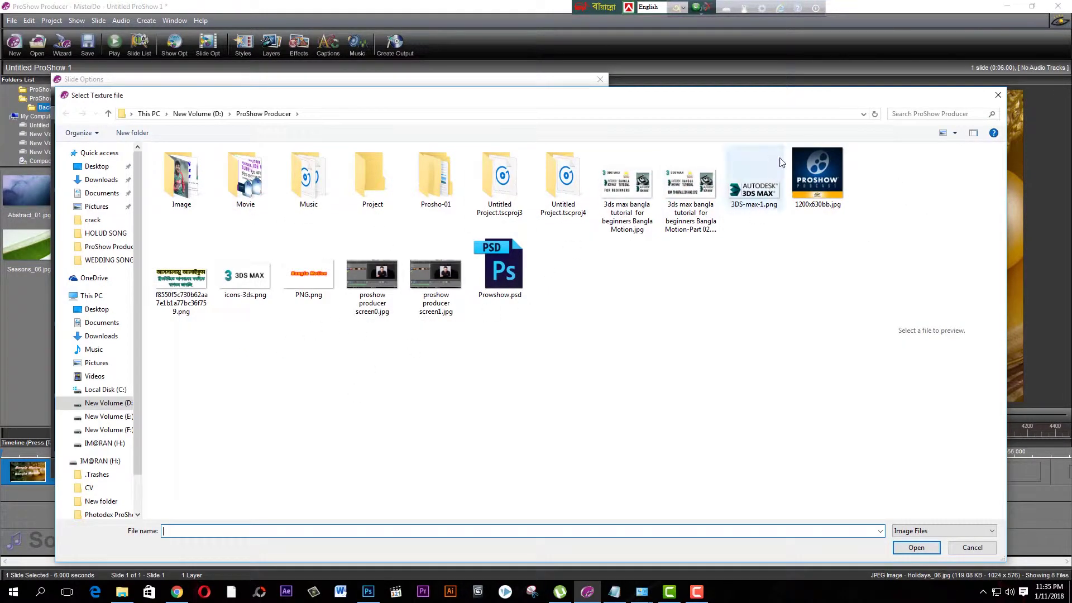
left_click(815, 172)
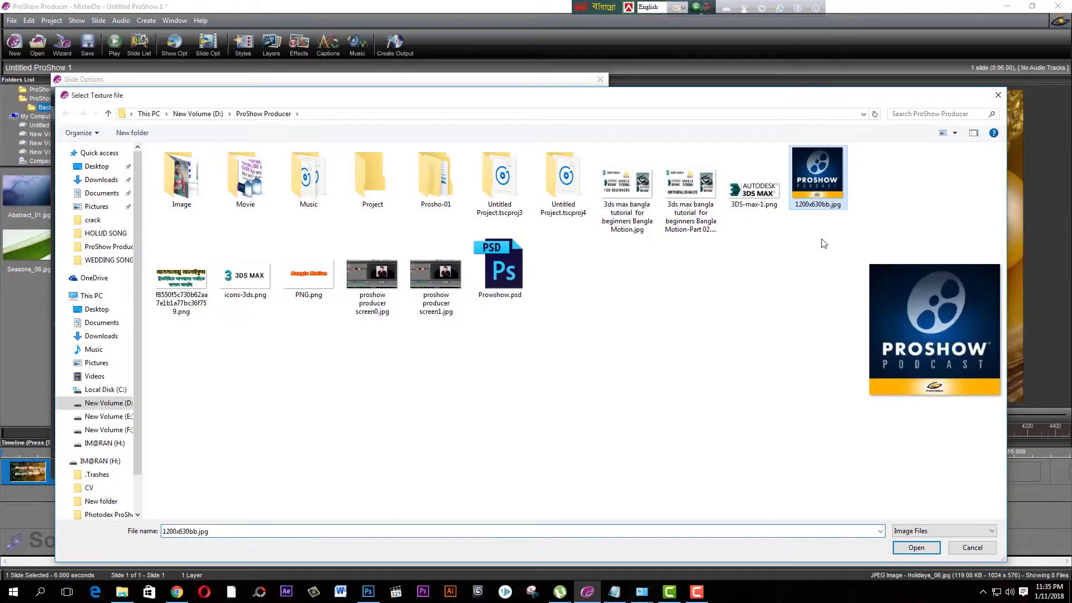
left_click(916, 547)
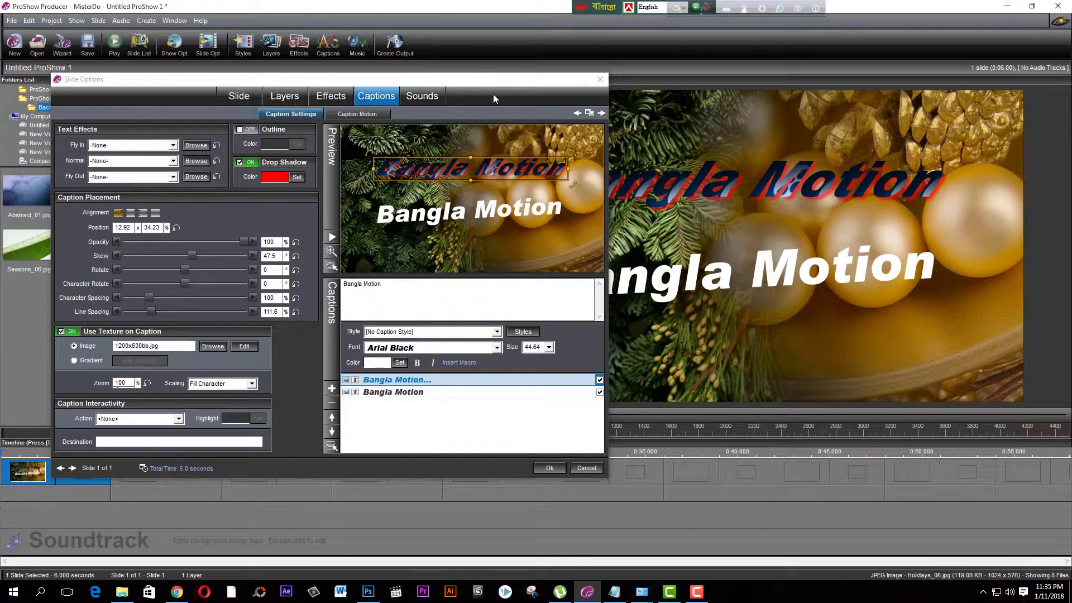
- Replace the upper caption's texture with Abstract_04.jpg from the ProShow Producer 9.0 built-in Backgrounds folder and accept the slide options
left_click_drag(474, 79, 397, 79)
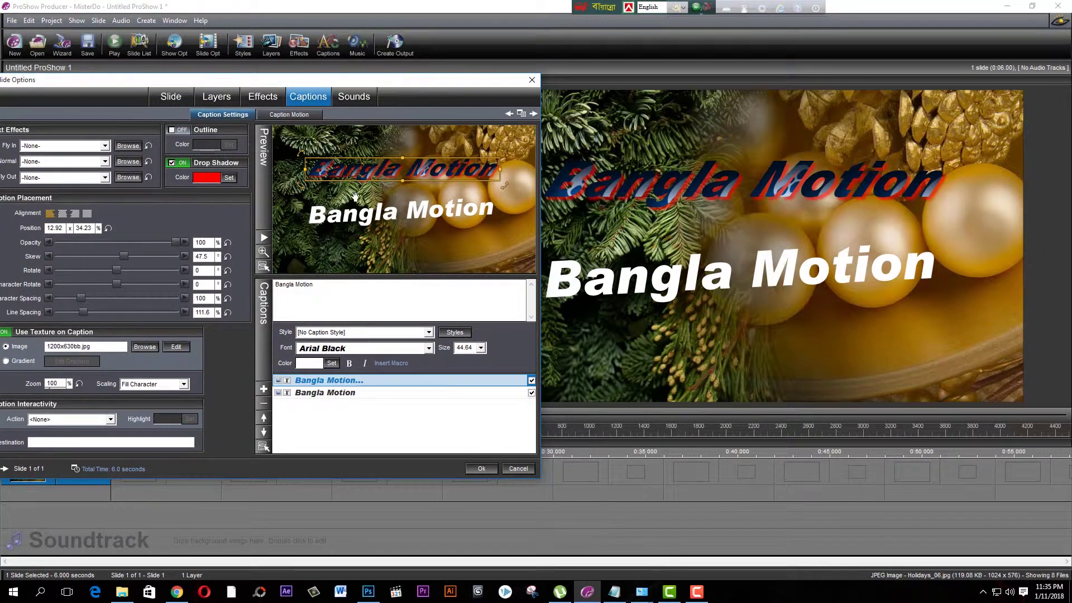
left_click_drag(256, 82, 302, 83)
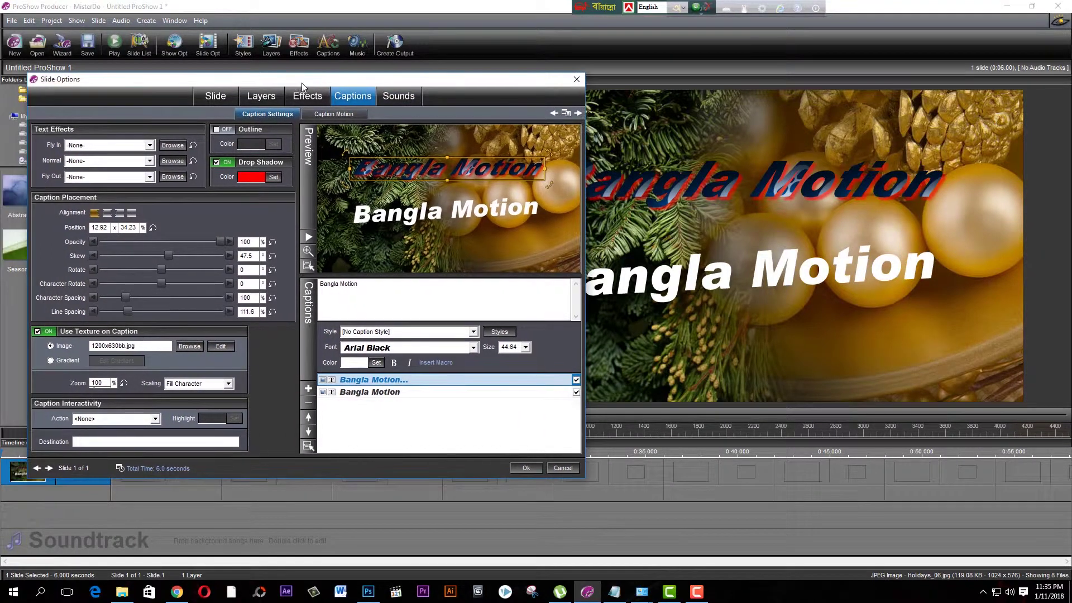
left_click(188, 346)
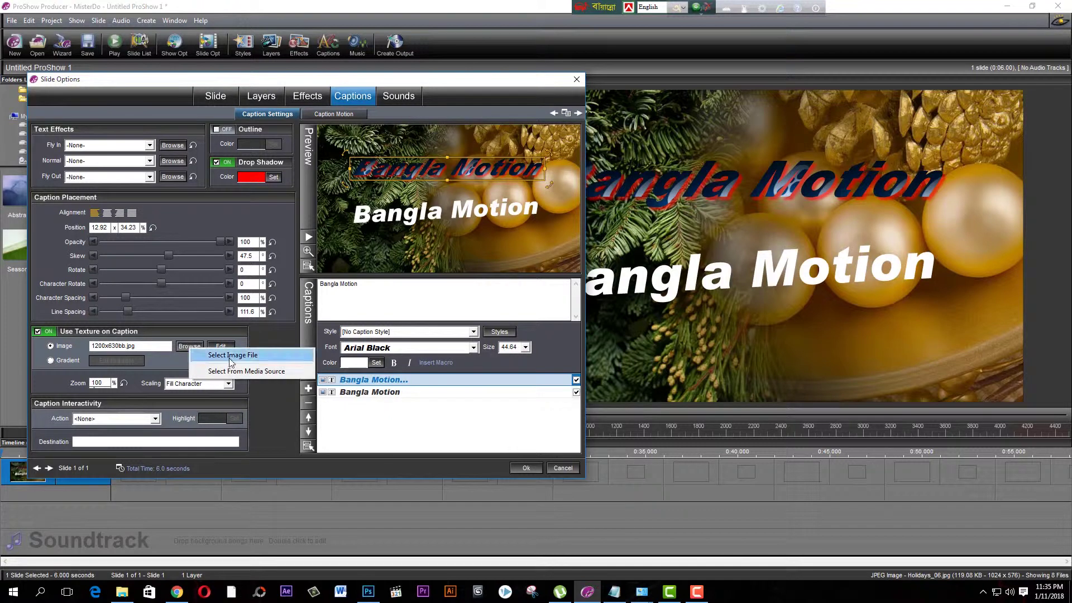
left_click(234, 371)
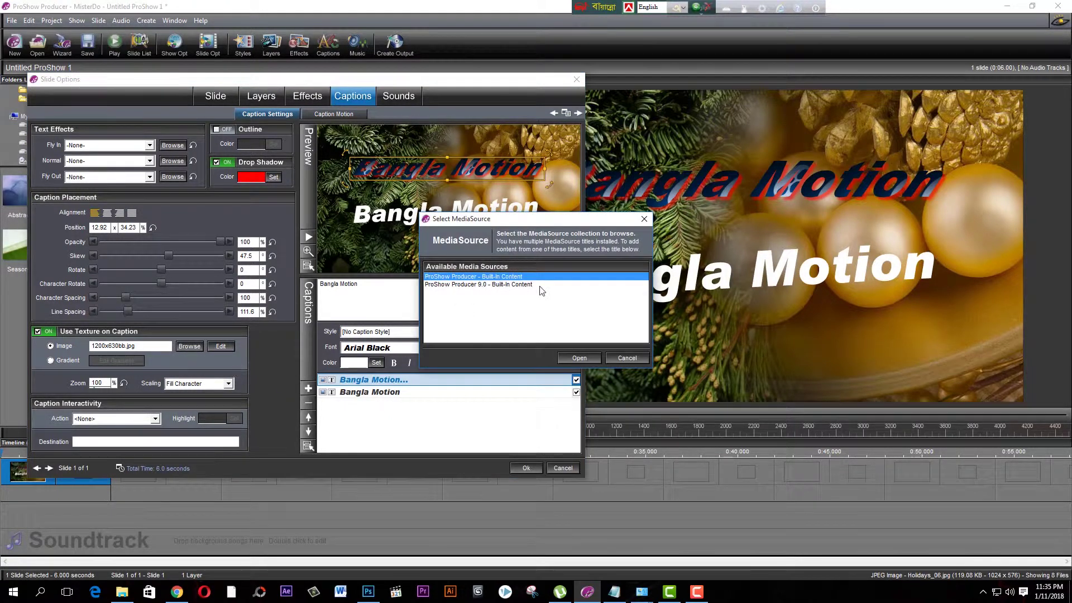
double_click(508, 285)
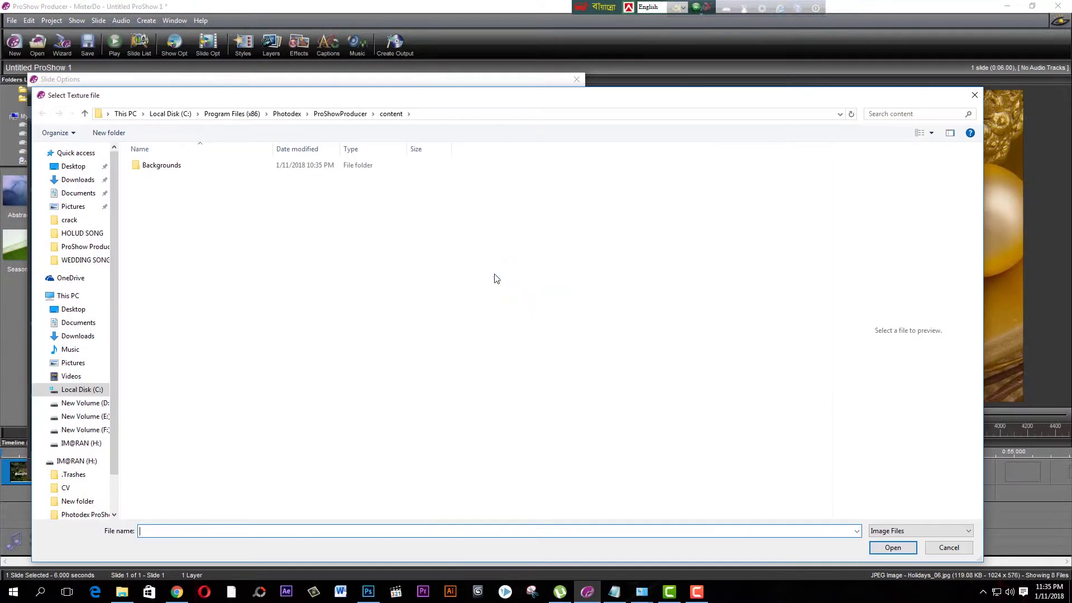
double_click(163, 166)
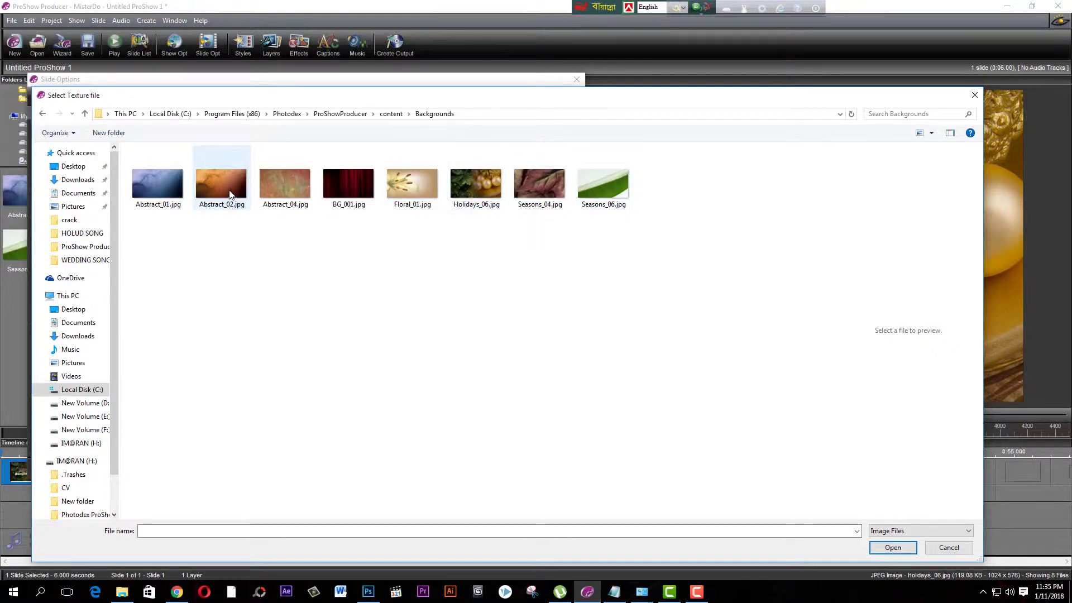
left_click(283, 189)
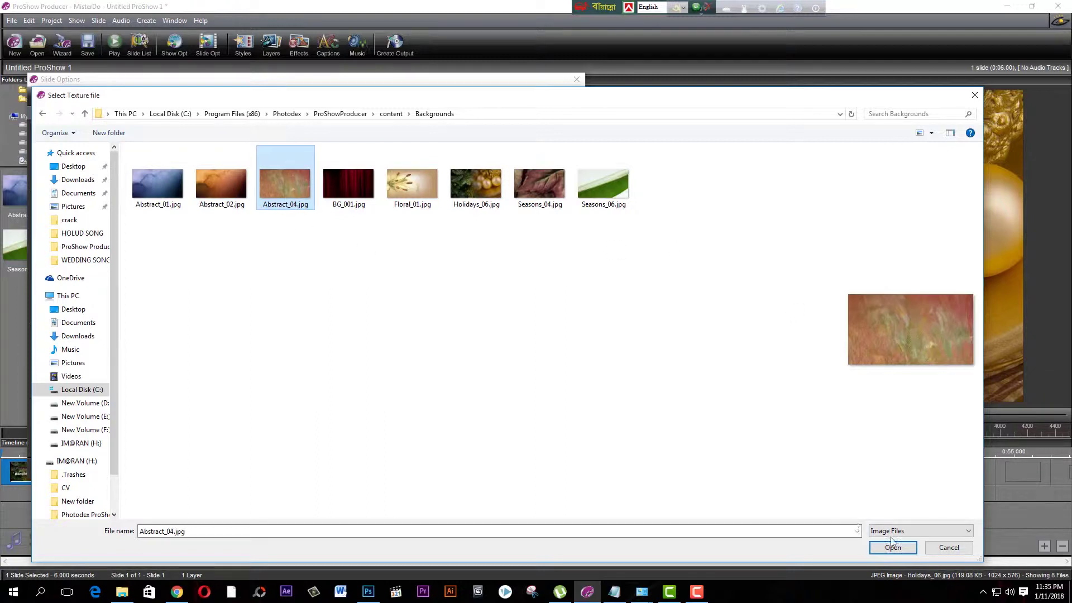
left_click(892, 547)
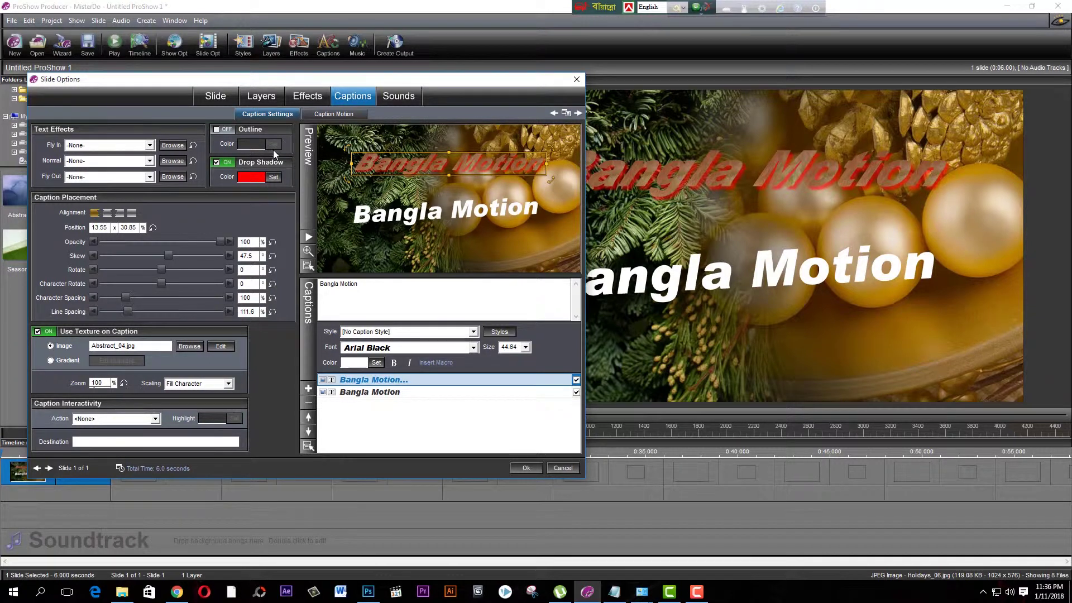
left_click(526, 468)
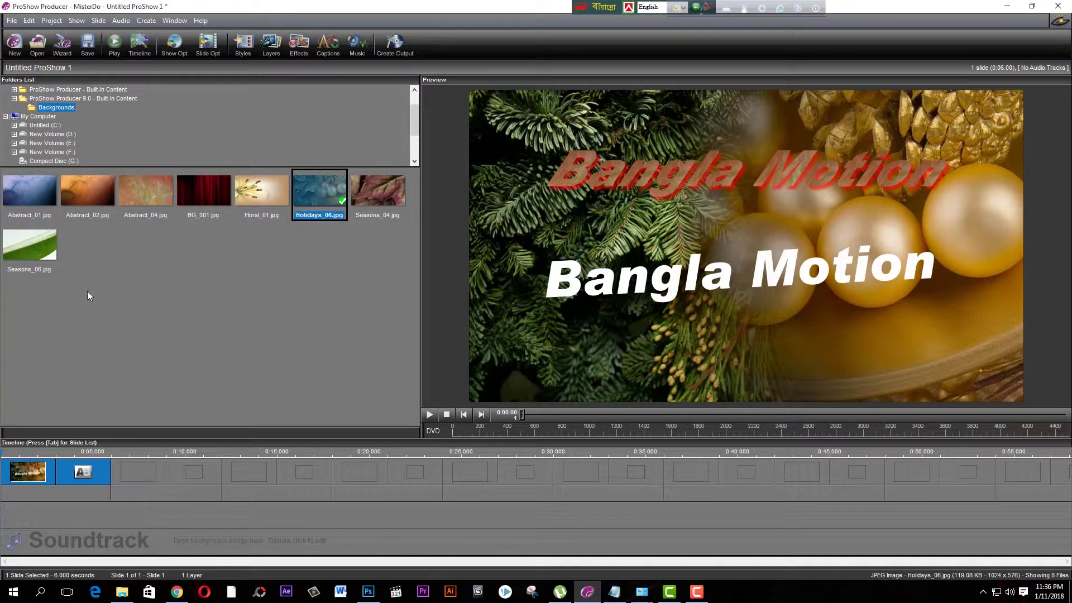
- Add Abstract_02.jpg to the timeline as the second slide and open its motion effects settings
left_click_drag(84, 199, 145, 483)
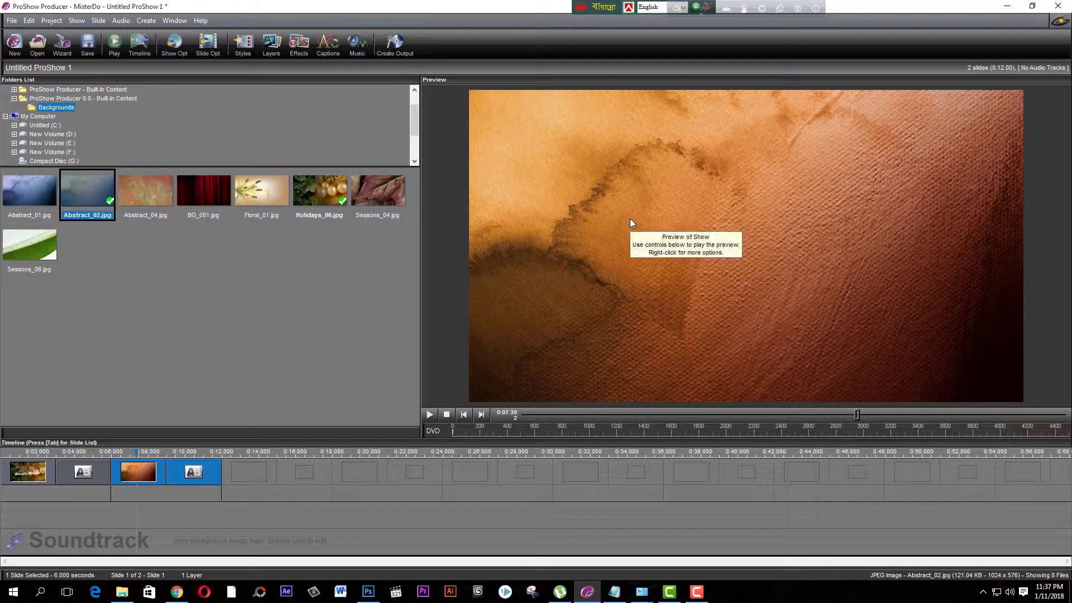
double_click(149, 474)
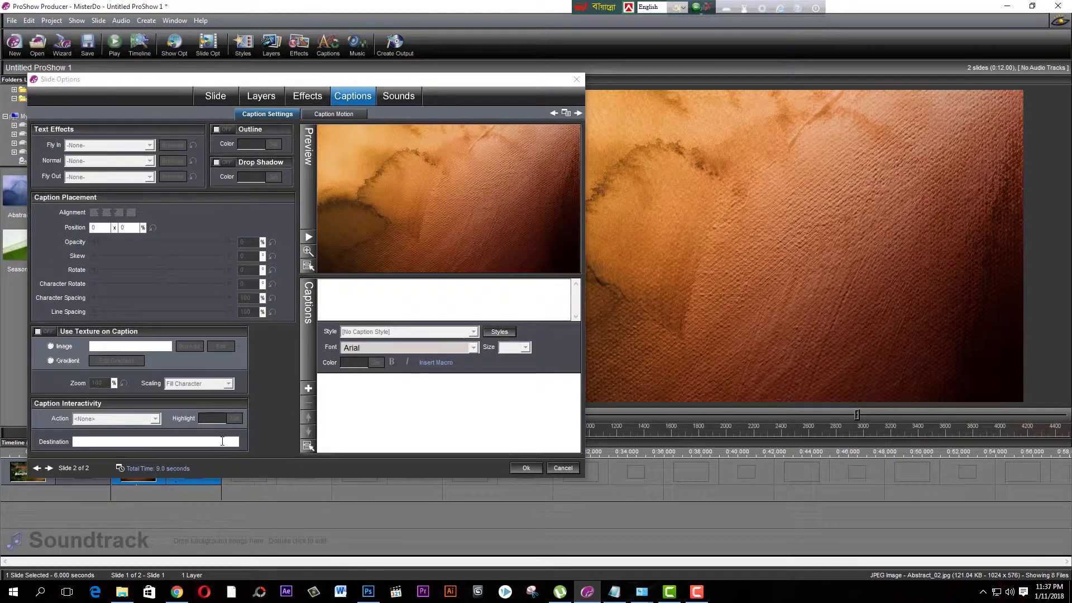
left_click(308, 99)
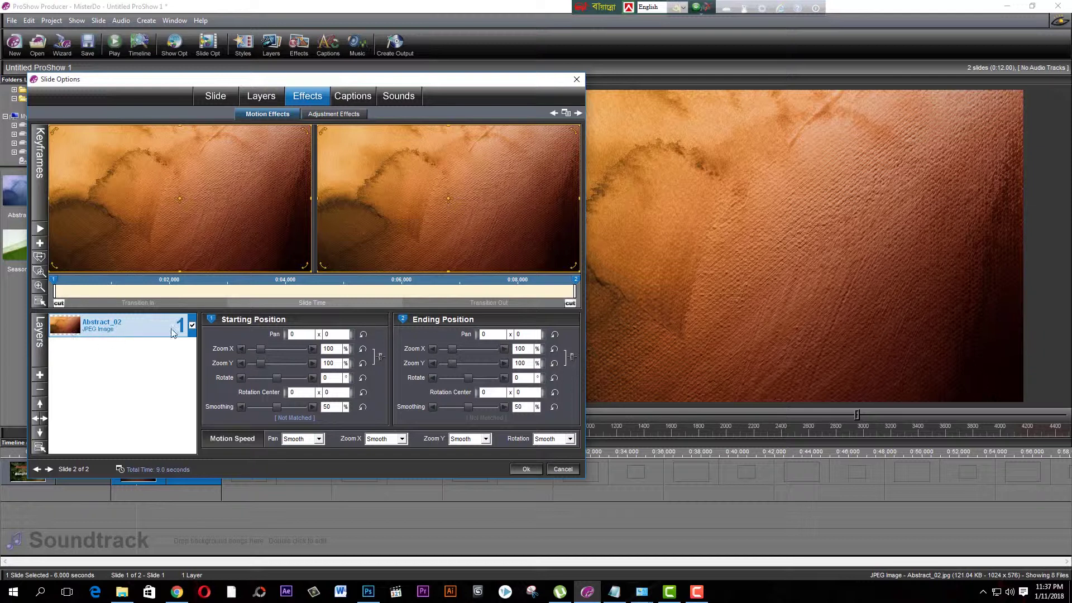
left_click(66, 590)
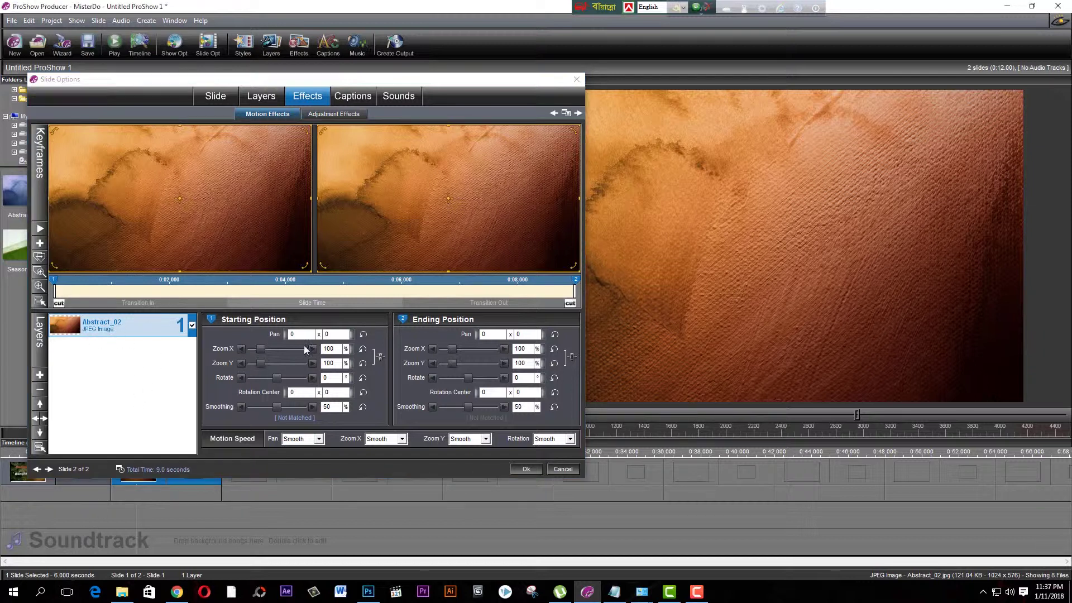
right_click(102, 368)
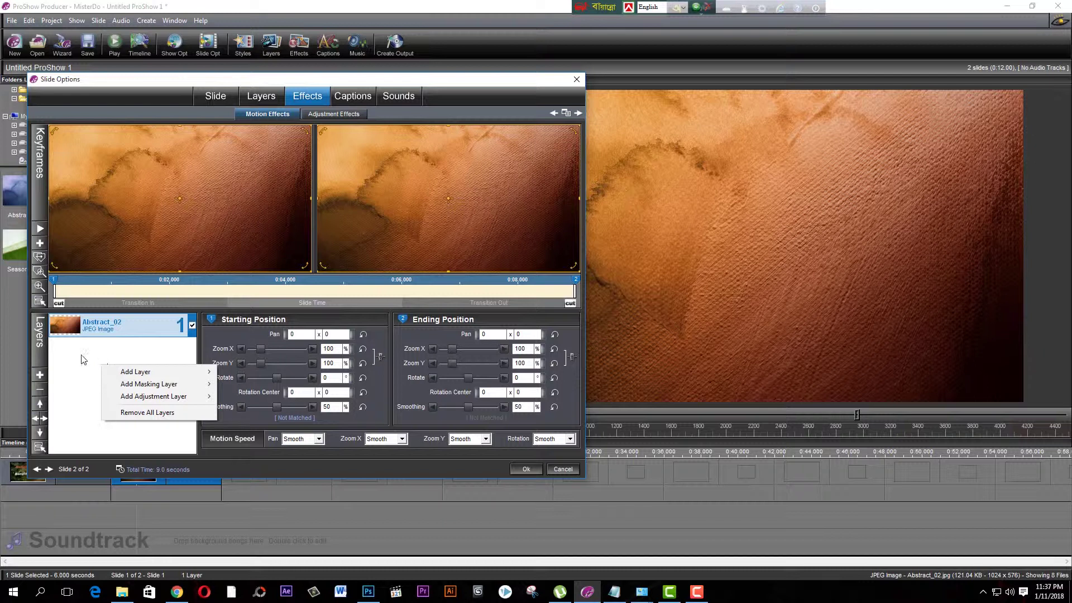
left_click(82, 359)
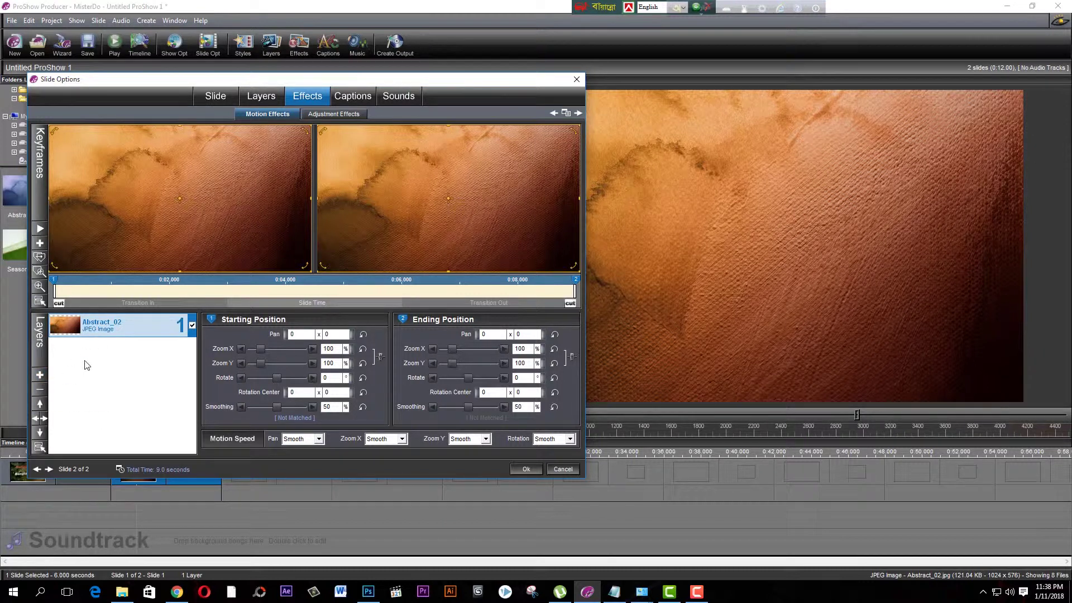
left_click(41, 374)
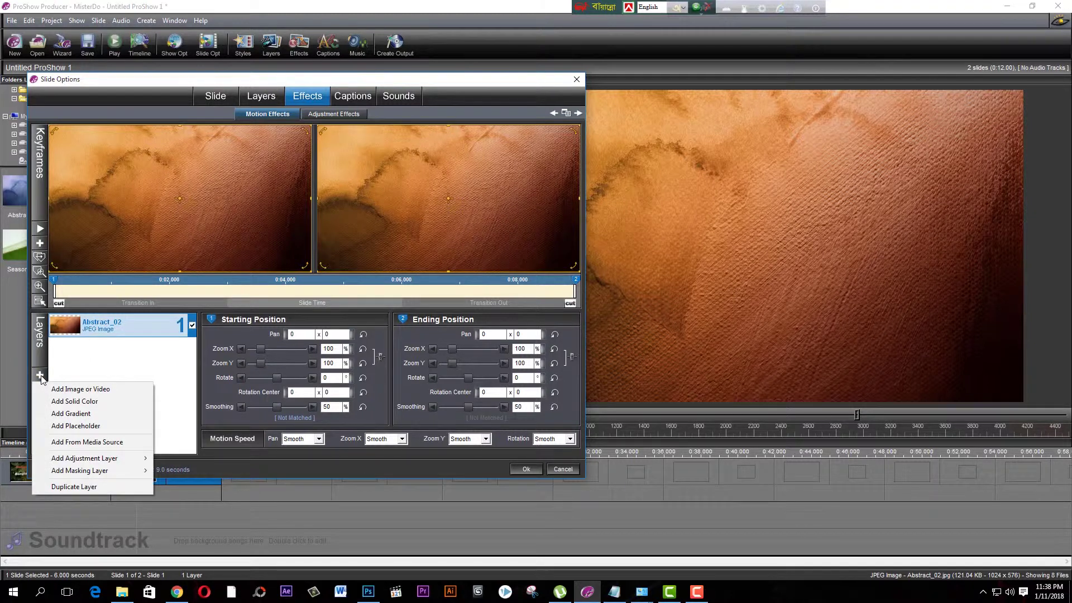
left_click(129, 367)
- Start adding an image or video layer above the Abstract_02 background on the second slide
right_click(129, 366)
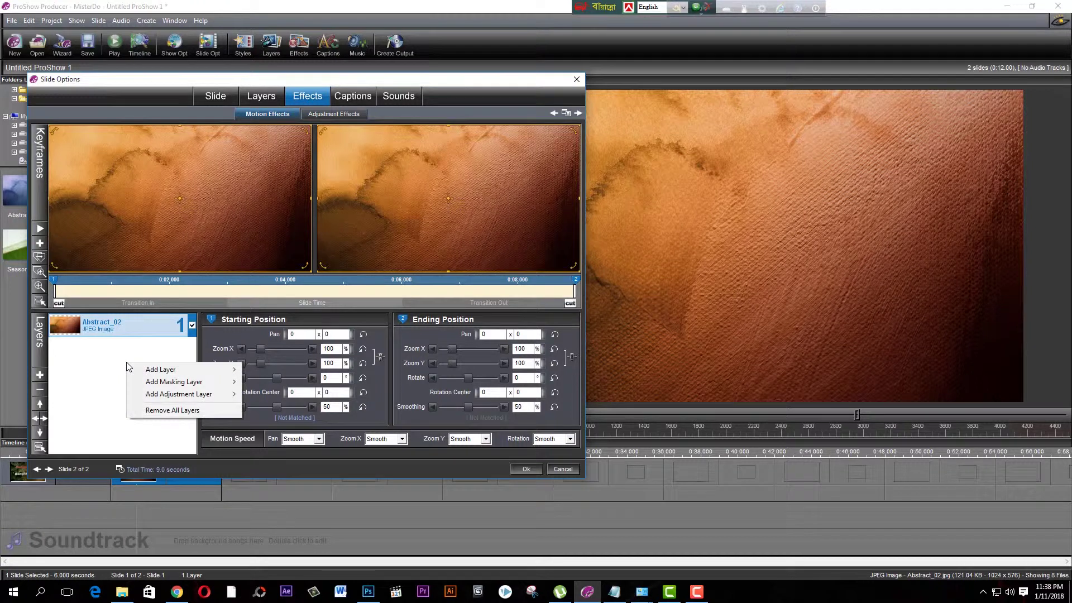
mouse_move(152, 373)
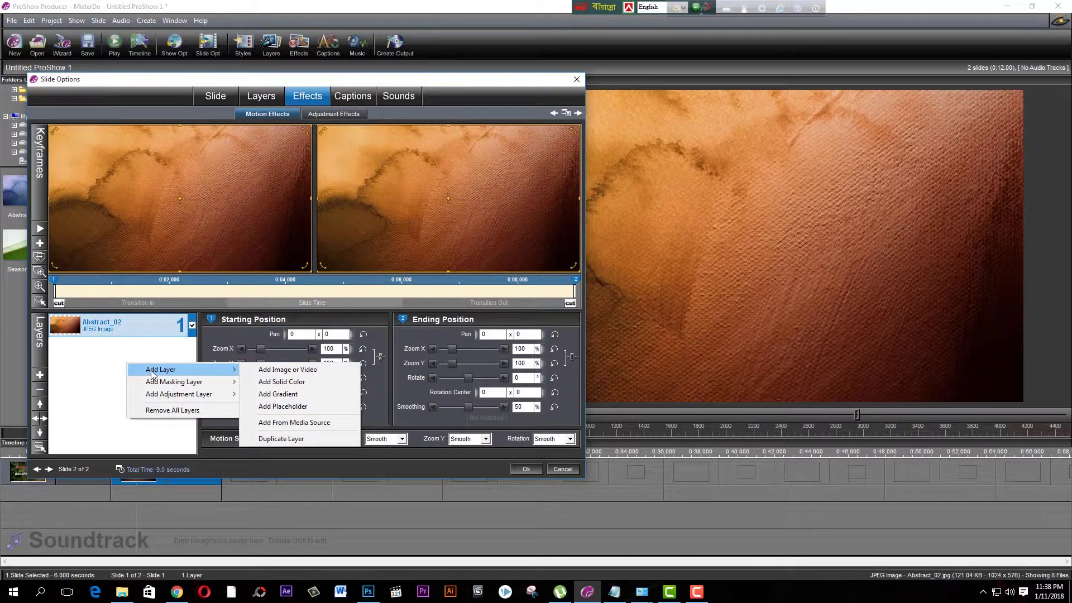
left_click(291, 374)
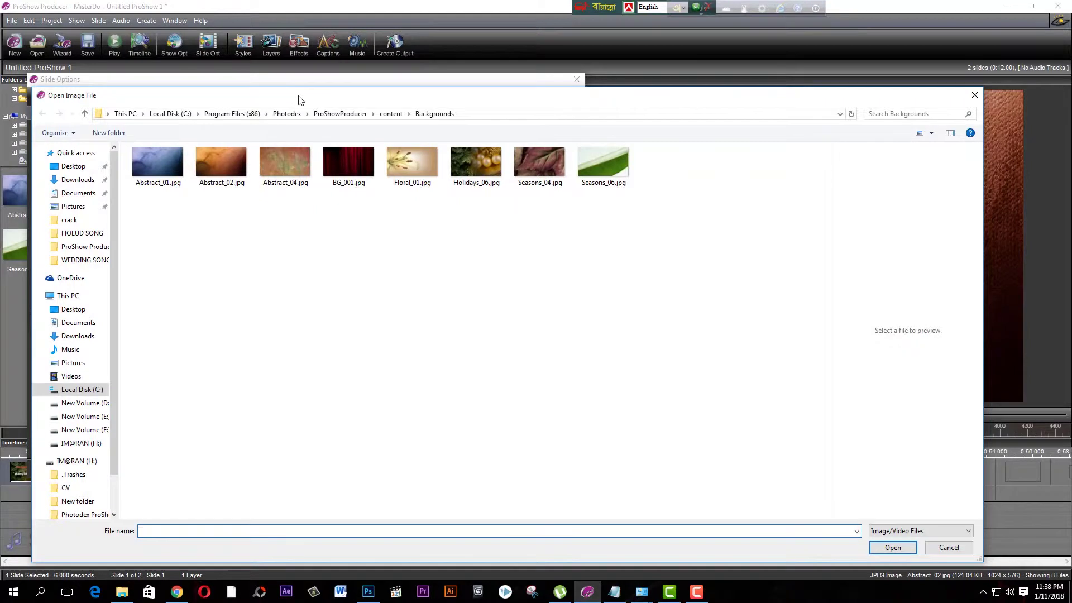
left_click_drag(297, 100, 303, 64)
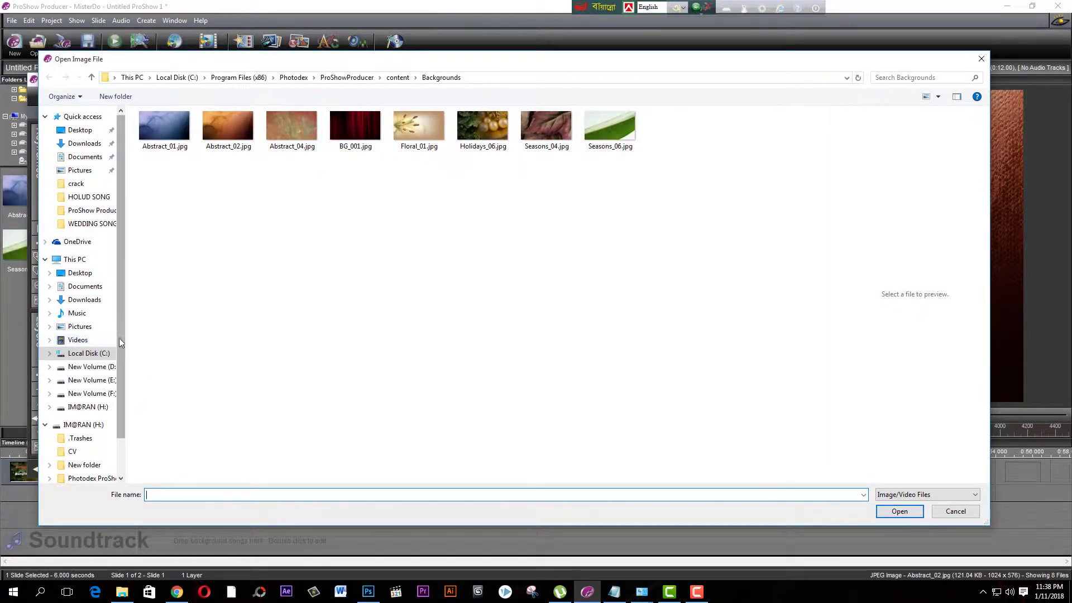
- Switch to Photoshop and move the glowing "Bangla Motion" text slightly up on the transparent canvas
left_click(374, 593)
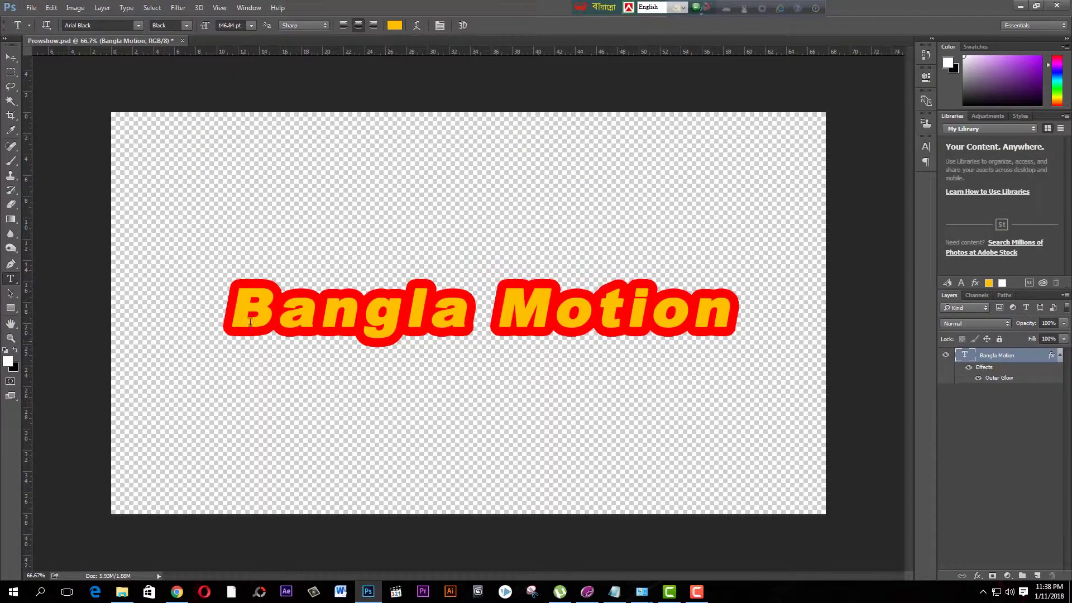
left_click(10, 57)
left_click_drag(411, 319, 403, 290)
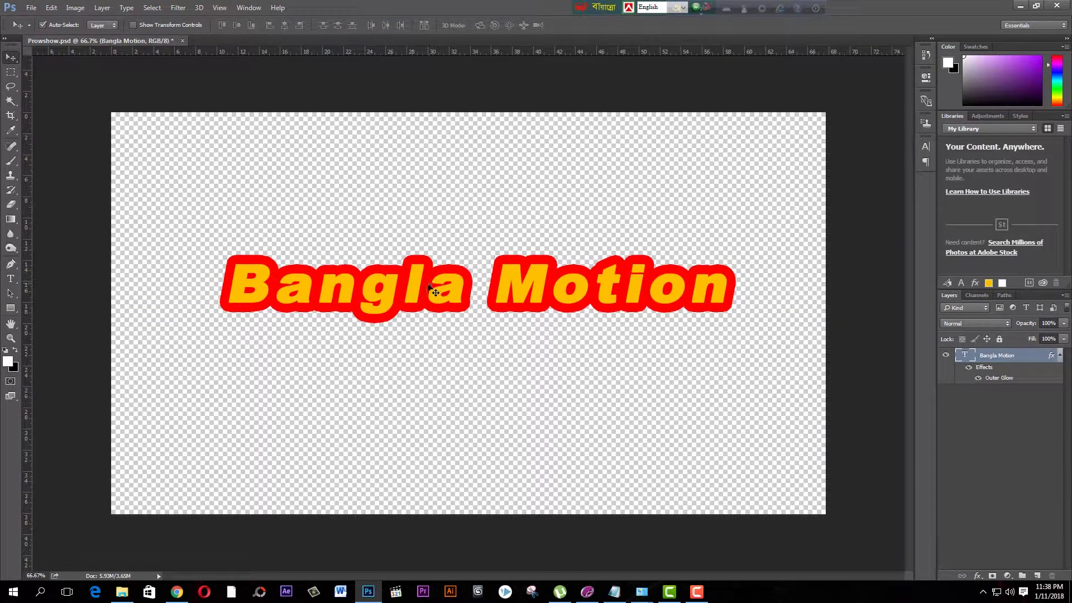
- Switch to File Explorer and preview PNG.png from the ProShow Producer folder, closing the viewer when done
left_click(122, 591)
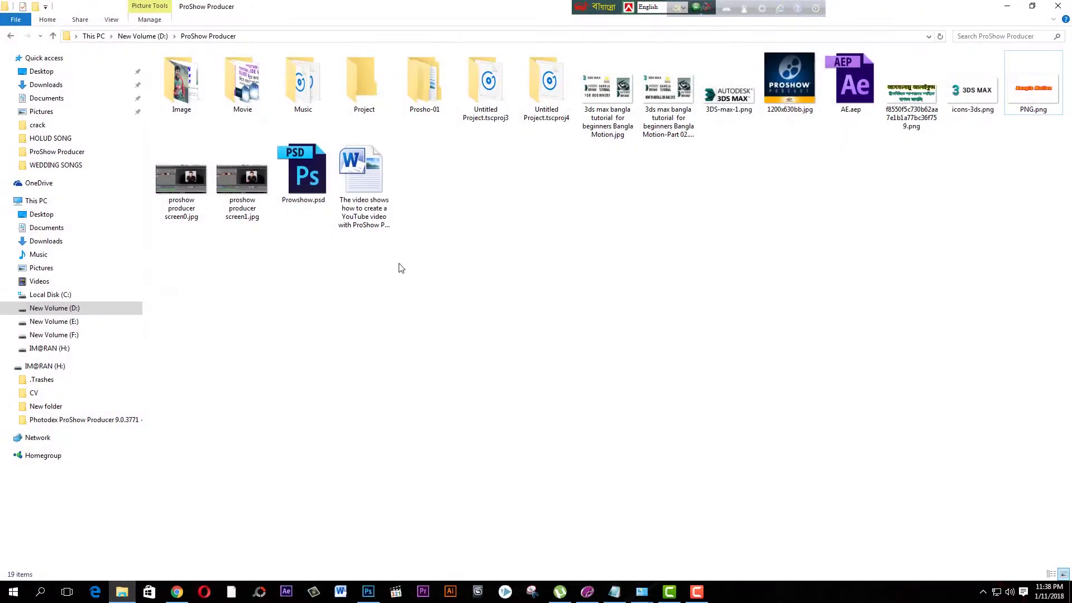
right_click(1023, 96)
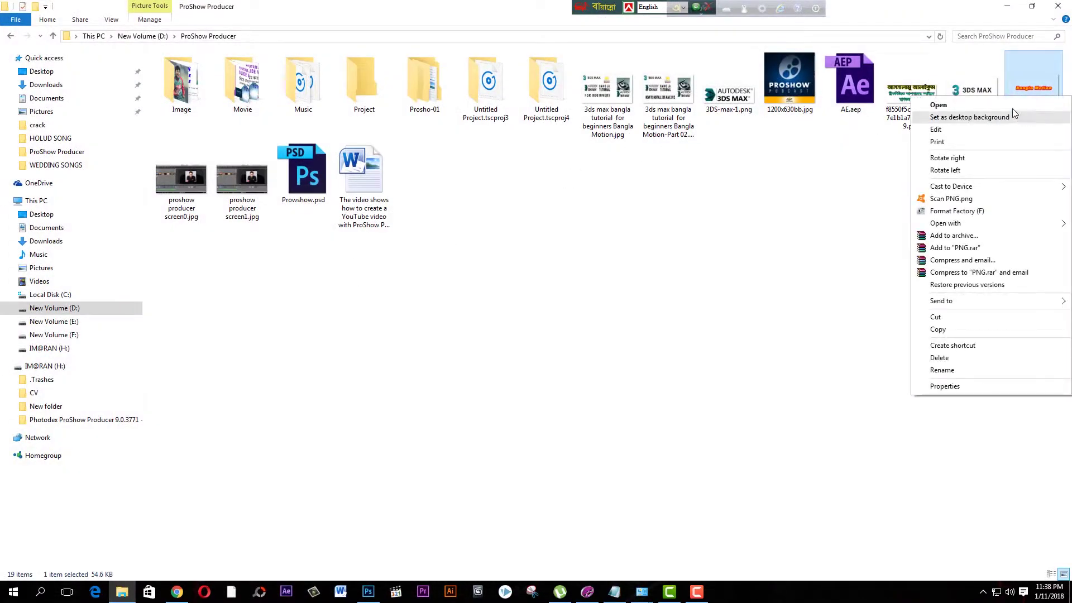
left_click(1012, 105)
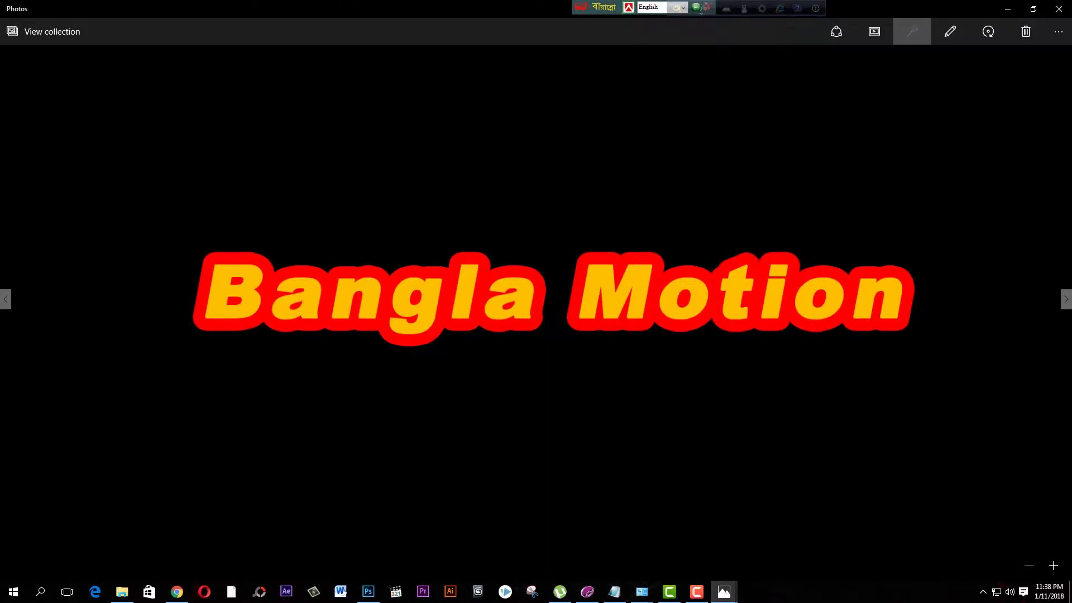
key("Escape")
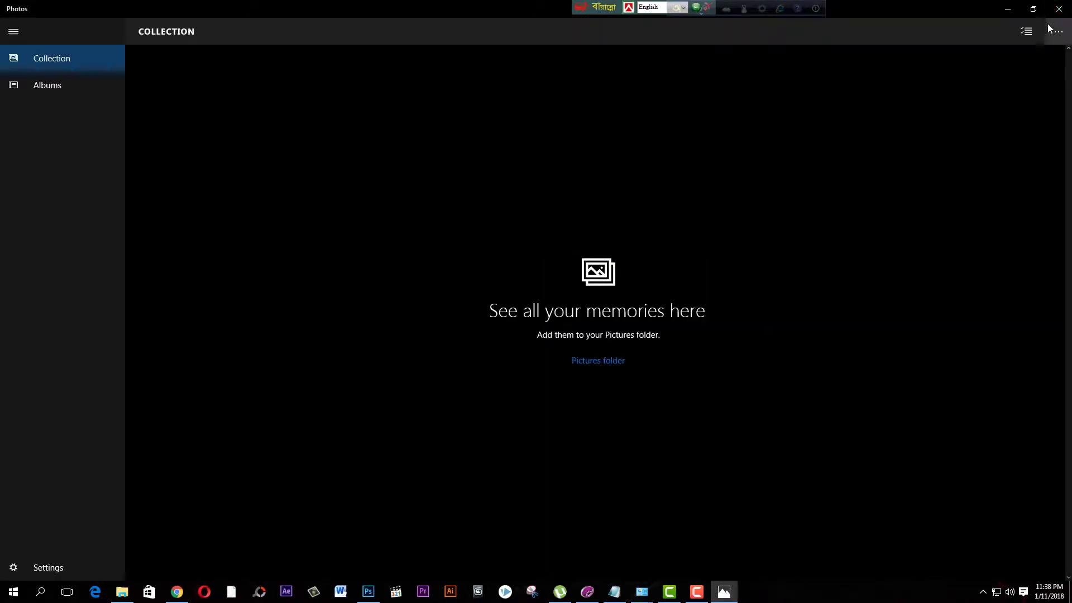
left_click(1058, 8)
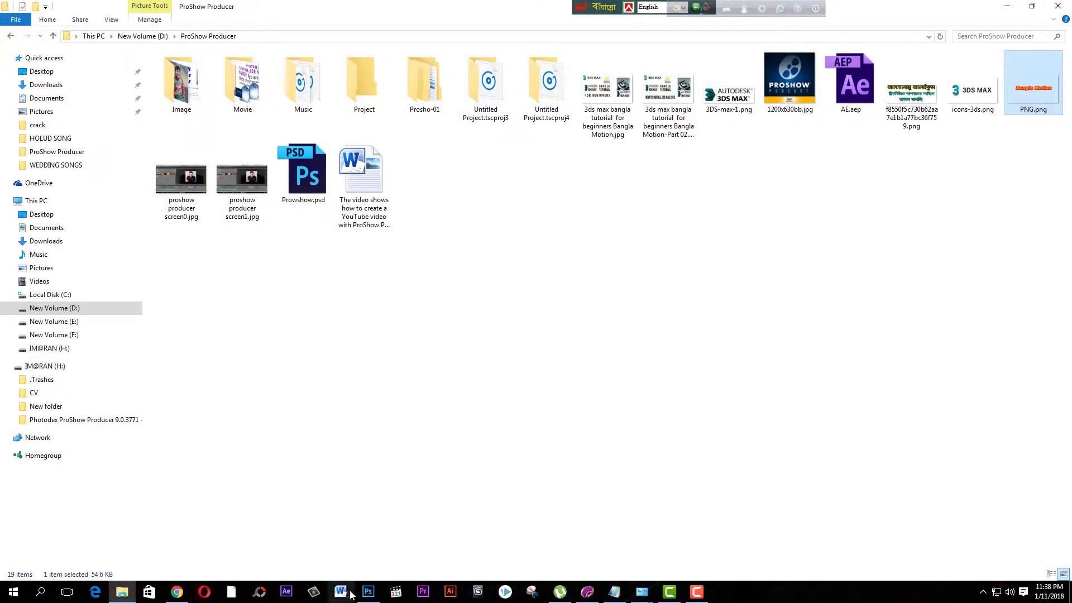
- Return to ProShow Producer and load PNG.png from the ProShow Producer folder on drive D as the new layer
left_click(587, 592)
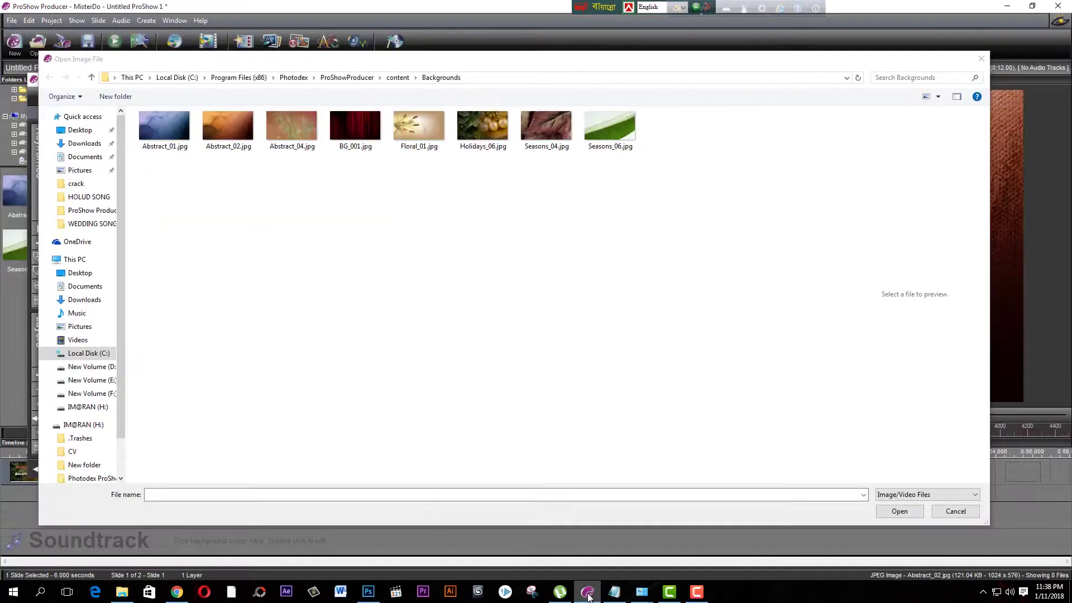
left_click(89, 367)
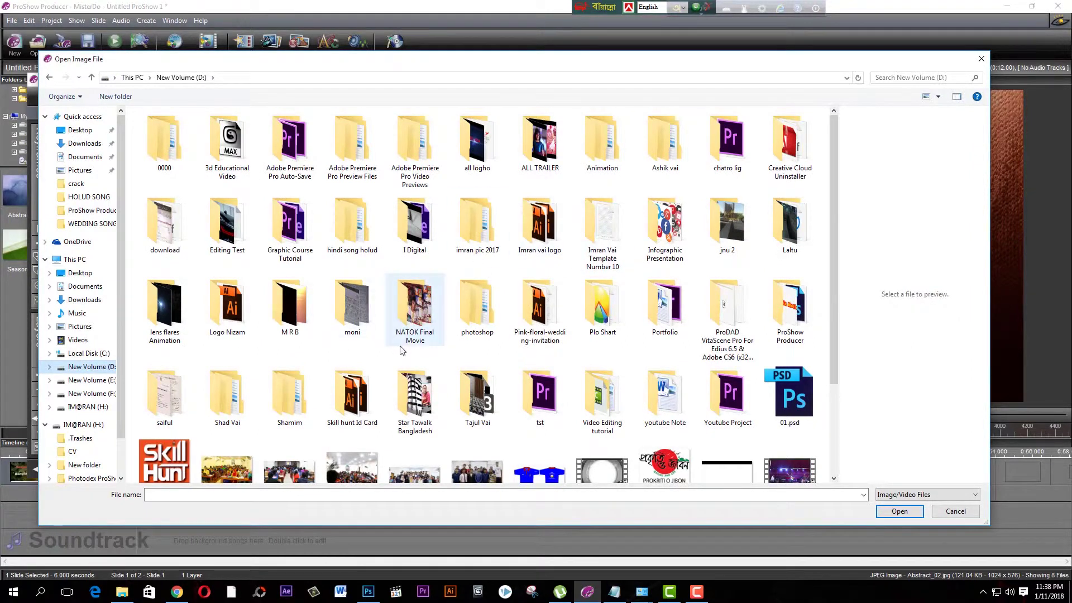
scroll(379, 340, "down", 2)
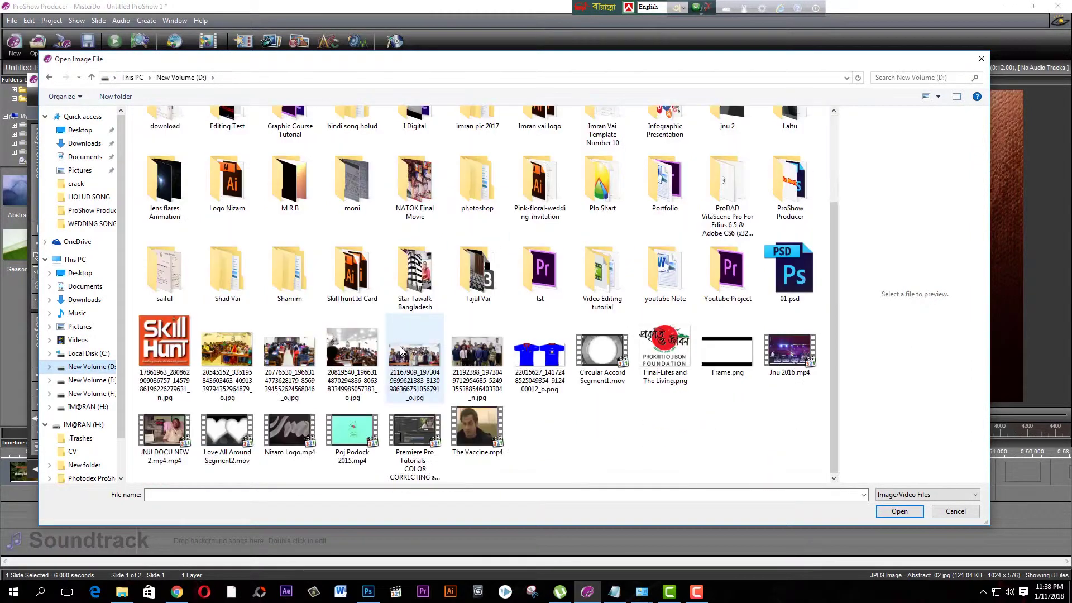
double_click(769, 200)
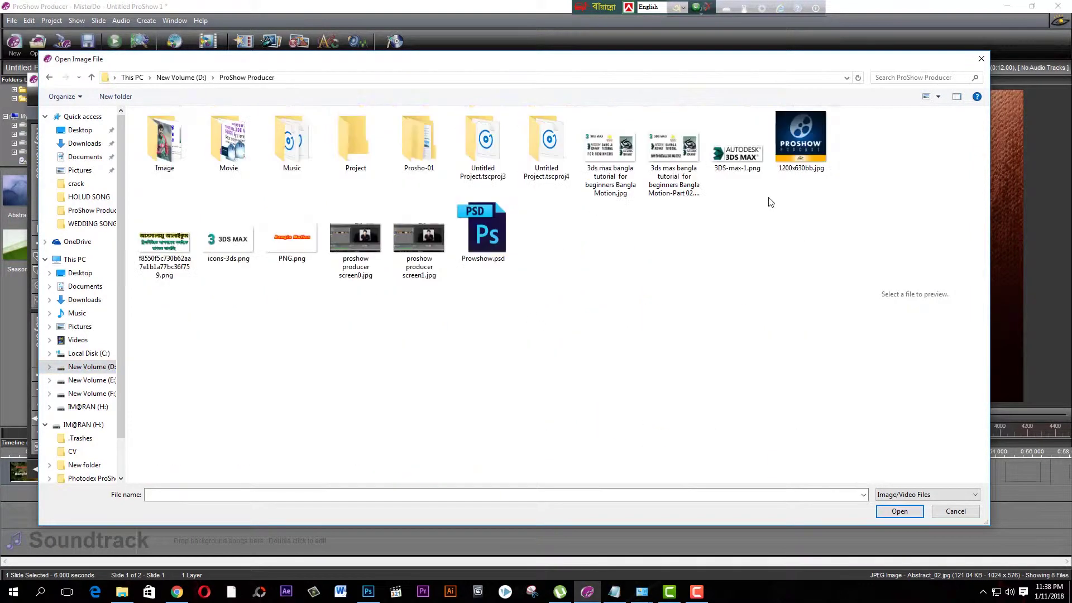
left_click(289, 240)
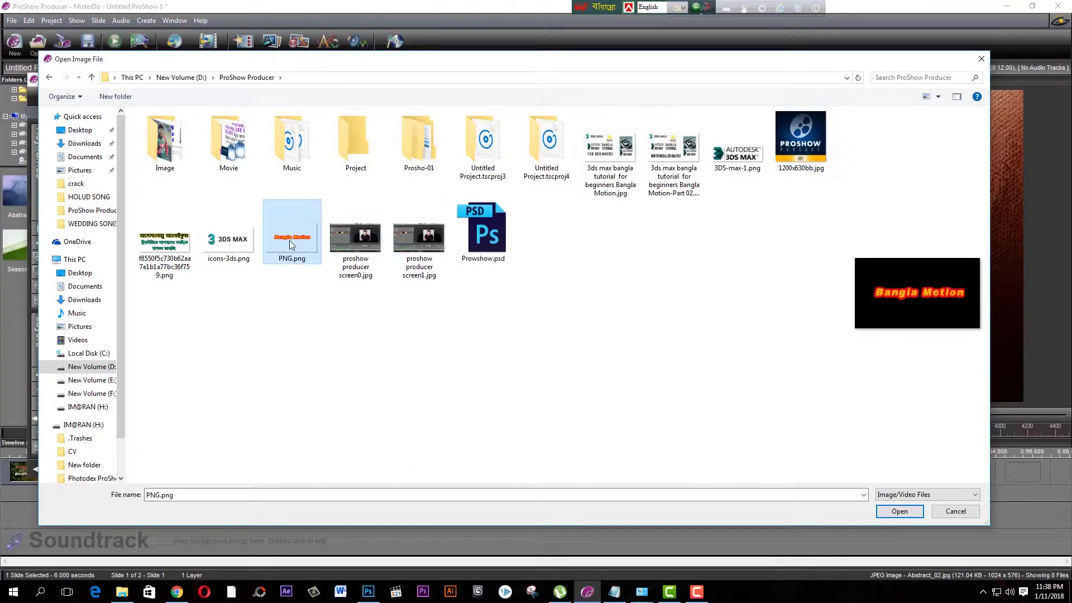
left_click(891, 510)
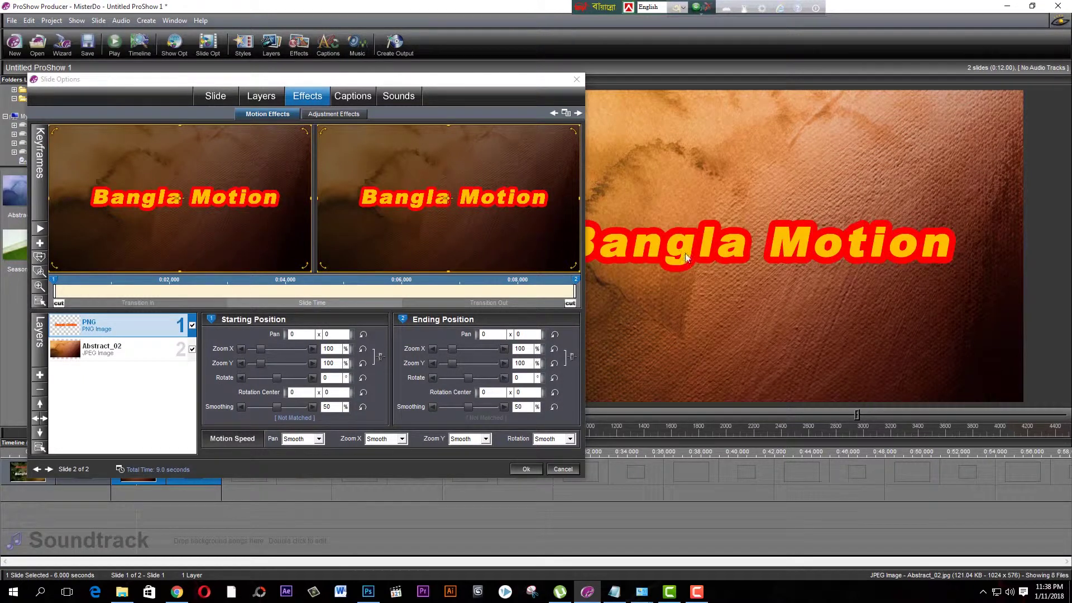
- Move the PNG layer's ending position up and slightly left, to a pan of about -3.81 x -23.3
left_click_drag(383, 201, 403, 215)
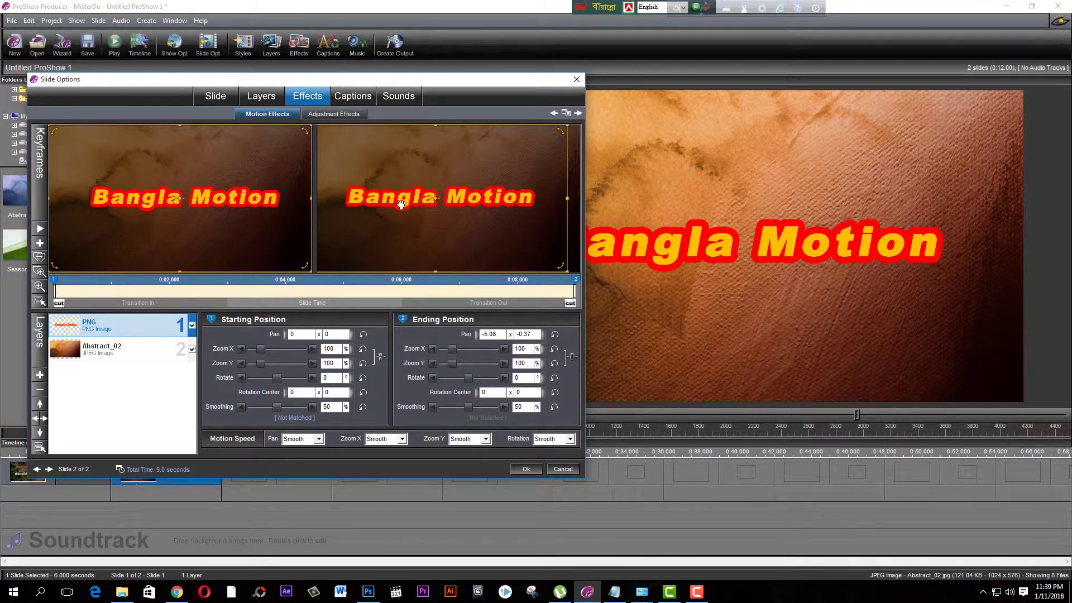
left_click_drag(407, 202, 411, 169)
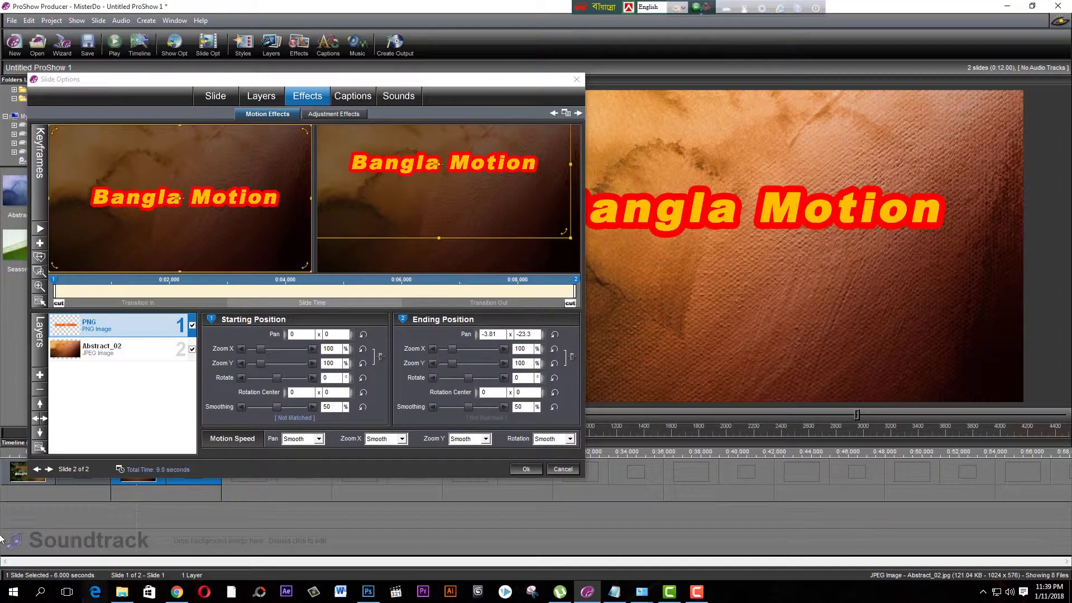
- Add icons-3ds.png from the ProShow Producer folder as a layer and move its ending position to a pan of about -6.14 x 24.43
right_click(94, 390)
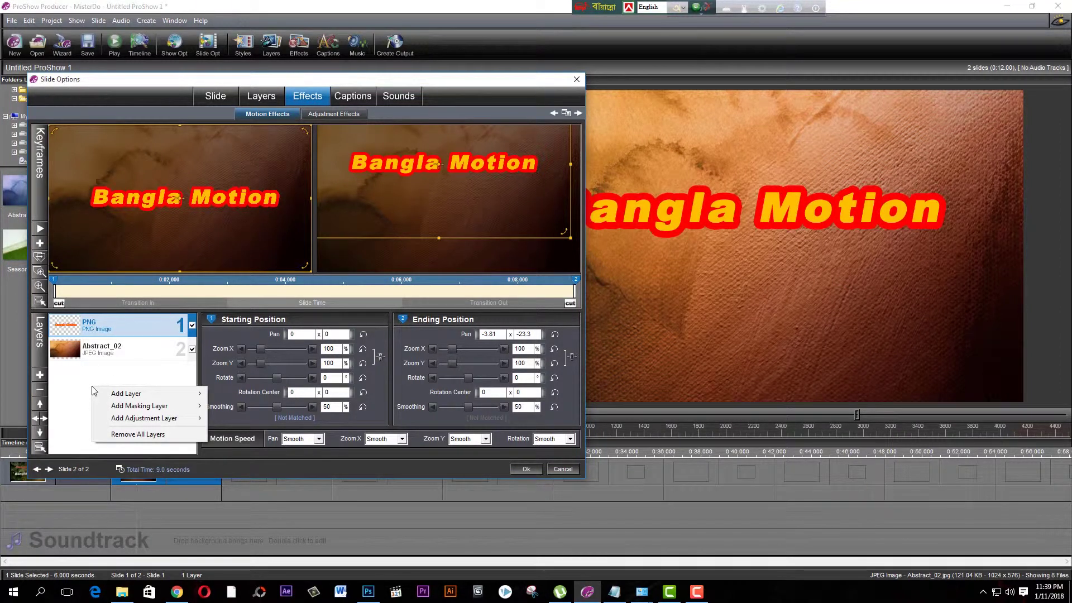
mouse_move(126, 393)
left_click(279, 390)
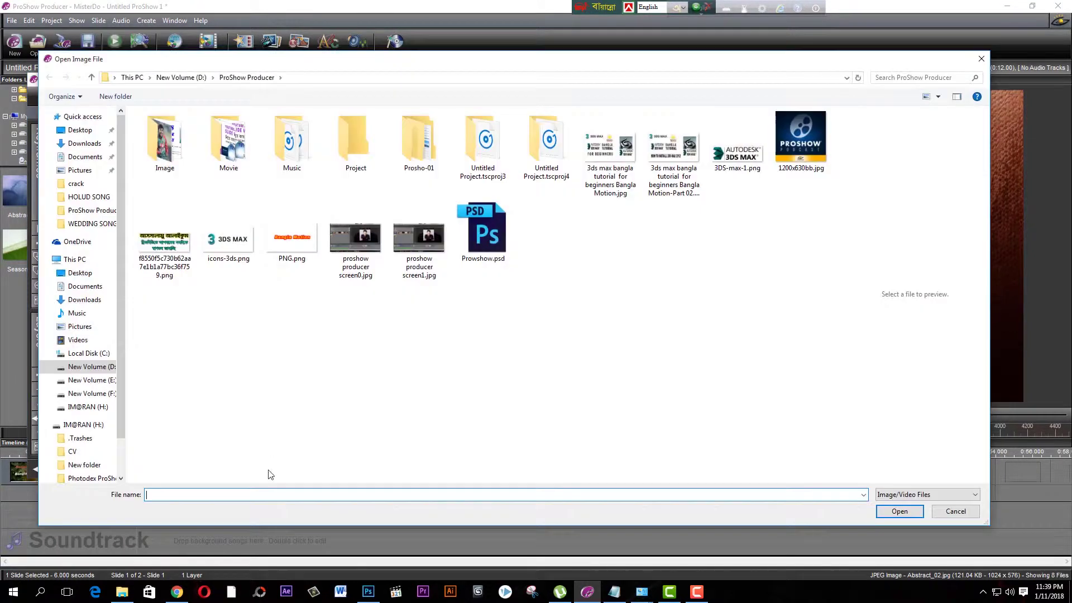
left_click(291, 237)
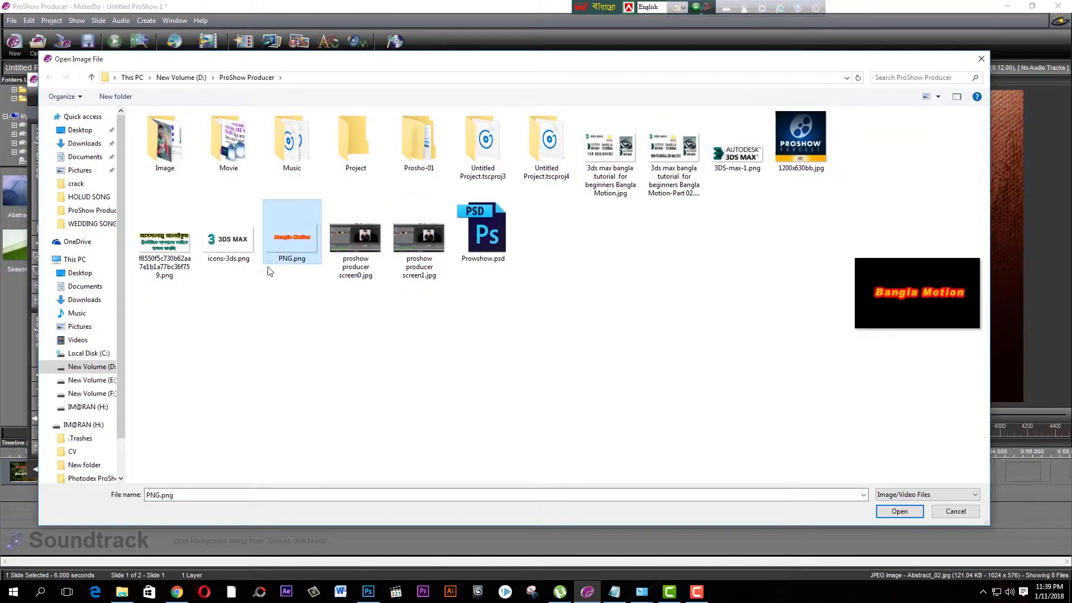
left_click(226, 240)
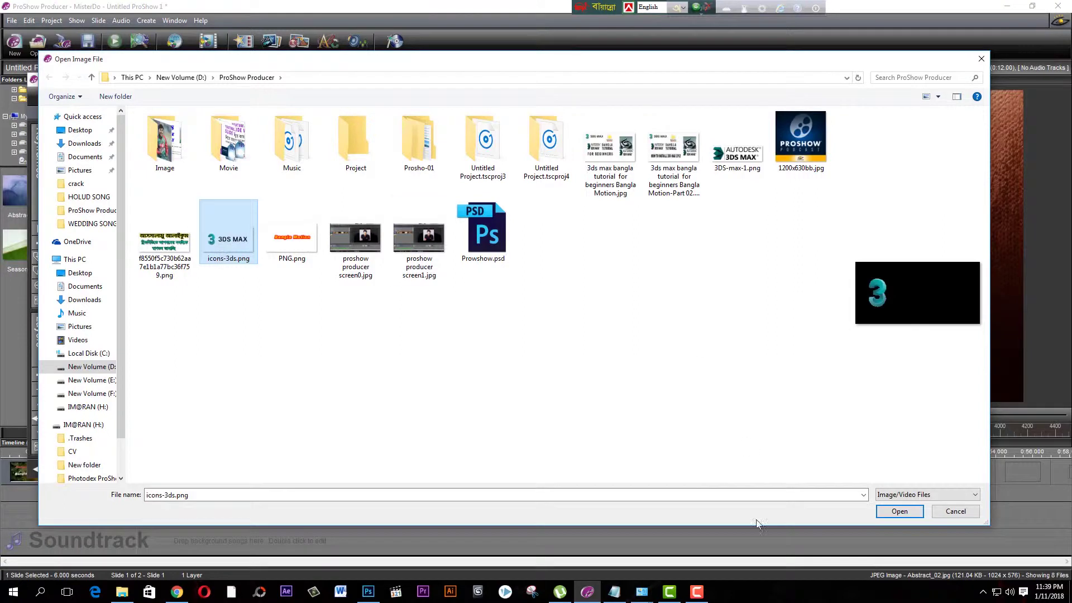
left_click(899, 511)
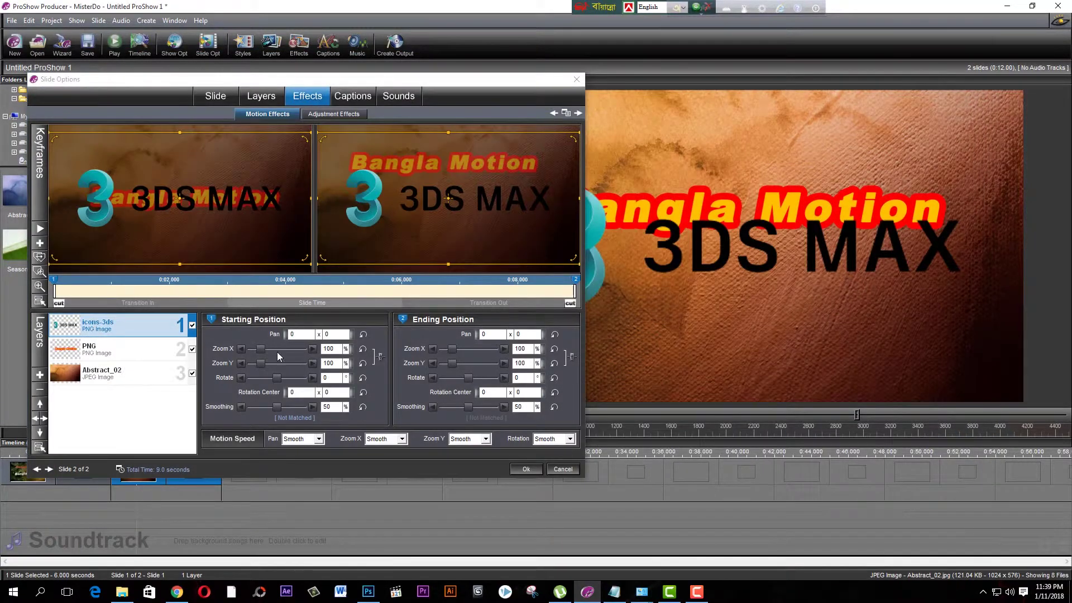
left_click_drag(421, 202, 403, 239)
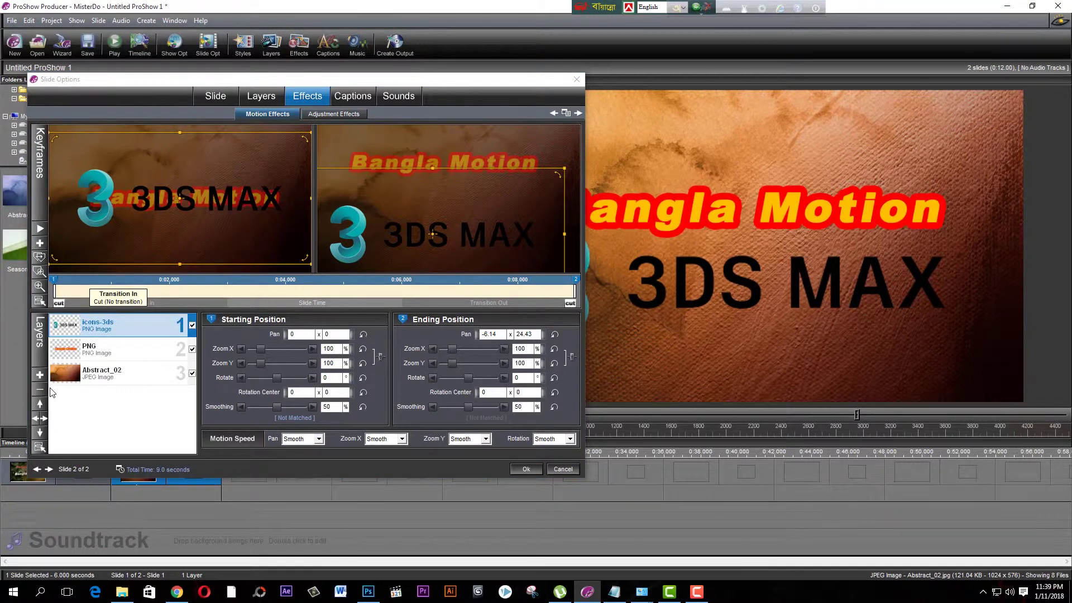
- Add PNG.png from the ProShow Producer folder to the slide again as another image layer
right_click(96, 411)
mouse_move(165, 419)
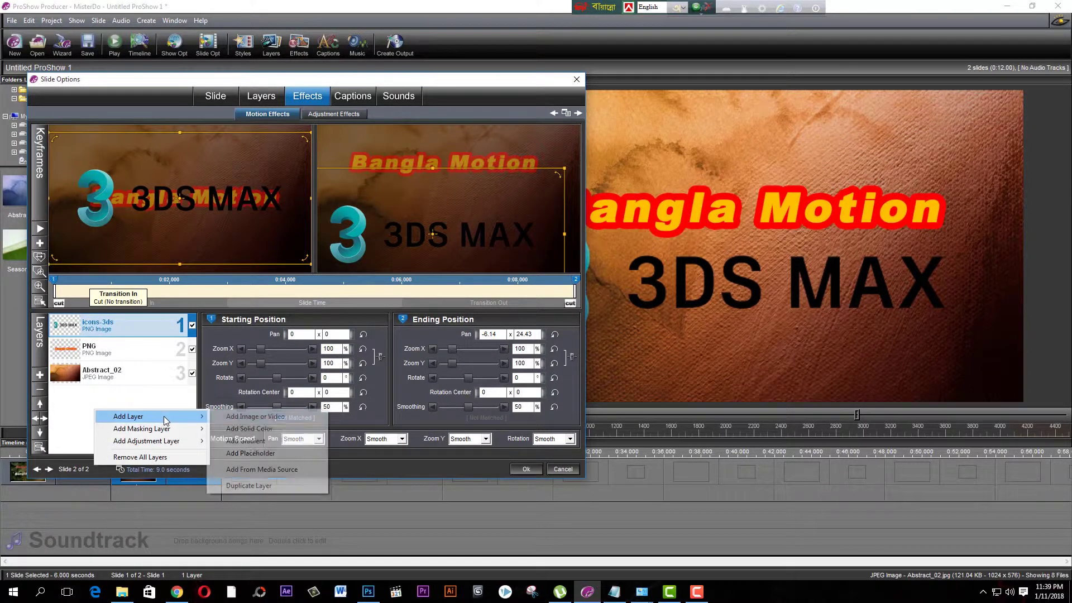
left_click(266, 416)
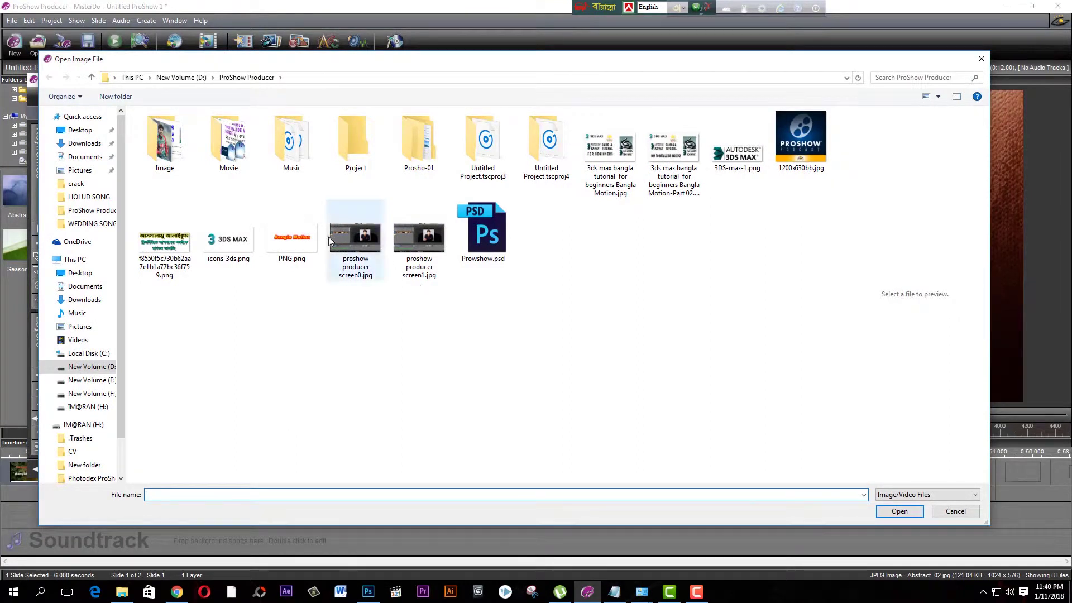
left_click(297, 245)
left_click(900, 510)
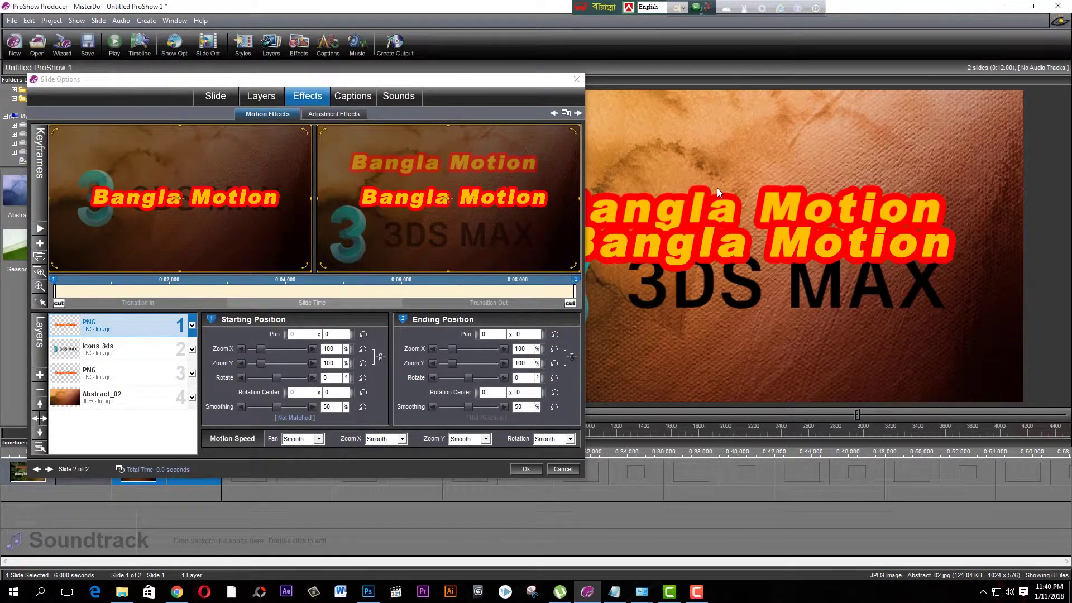
- Enlarge the new PNG layer's ending zoom to 105% and move it up to a pan of about -2.74 x -66.79
left_click_drag(394, 201, 394, 120)
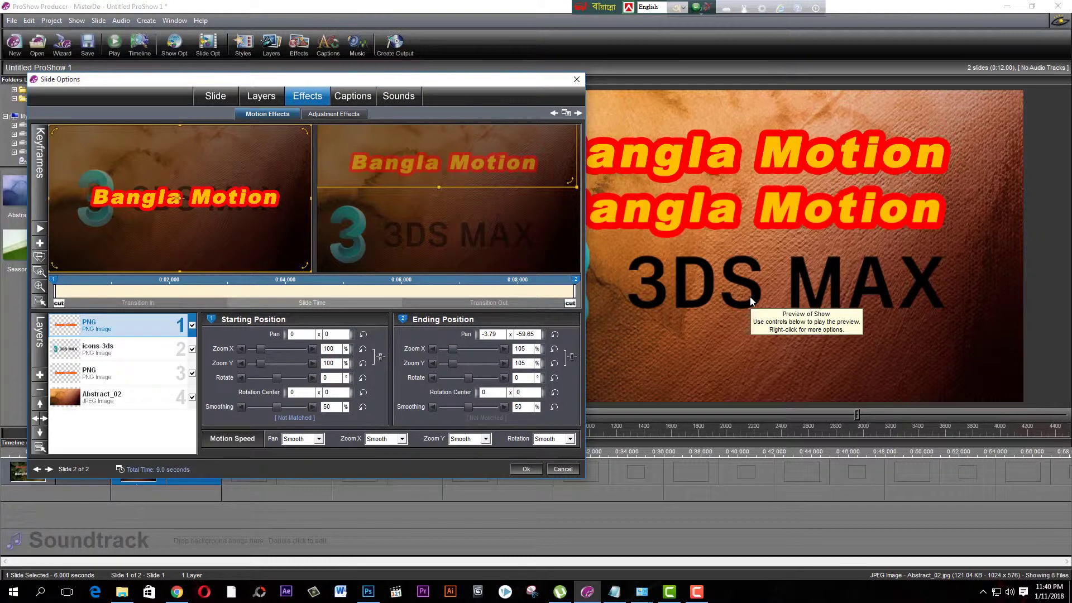
left_click(781, 155)
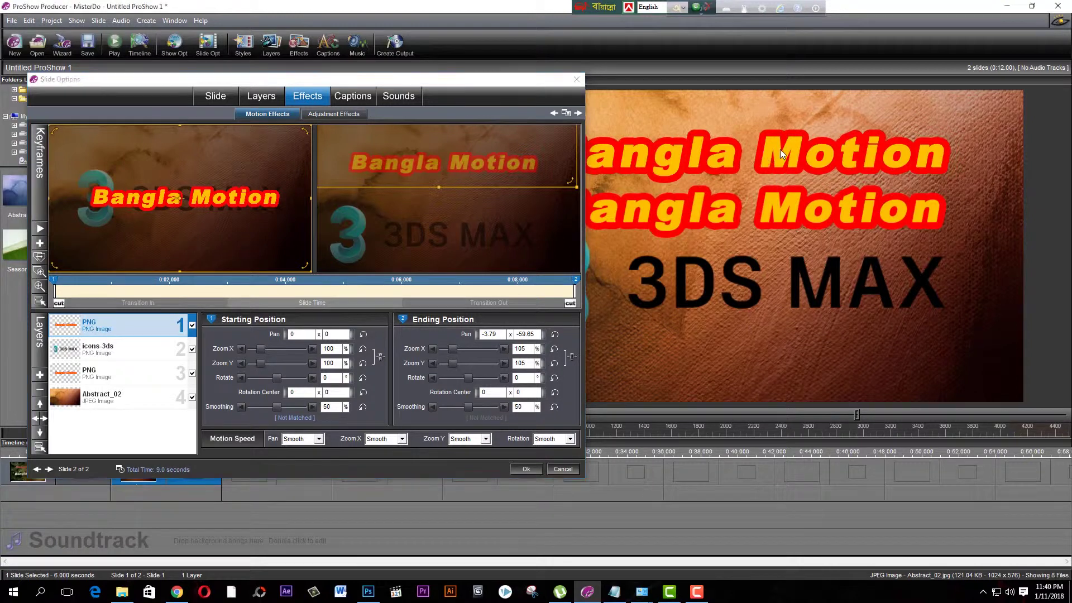
left_click_drag(475, 174, 479, 163)
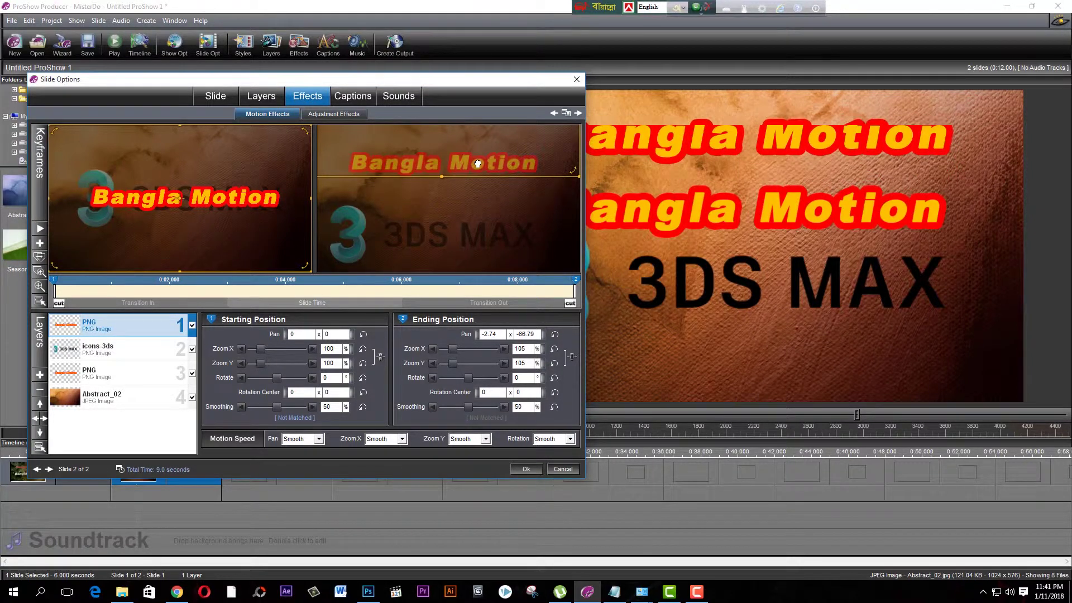
- Shrink the icons-3ds layer's ending zoom to about 36% and place it in the lower right corner, at a pan of about 29.03 x 58.25
left_click(121, 351)
left_click_drag(392, 246, 389, 284)
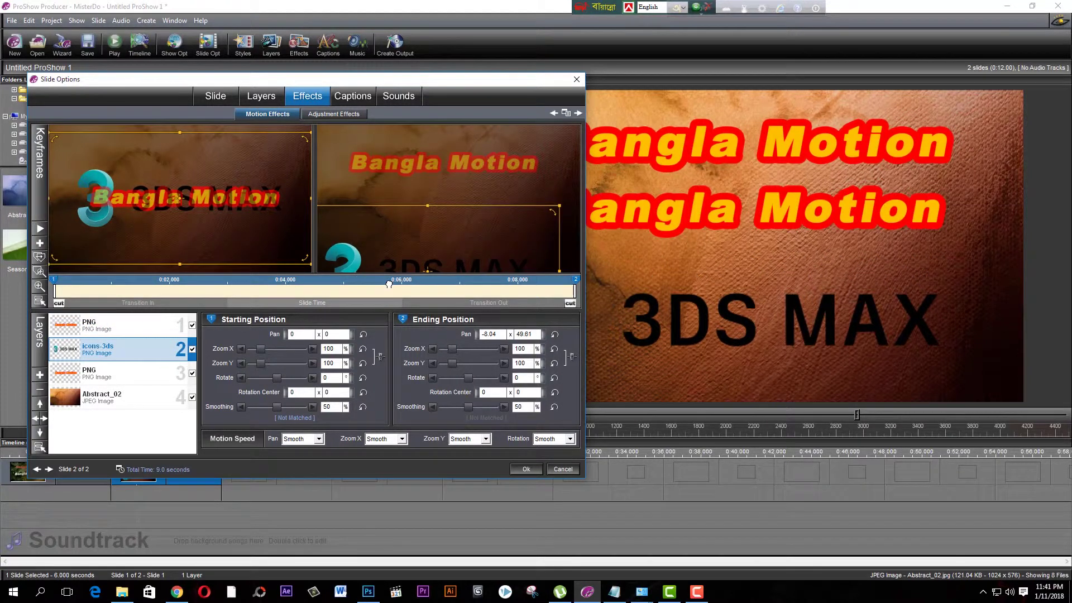
left_click_drag(428, 206, 541, 281)
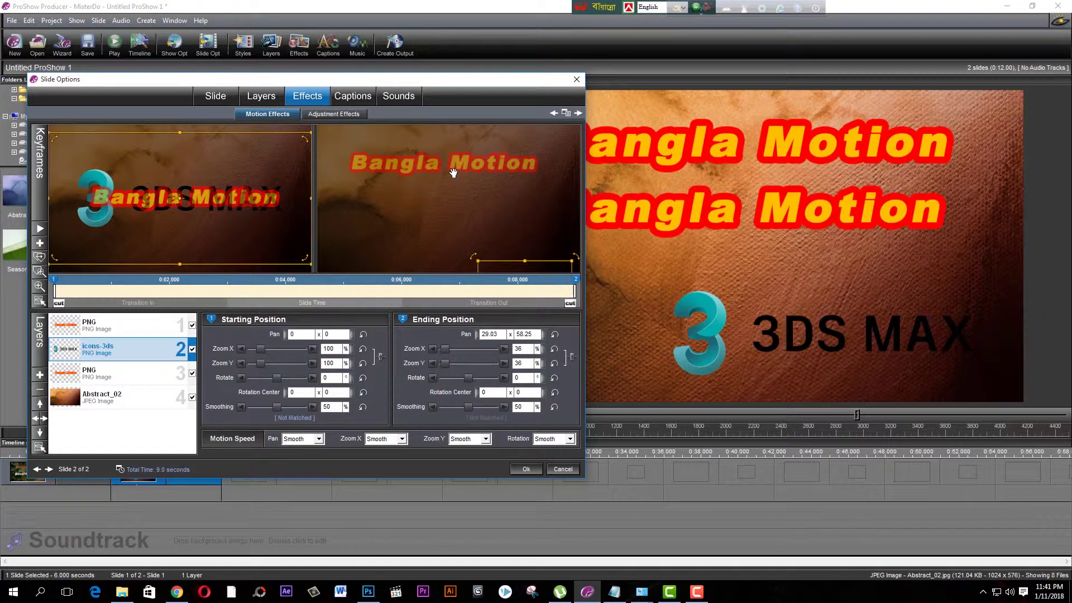
- Set the ending of the top PNG layer to about 37% at pan -40.66 x -43.48 and the lower PNG layer to 68% at -7.41 x -9.02
left_click(98, 328)
left_click_drag(424, 148, 325, 134)
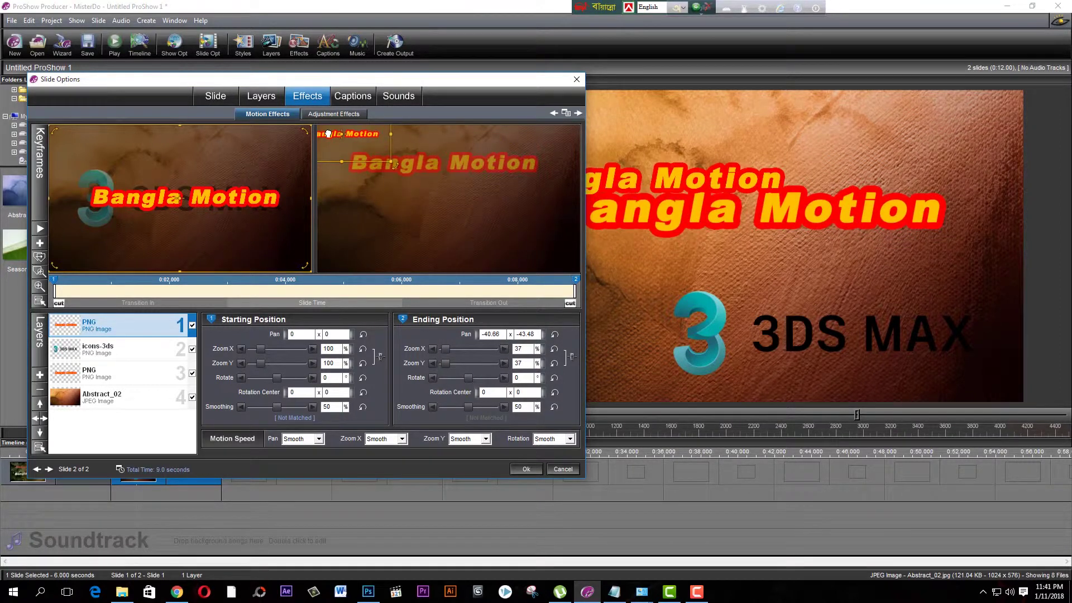
left_click(101, 373)
left_click_drag(439, 239, 441, 215)
left_click_drag(406, 167, 397, 189)
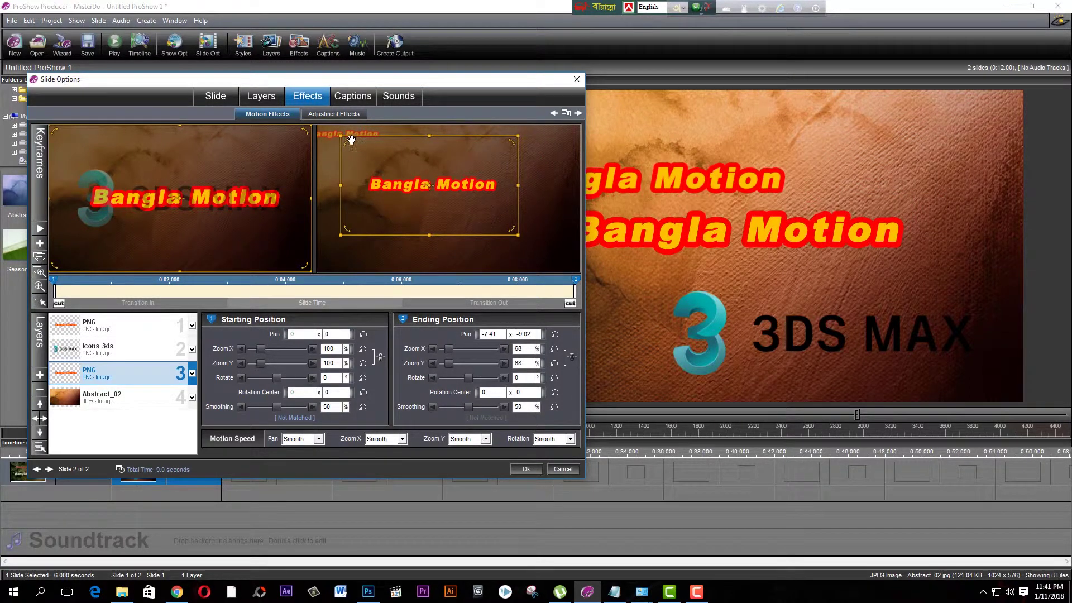
- Move the top PNG layer's ending pan to about -65.23 x -59.27, reduce its starting zoom to 47% and apply the slide options
left_click(118, 329)
left_click_drag(342, 144, 287, 141)
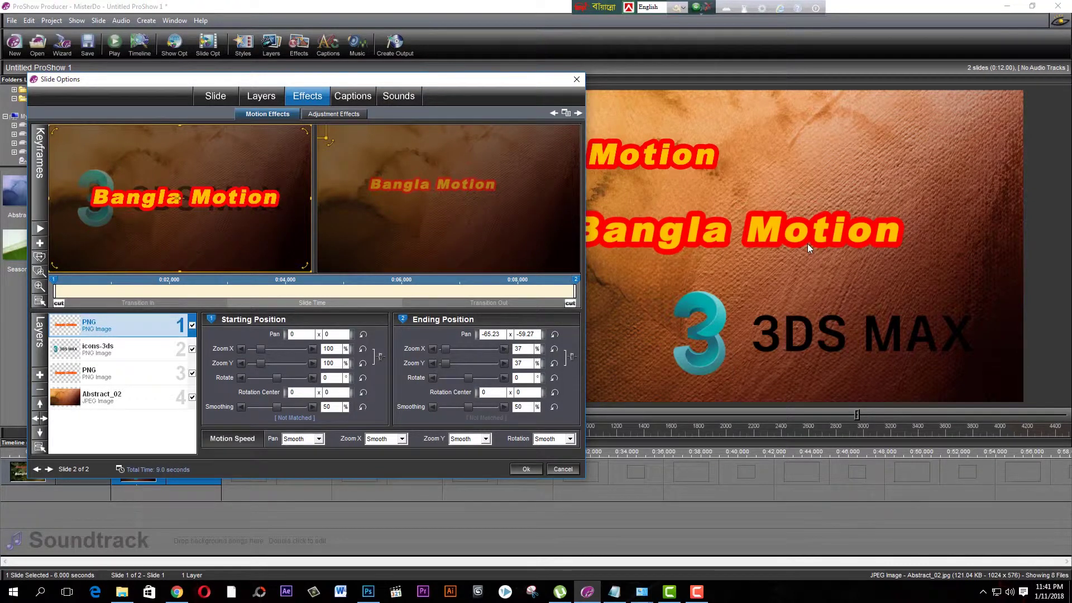
left_click_drag(261, 348, 255, 348)
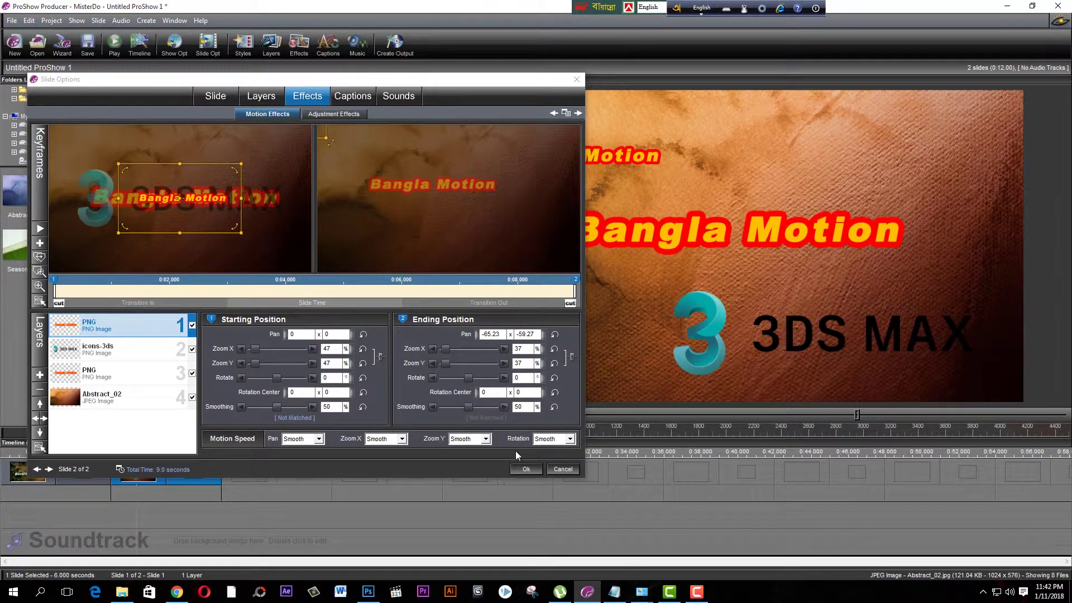
left_click(525, 468)
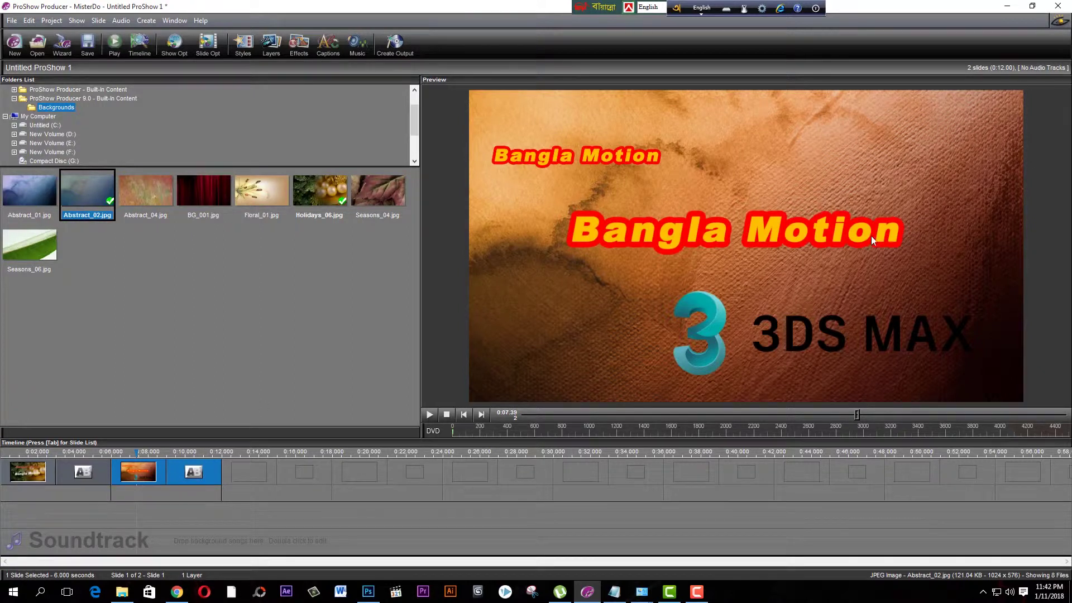
- Play the show from the first slide in the preview to check the layer animation, pausing during the second slide
left_click(105, 456)
left_click_drag(106, 459, 37, 461)
key("space")
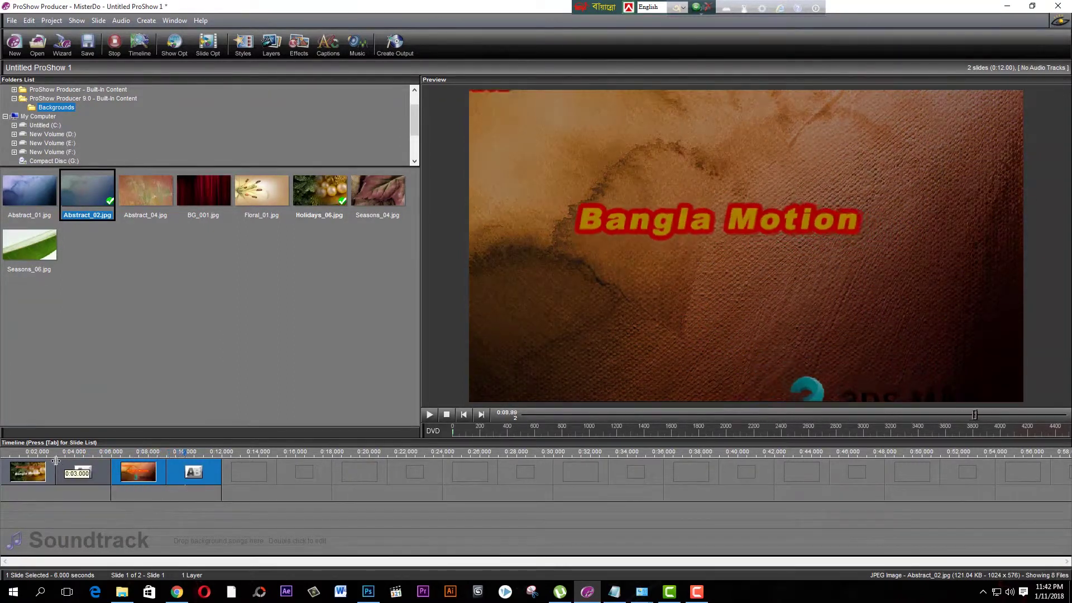
key("space")
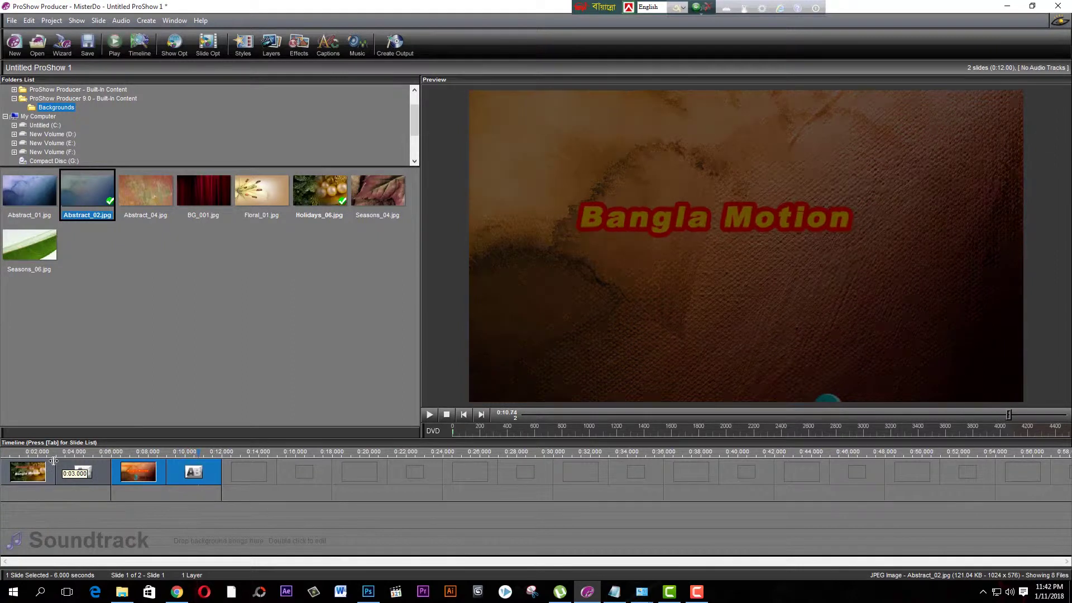
left_click(131, 458)
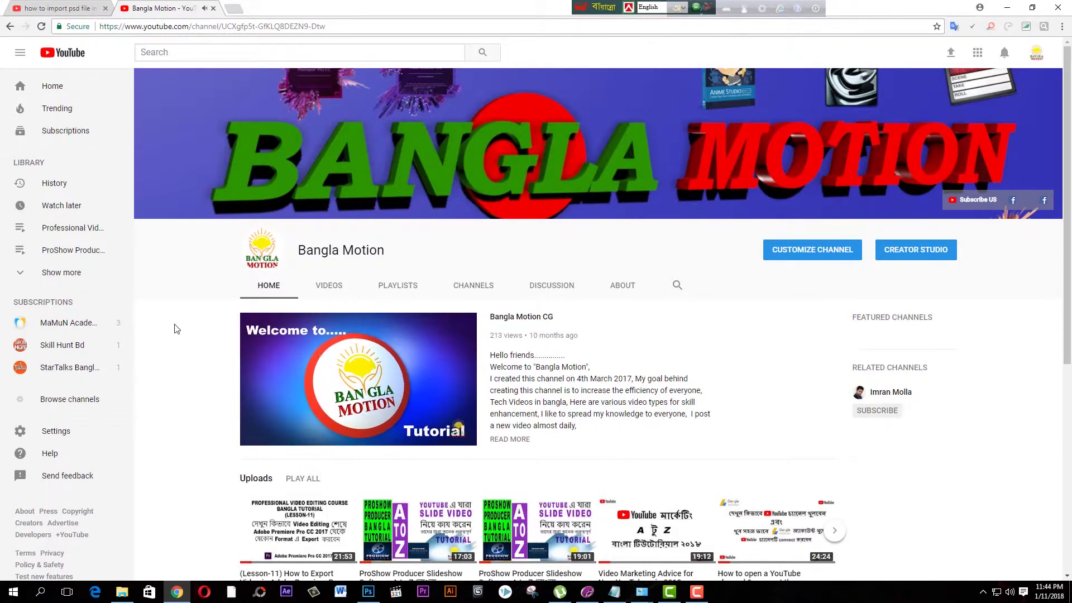
- On the Bangla Motion YouTube channel in Chrome, pause the intro video and look through the created playlists
left_click(259, 435)
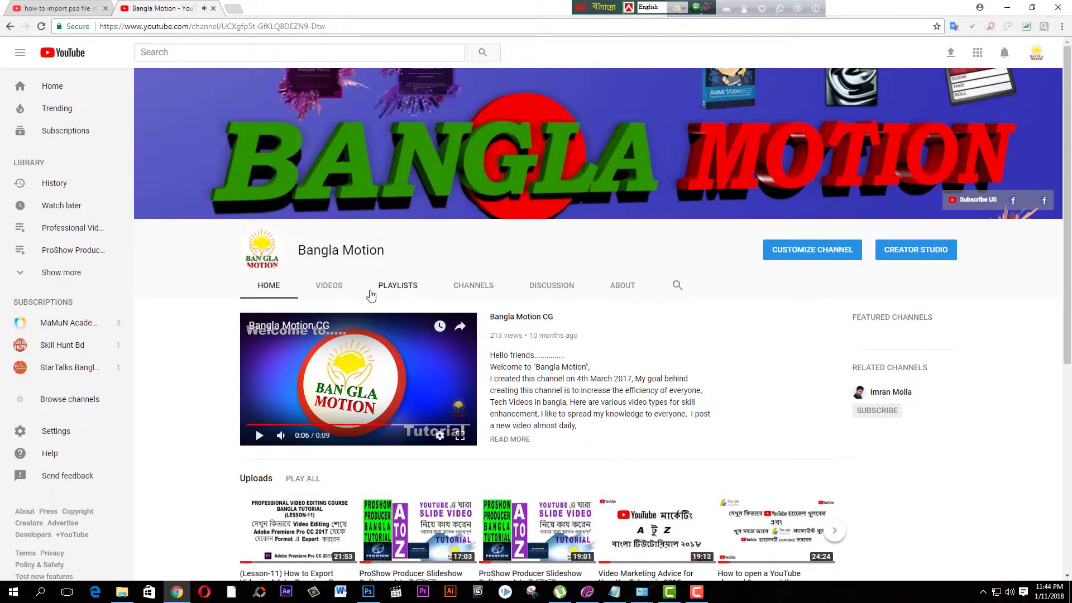
left_click(397, 287)
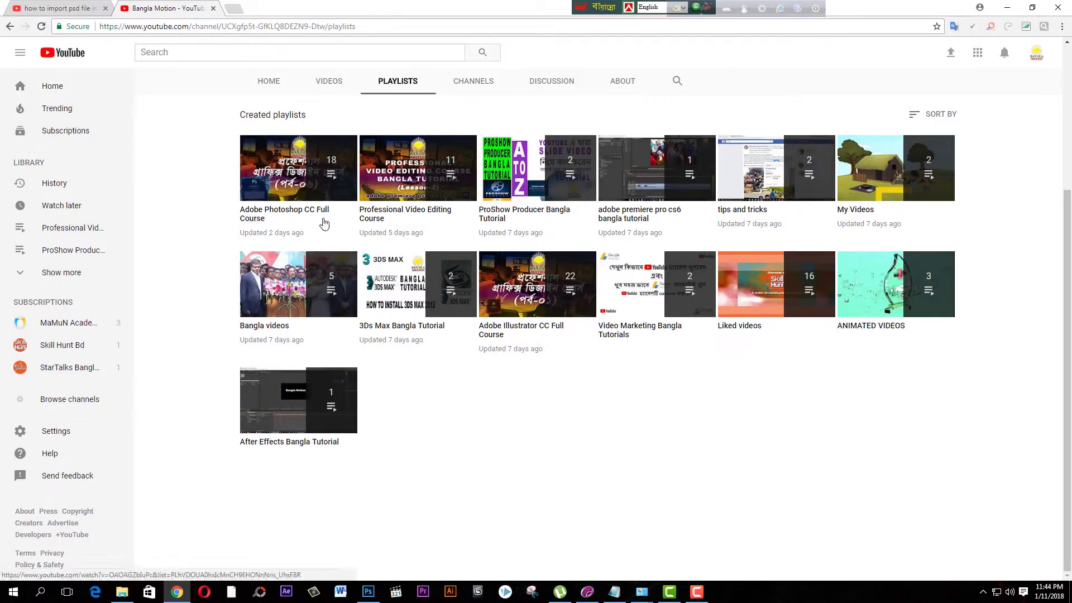
mouse_move(325, 178)
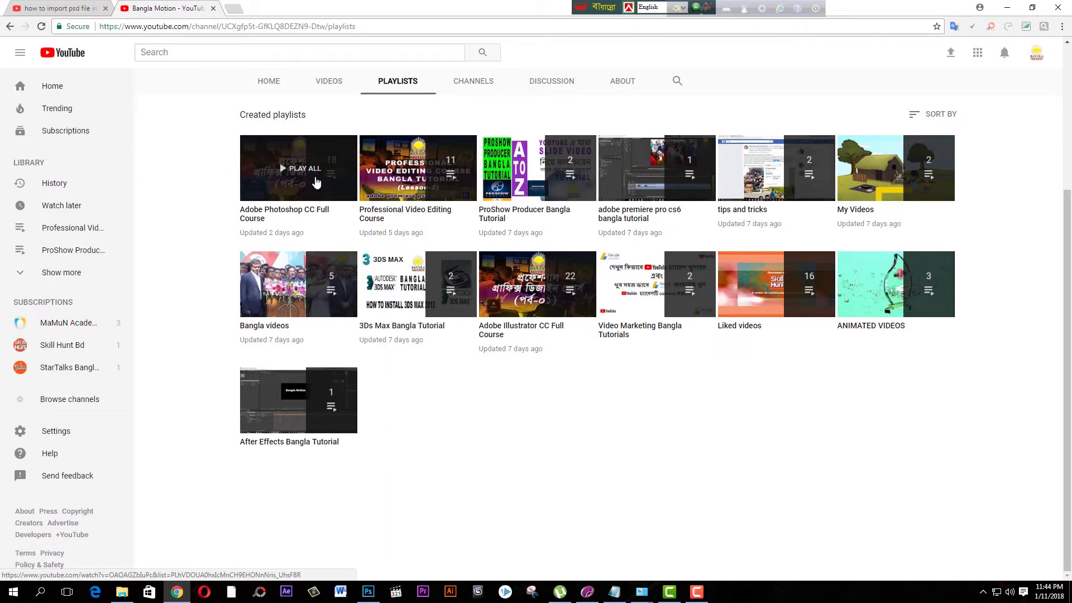
scroll(223, 342, "up", 4)
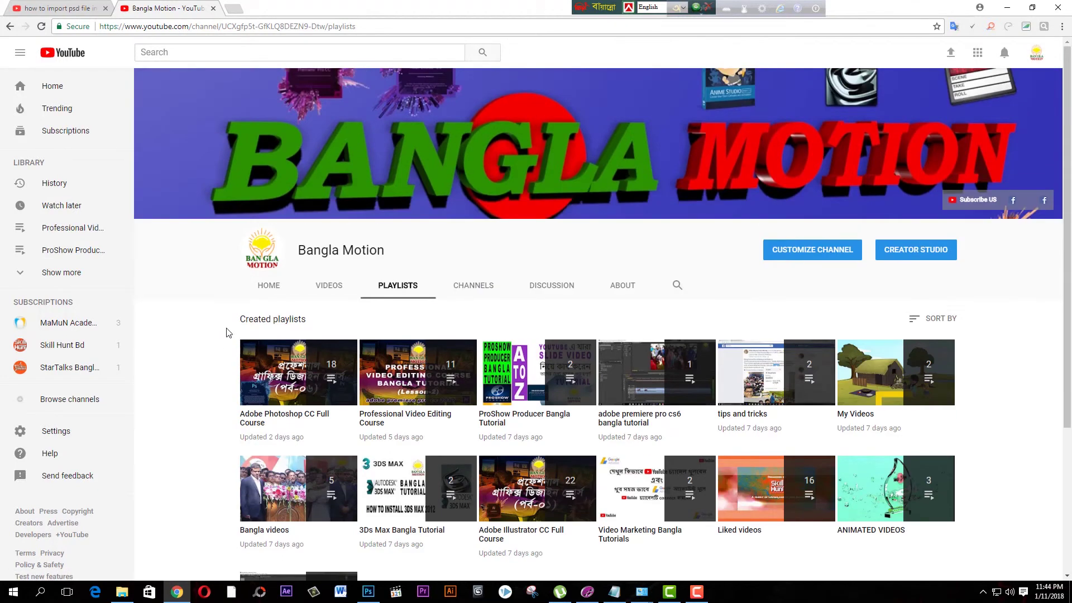